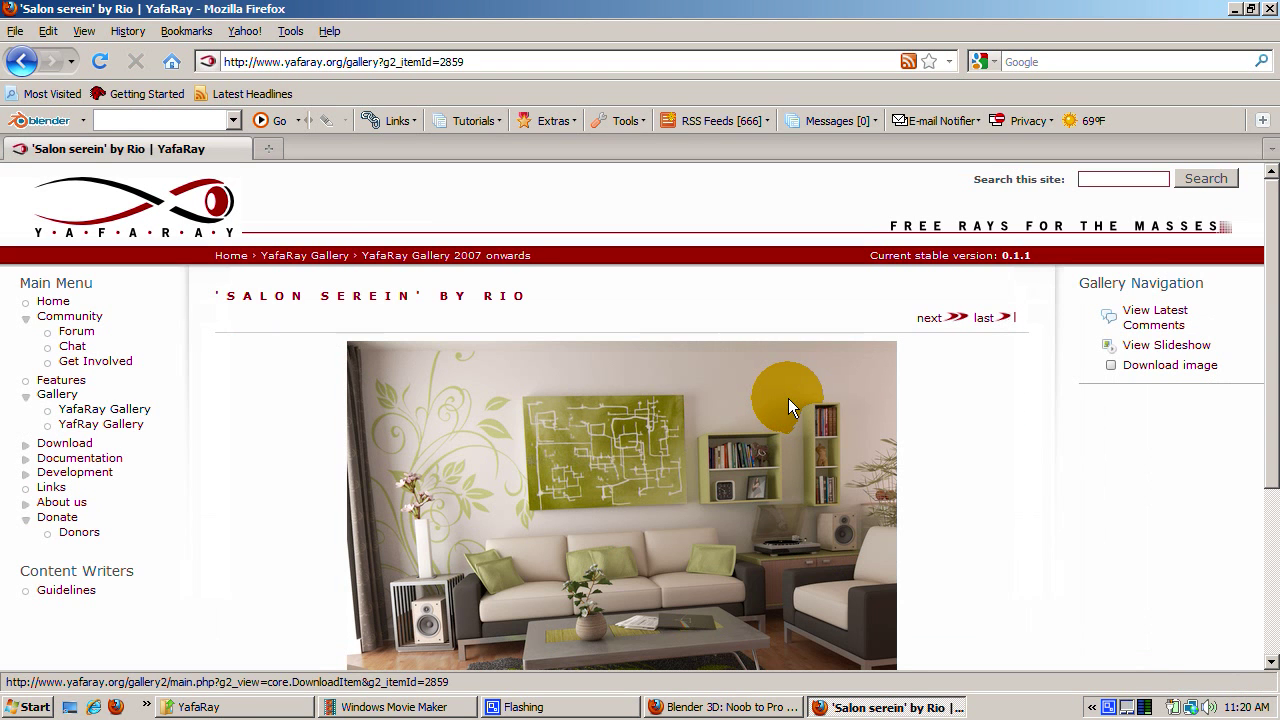
# - Examine the sample renders on the YafaRay site, including the chess set, the graffiti bathroom, Magic Bullet and Salon serein
pyautogui.click(22, 62)
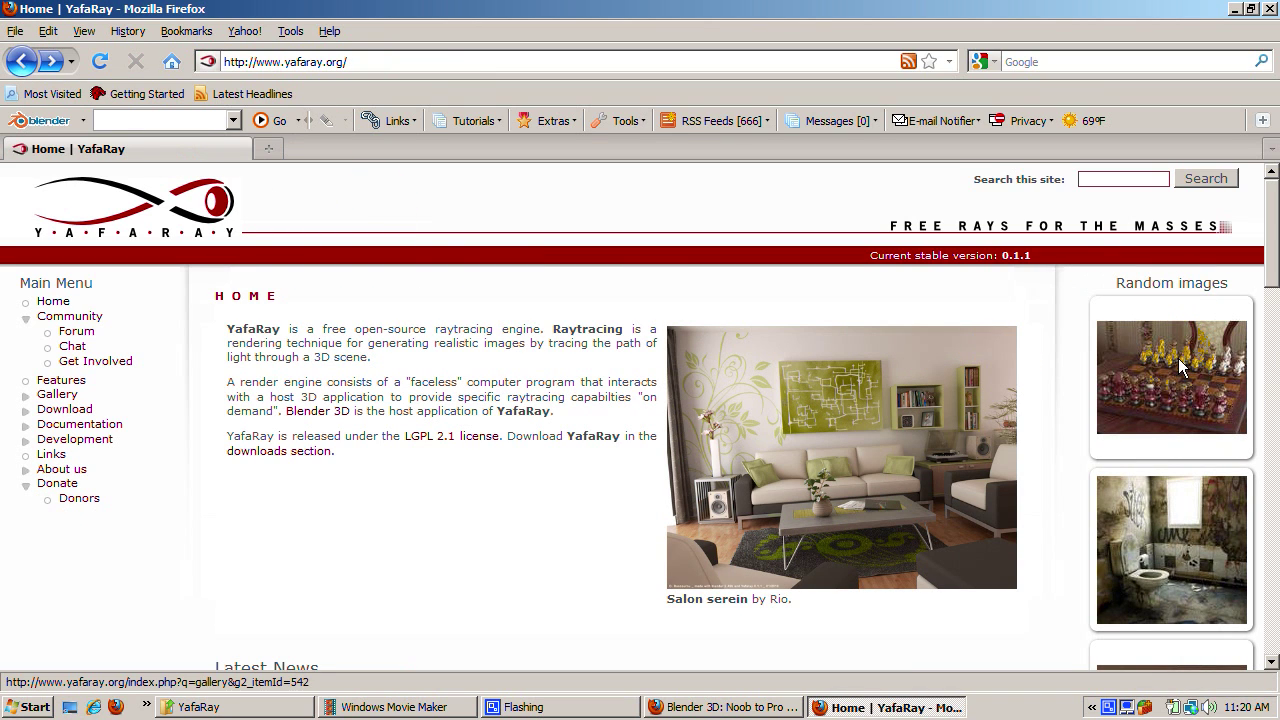
pyautogui.click(1178, 358)
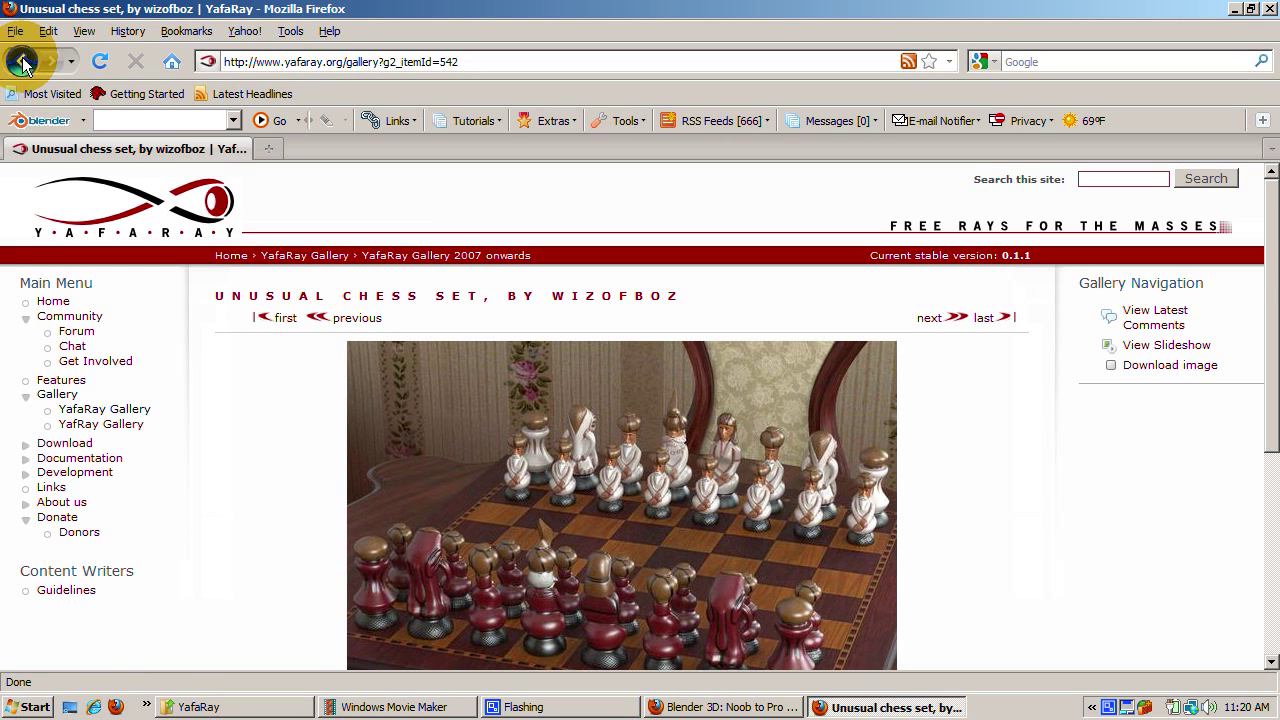
pyautogui.click(22, 63)
pyautogui.click(1185, 544)
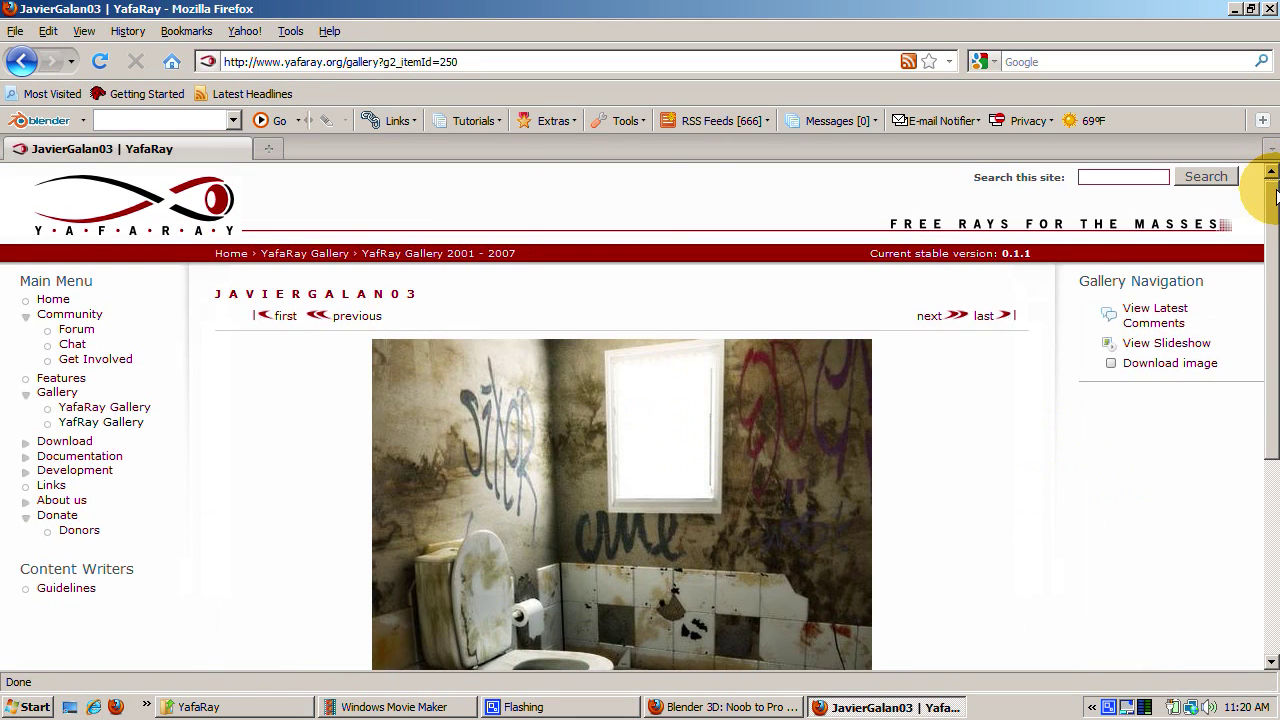
pyautogui.moveTo(1275, 195); pyautogui.dragTo(1266, 240)
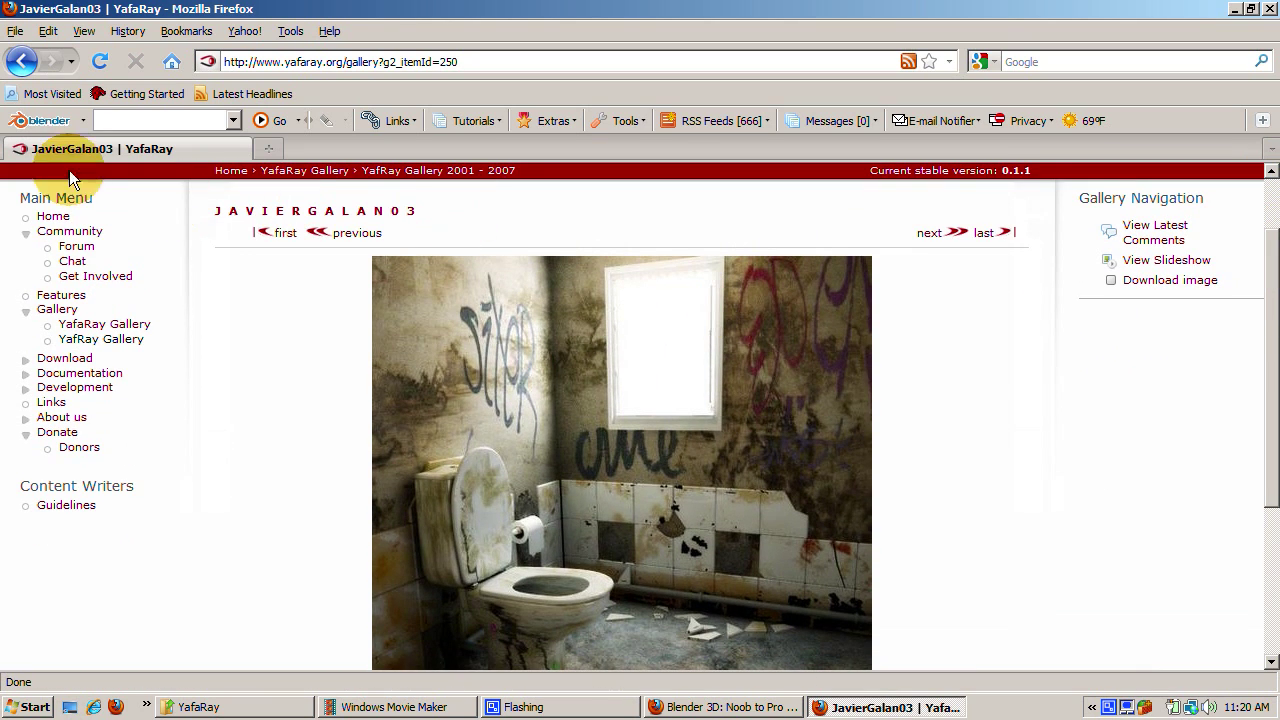
pyautogui.click(21, 61)
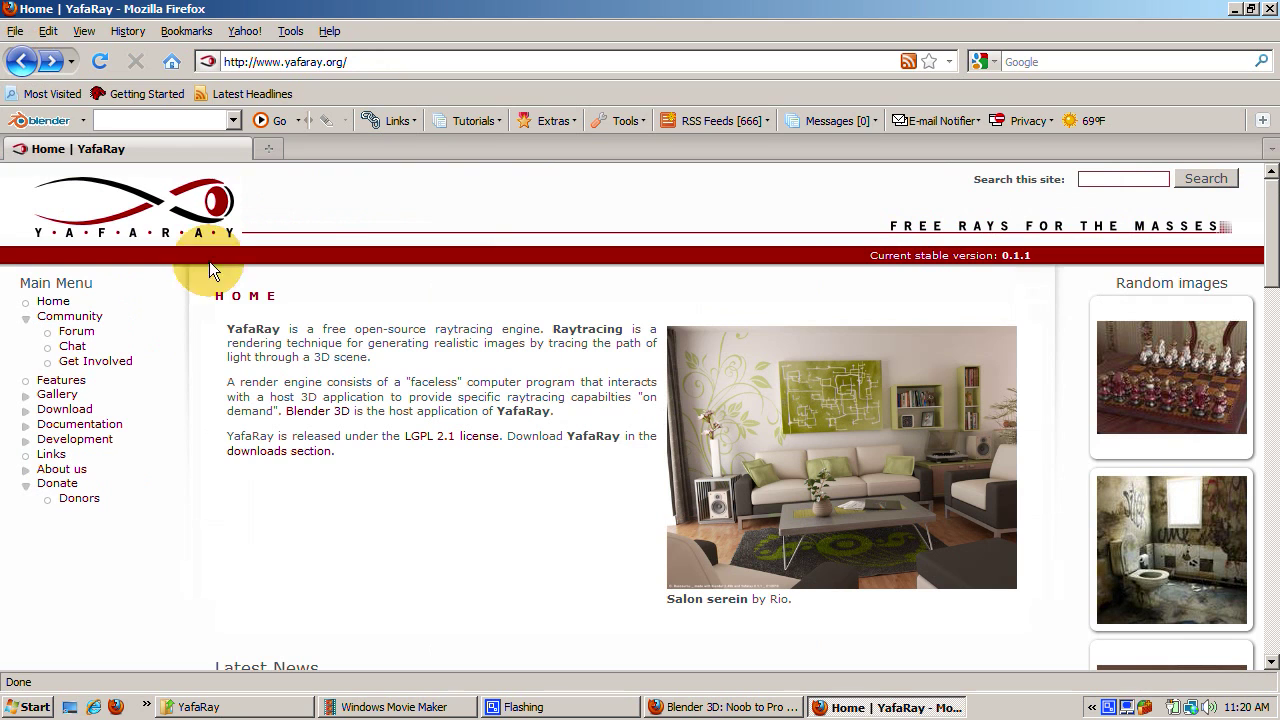
pyautogui.moveTo(1274, 245); pyautogui.dragTo(1278, 340)
pyautogui.click(1187, 426)
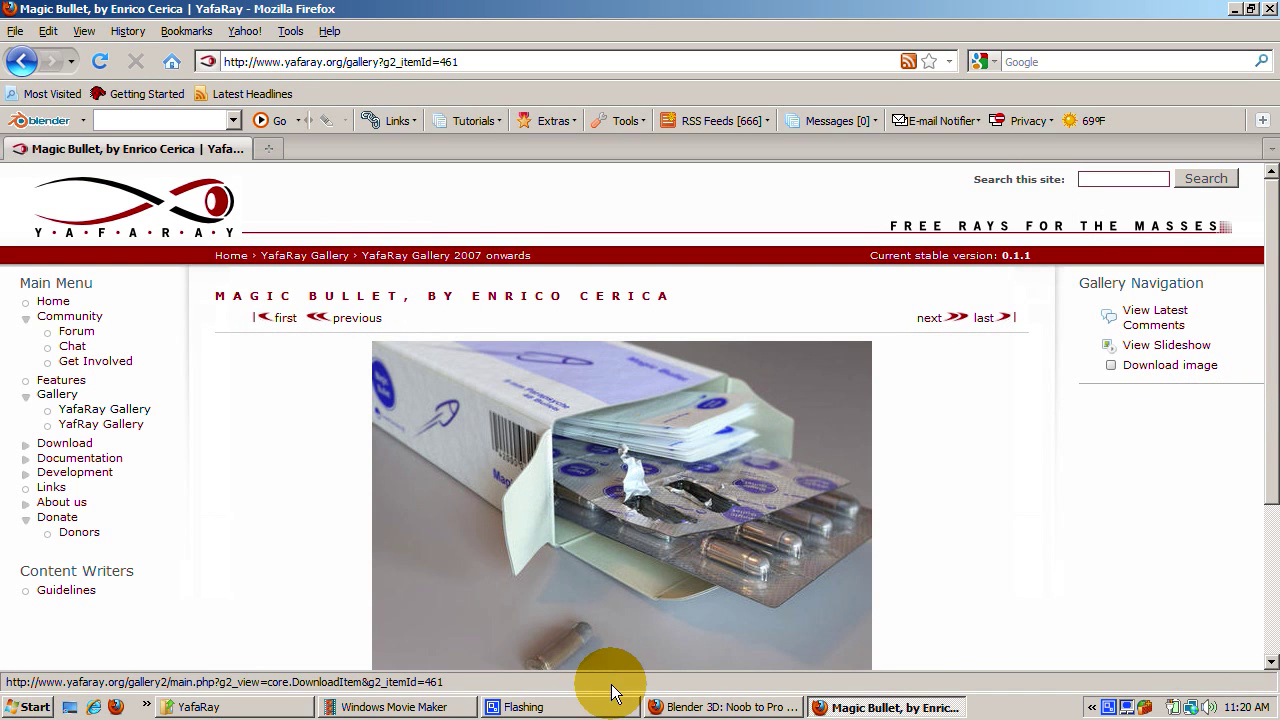
pyautogui.hotkey('alt', 'Left')
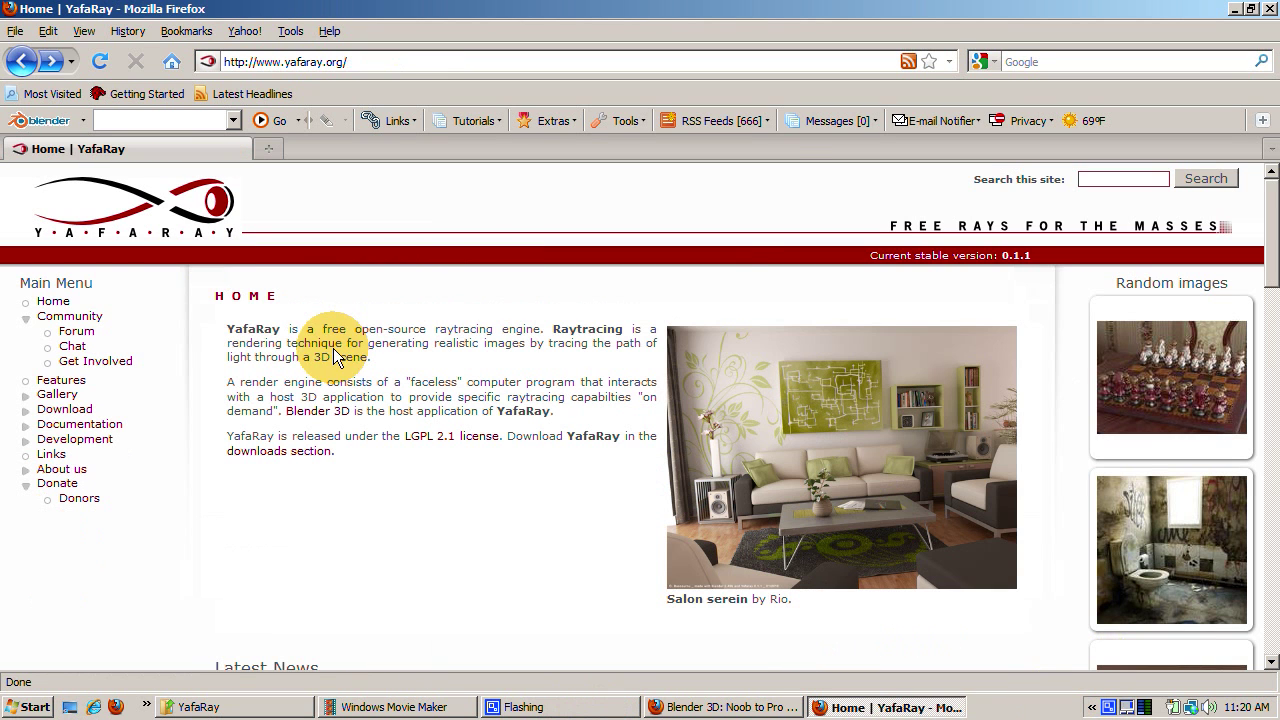
pyautogui.moveTo(1270, 215); pyautogui.dragTo(1270, 335)
pyautogui.click(1187, 425)
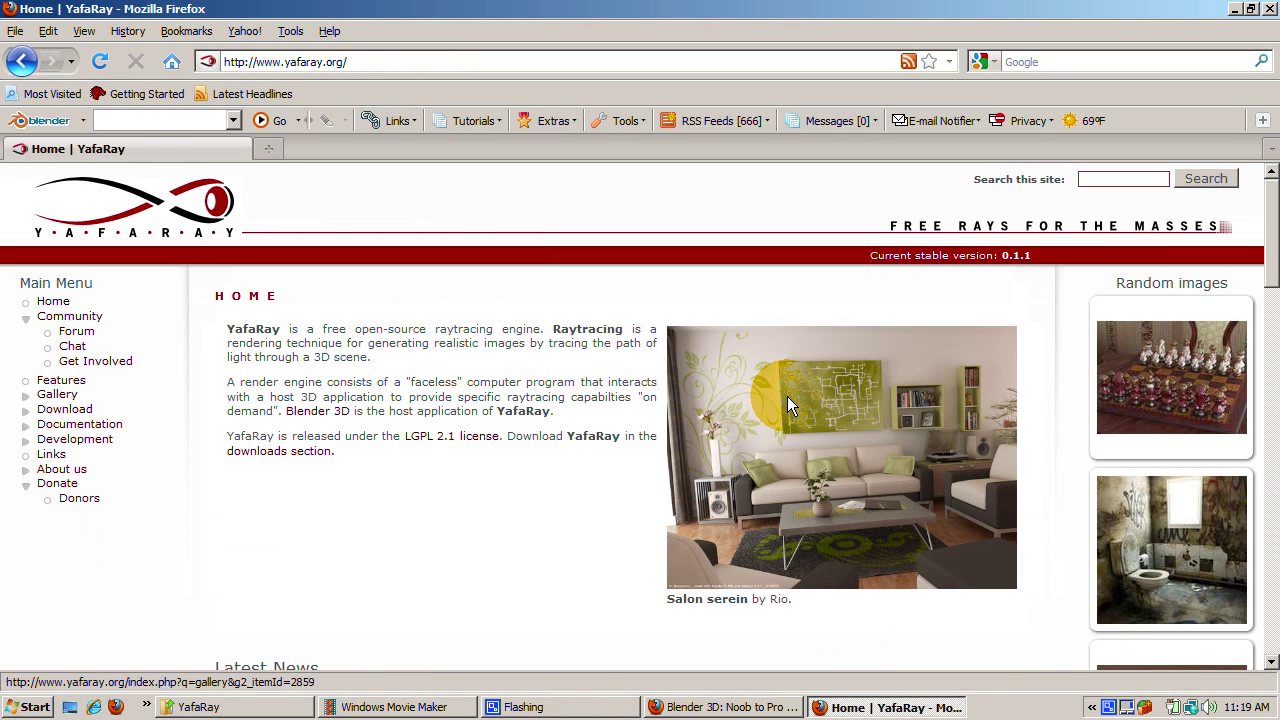
pyautogui.click(788, 397)
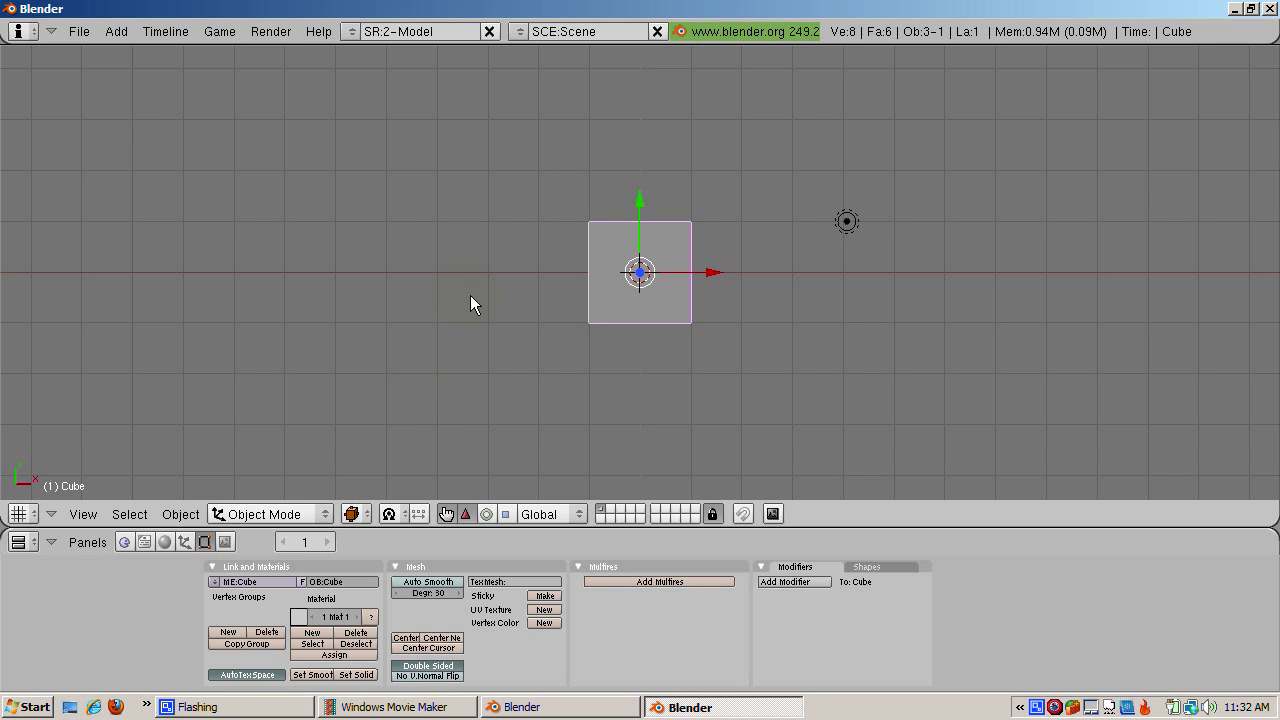
# - Switch to Blender, delete the default cube and add a monkey mesh at the origin in front view
pyautogui.press('x')
pyautogui.click(462, 286)
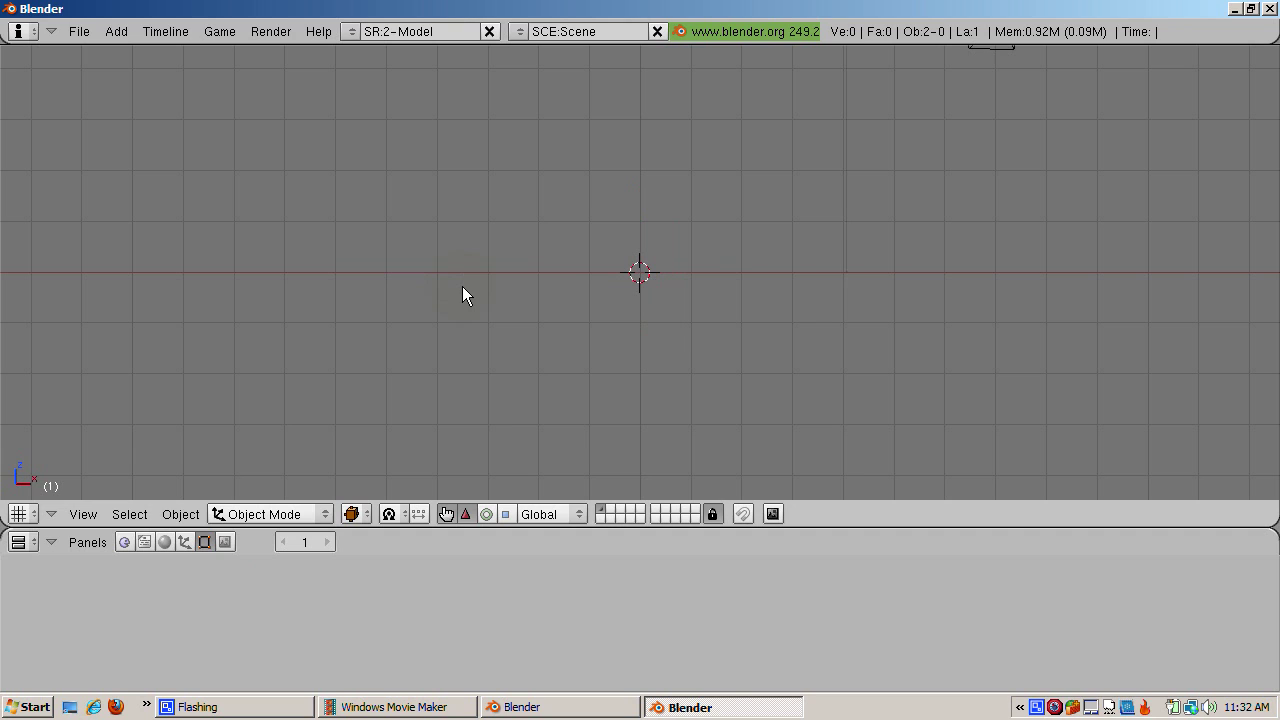
pyautogui.press('space')
pyautogui.click(588, 290)
pyautogui.click(682, 288)
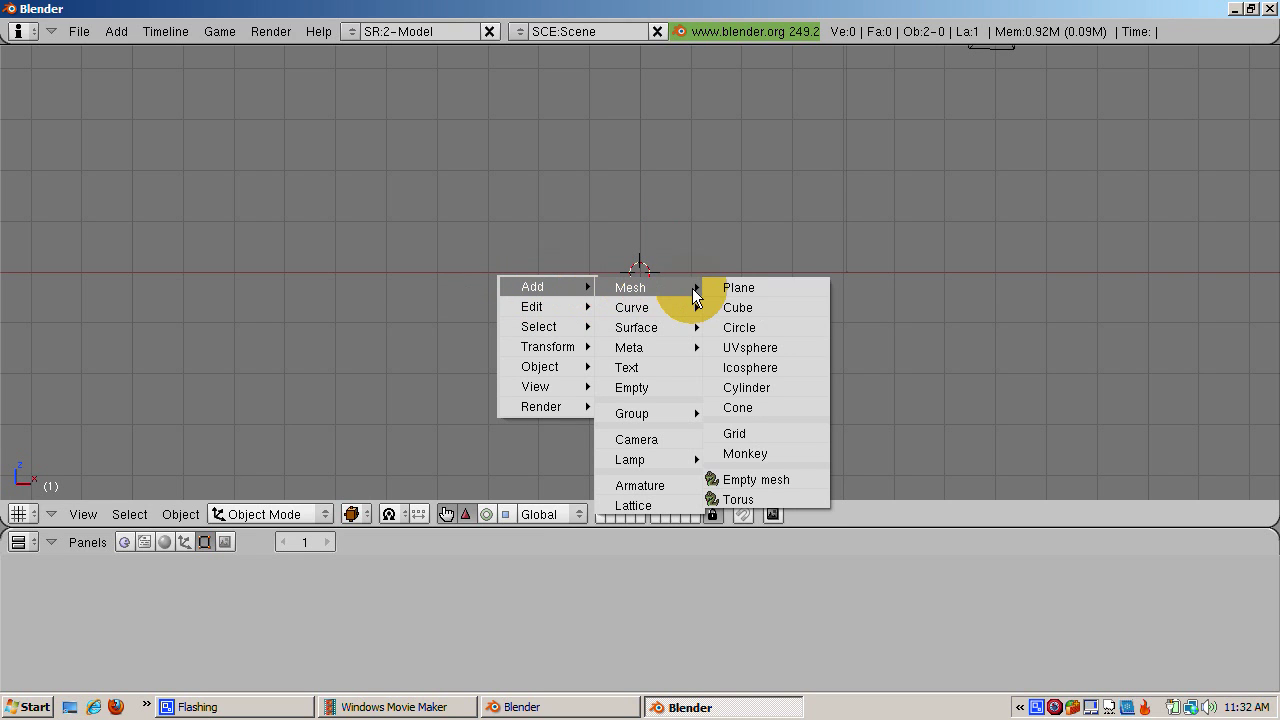
pyautogui.click(737, 452)
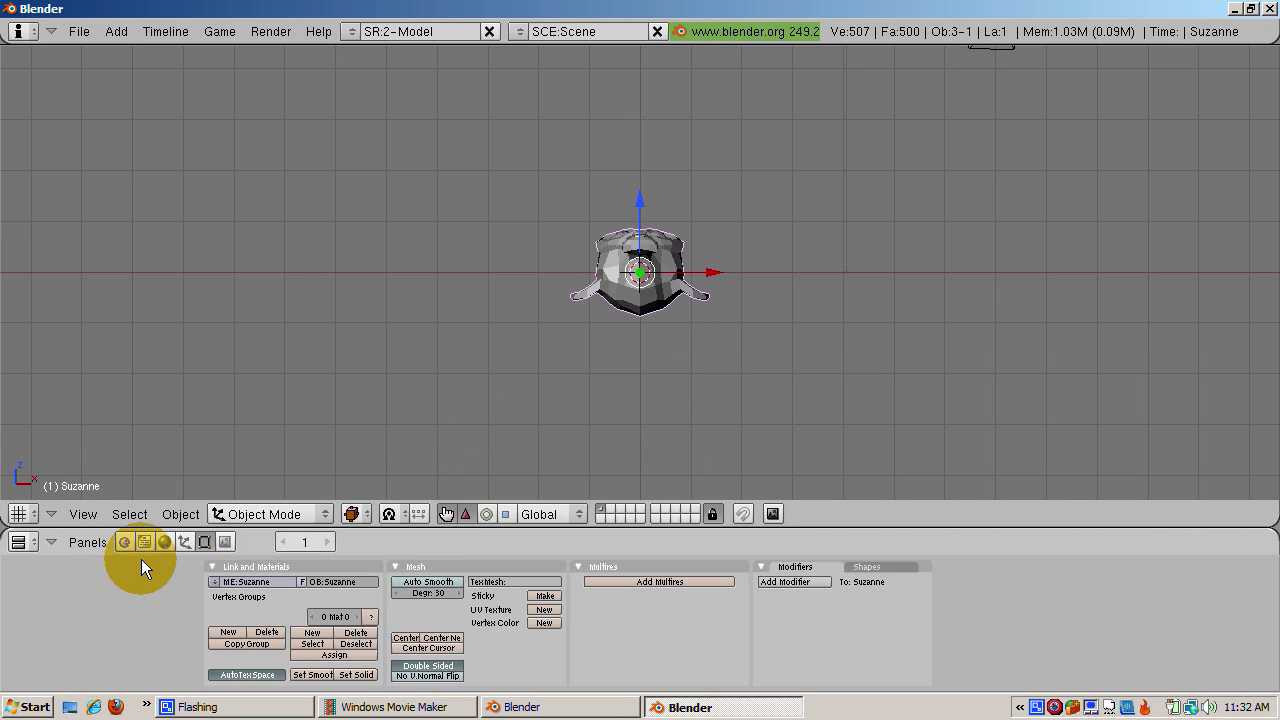
# - Give the monkey a new material named MonkeyMat, coloured pure red with R 1.000, G 0.000 and B 0.000
pyautogui.click(164, 541)
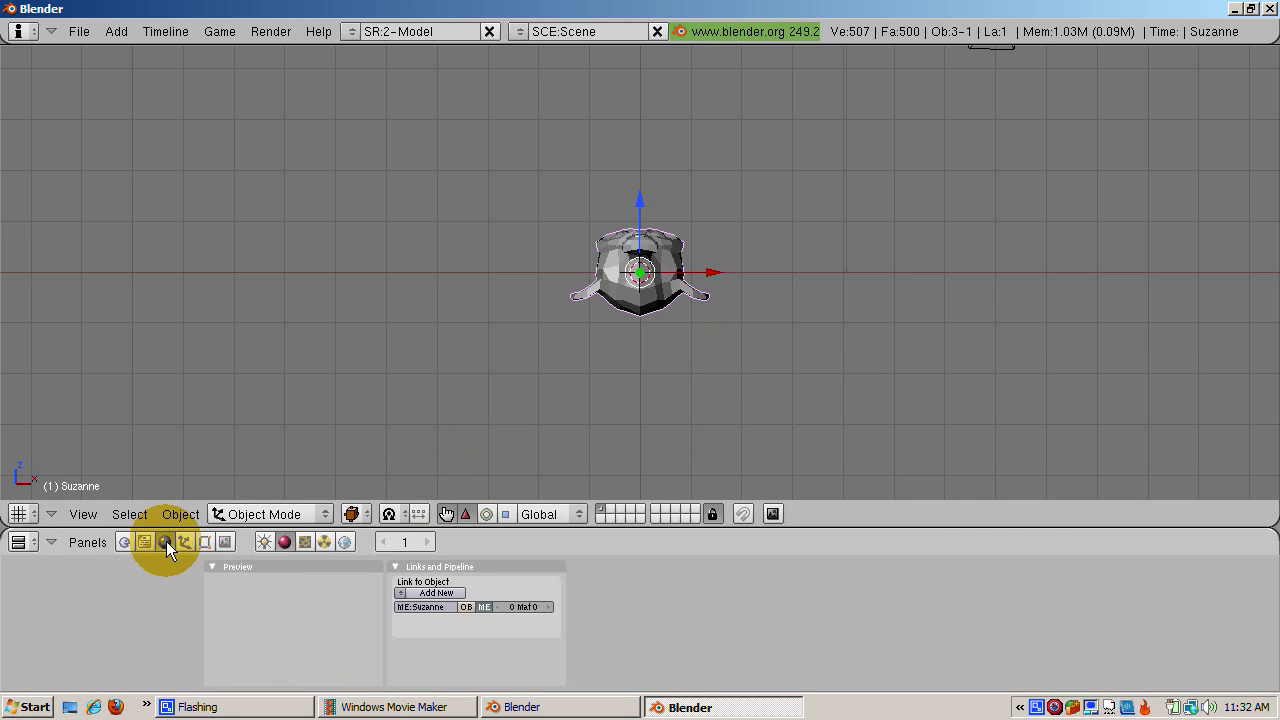
pyautogui.click(430, 593)
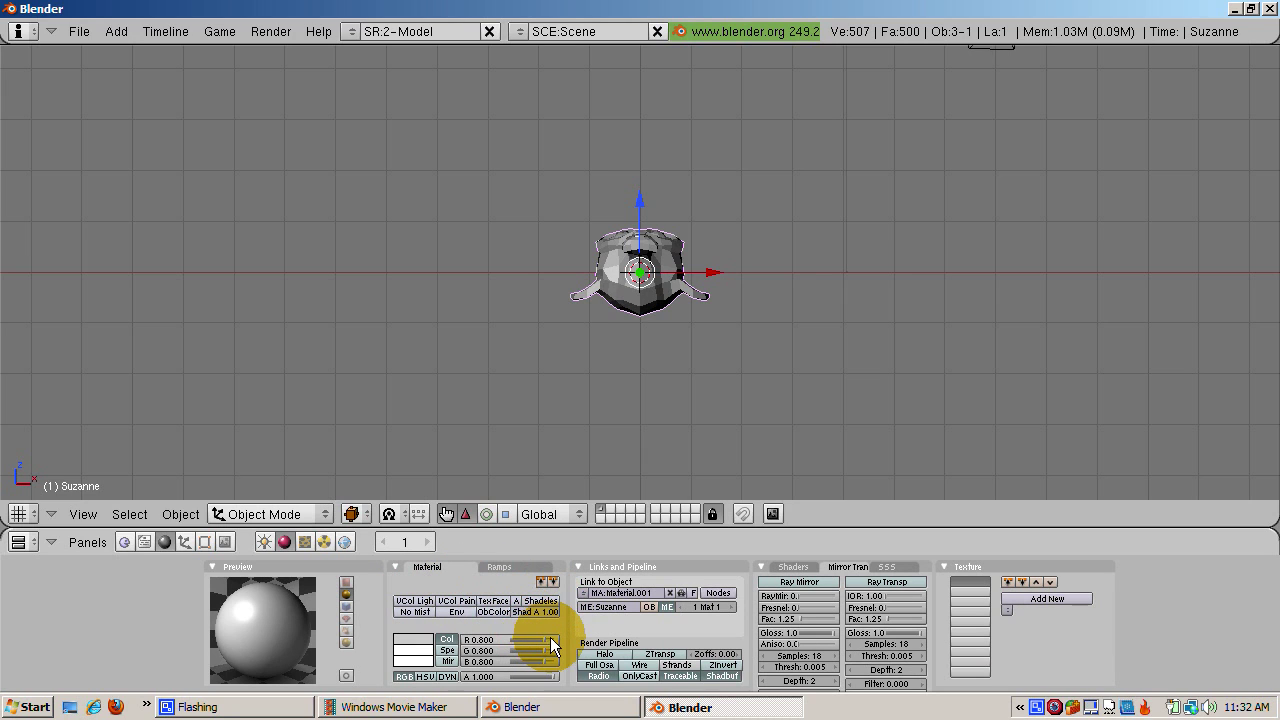
pyautogui.moveTo(546, 639); pyautogui.dragTo(495, 657)
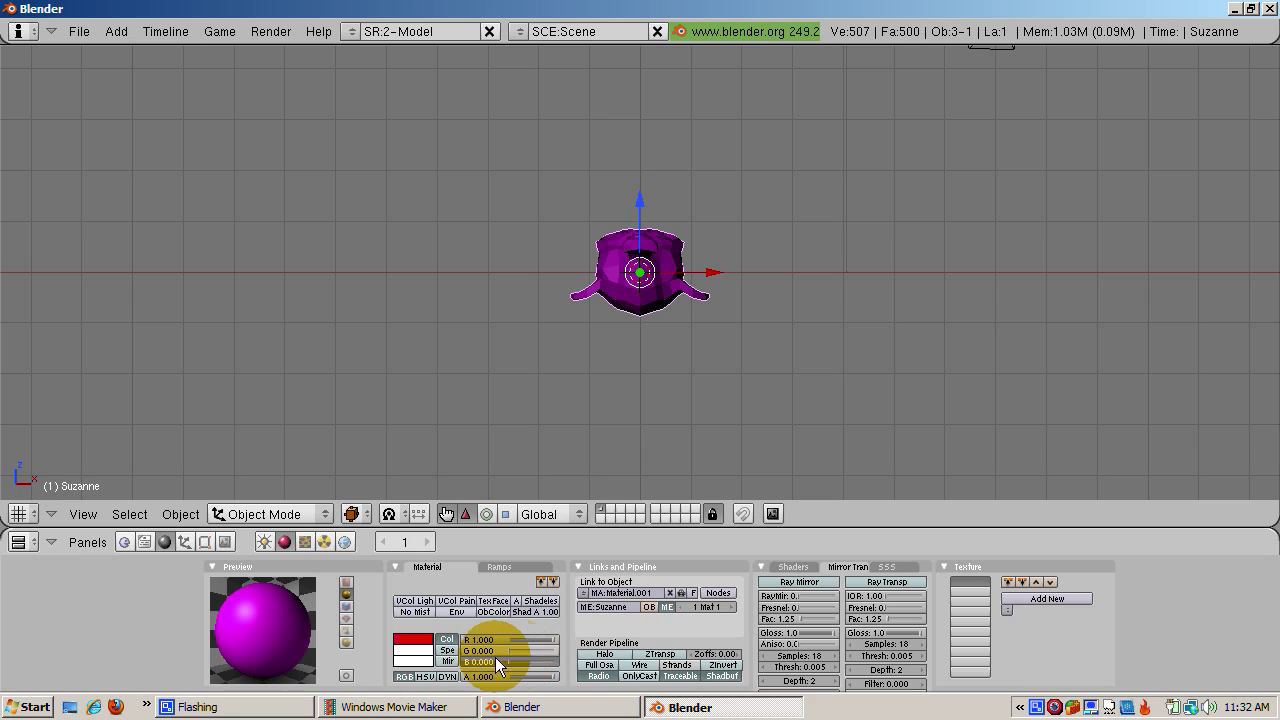
pyautogui.click(607, 591)
pyautogui.write('MonkeyMa')
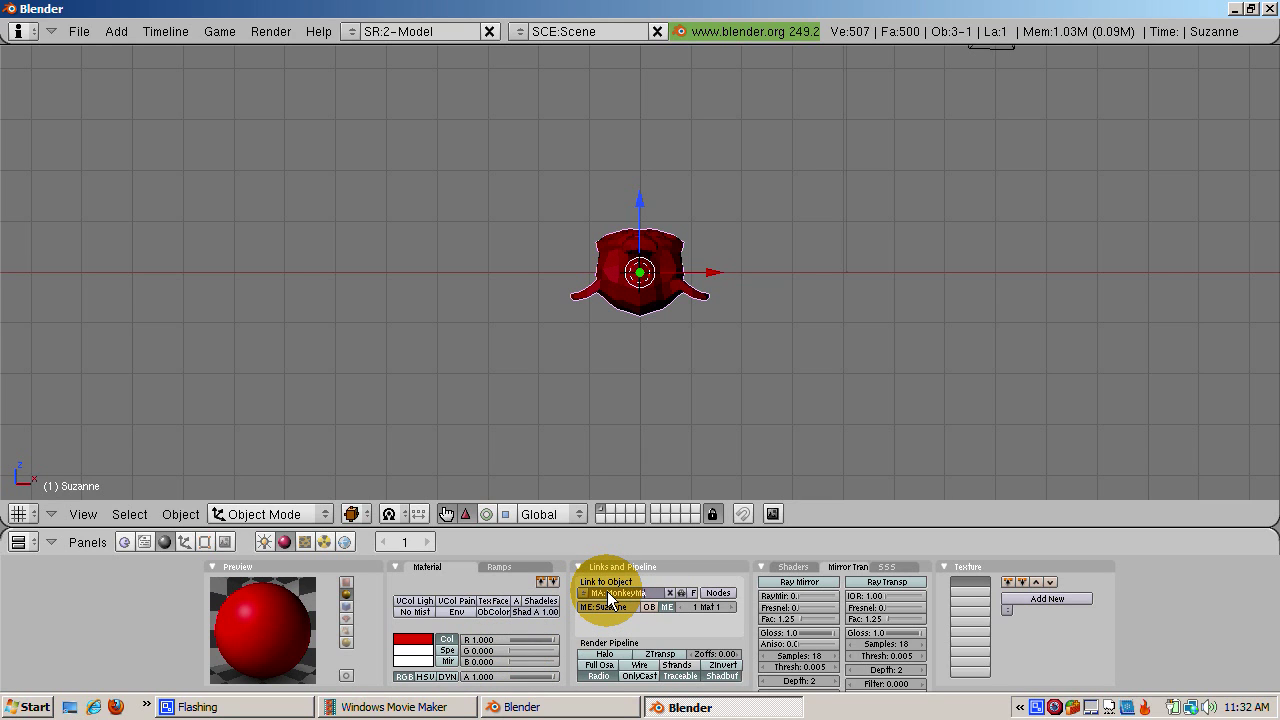
pyautogui.write('t')
pyautogui.press('Return')
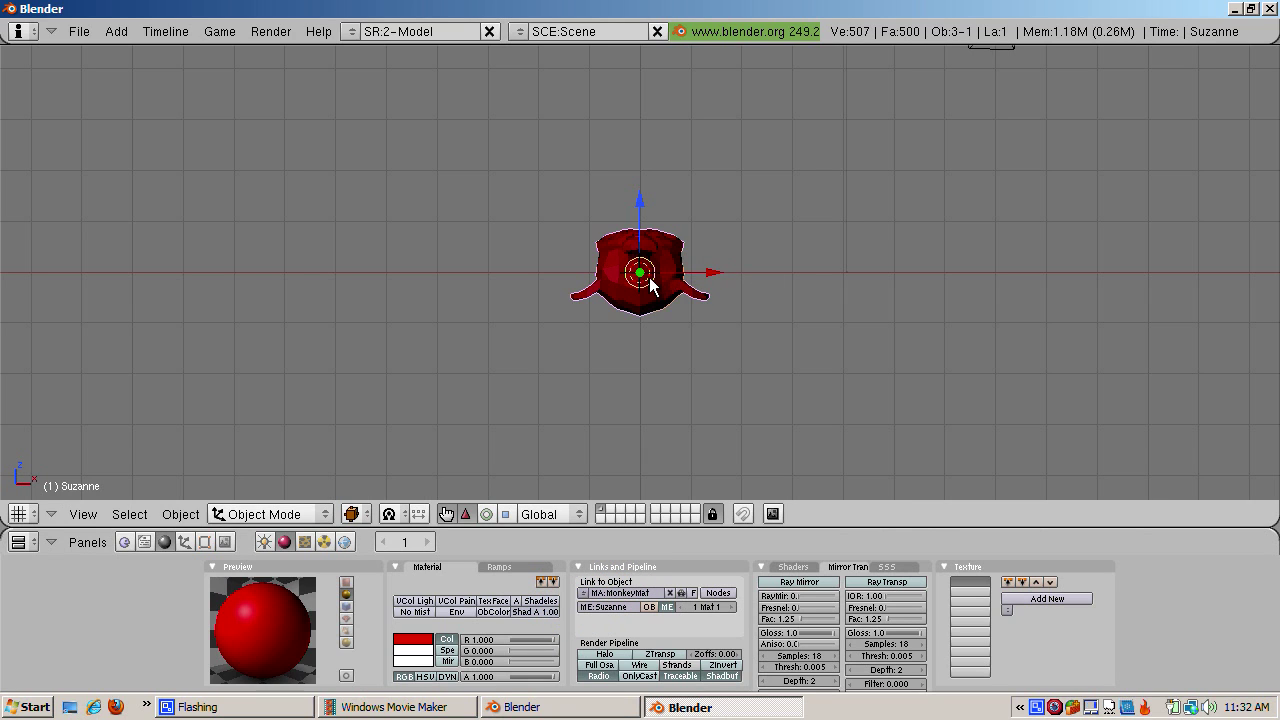
# - Apply smooth shading to the monkey mesh
pyautogui.click(258, 552)
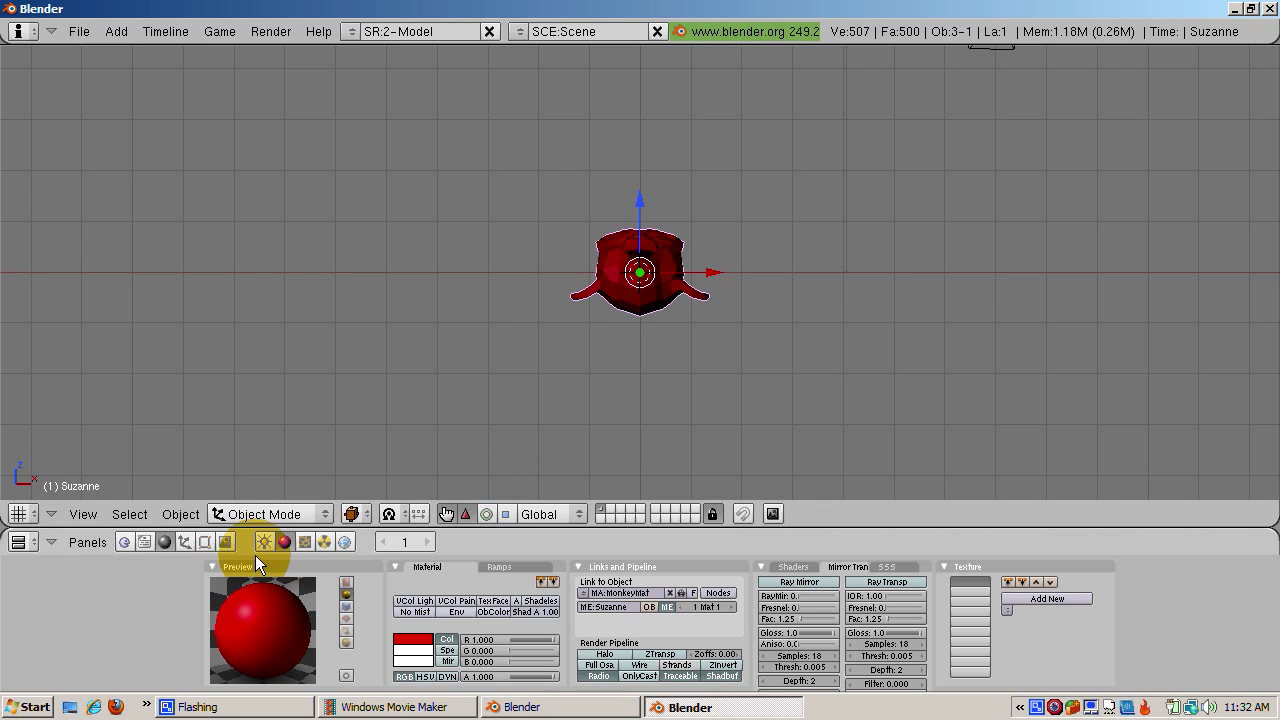
pyautogui.click(207, 540)
pyautogui.click(311, 674)
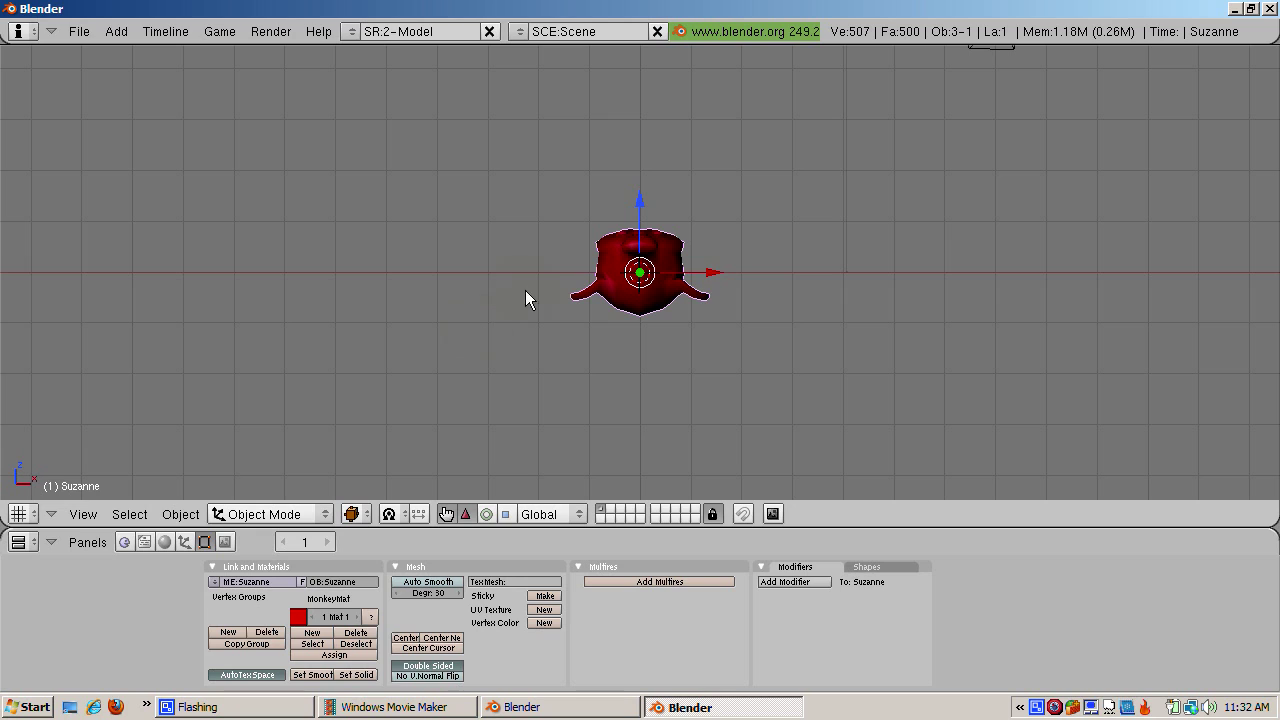
# - Add a plane mesh and move it down to just beneath the monkey as a floor
pyautogui.press('space')
pyautogui.click(694, 286)
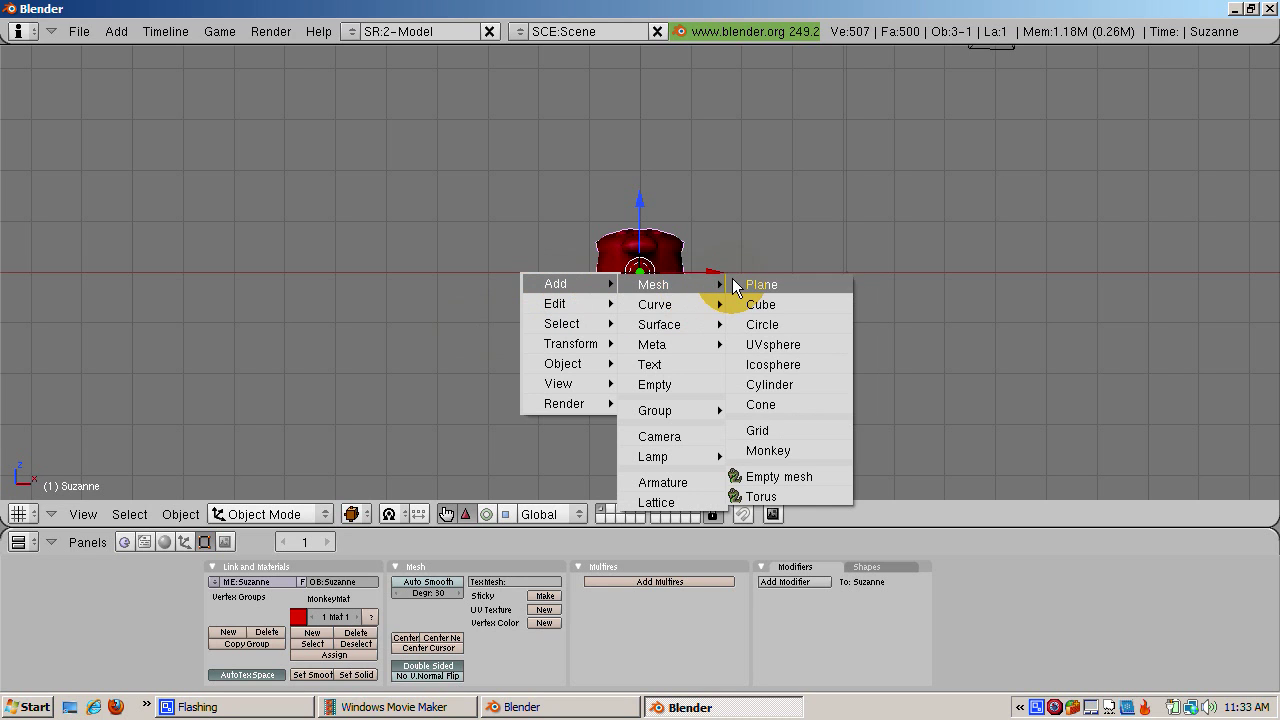
pyautogui.click(732, 280)
pyautogui.press('g')
pyautogui.press('z')
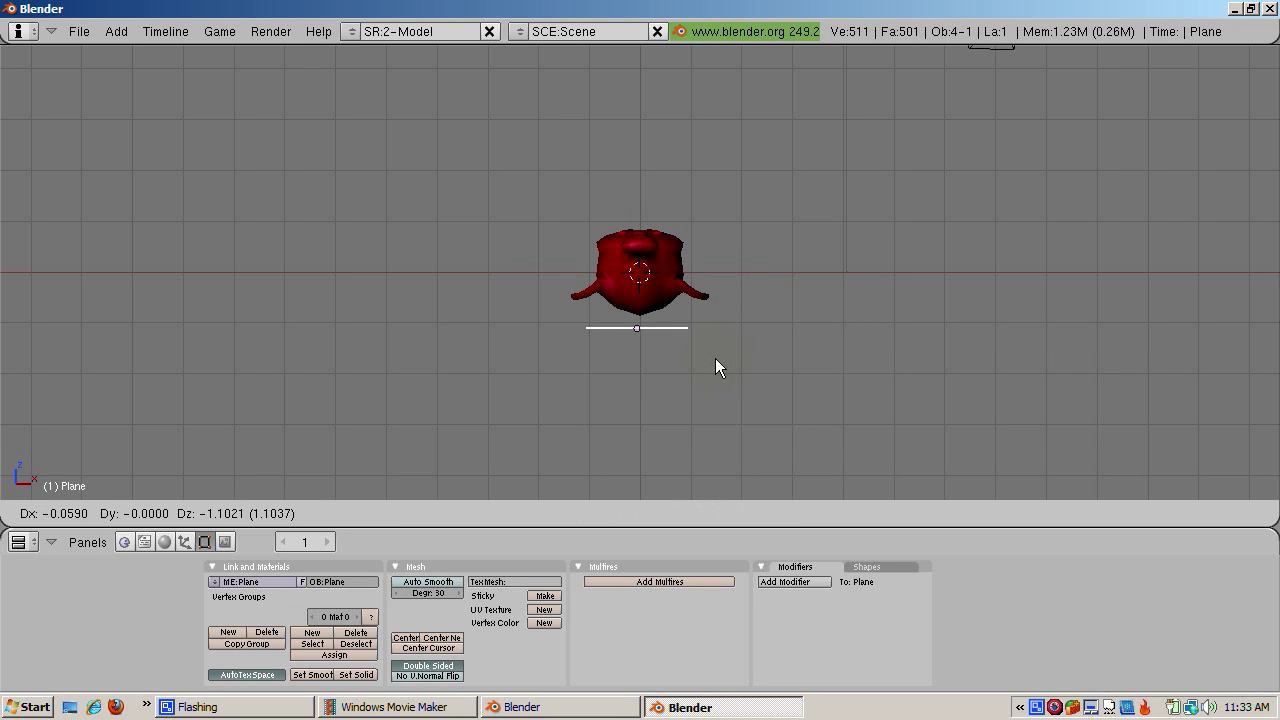
pyautogui.click(720, 352)
# - Scale the floor plane by a factor of 10
pyautogui.write('s')
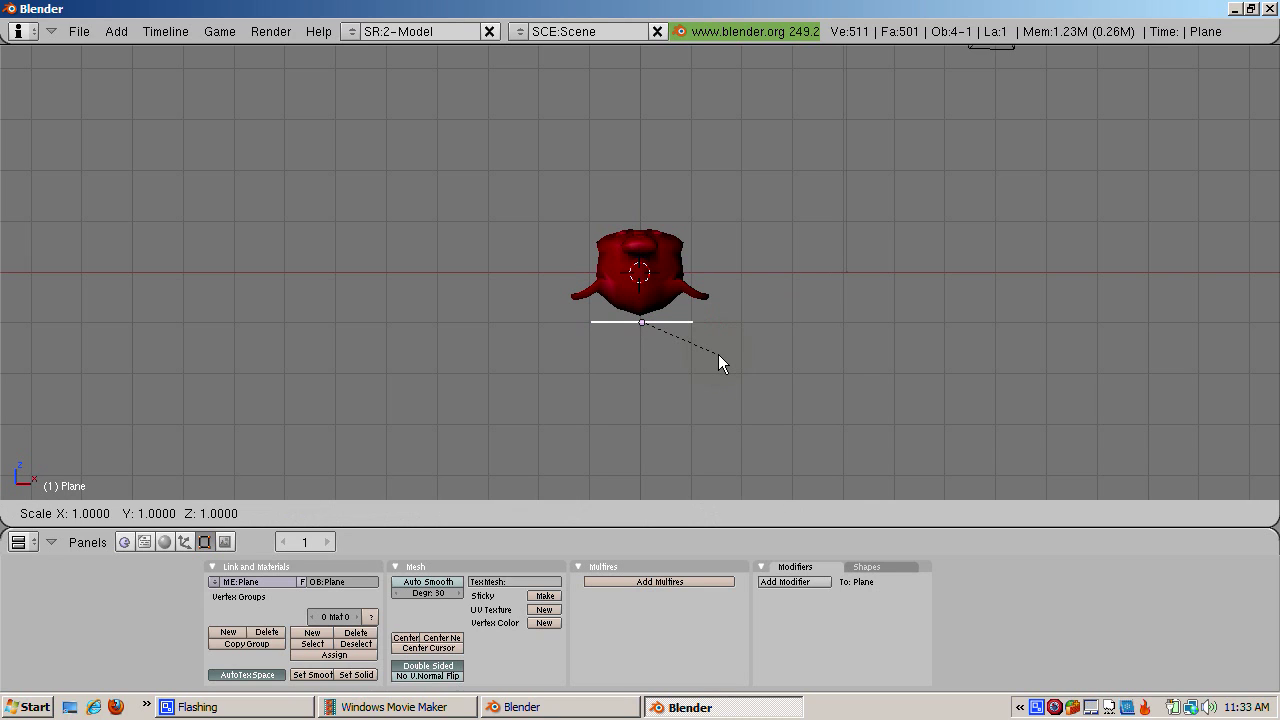
pyautogui.write('10')
pyautogui.press('Return')
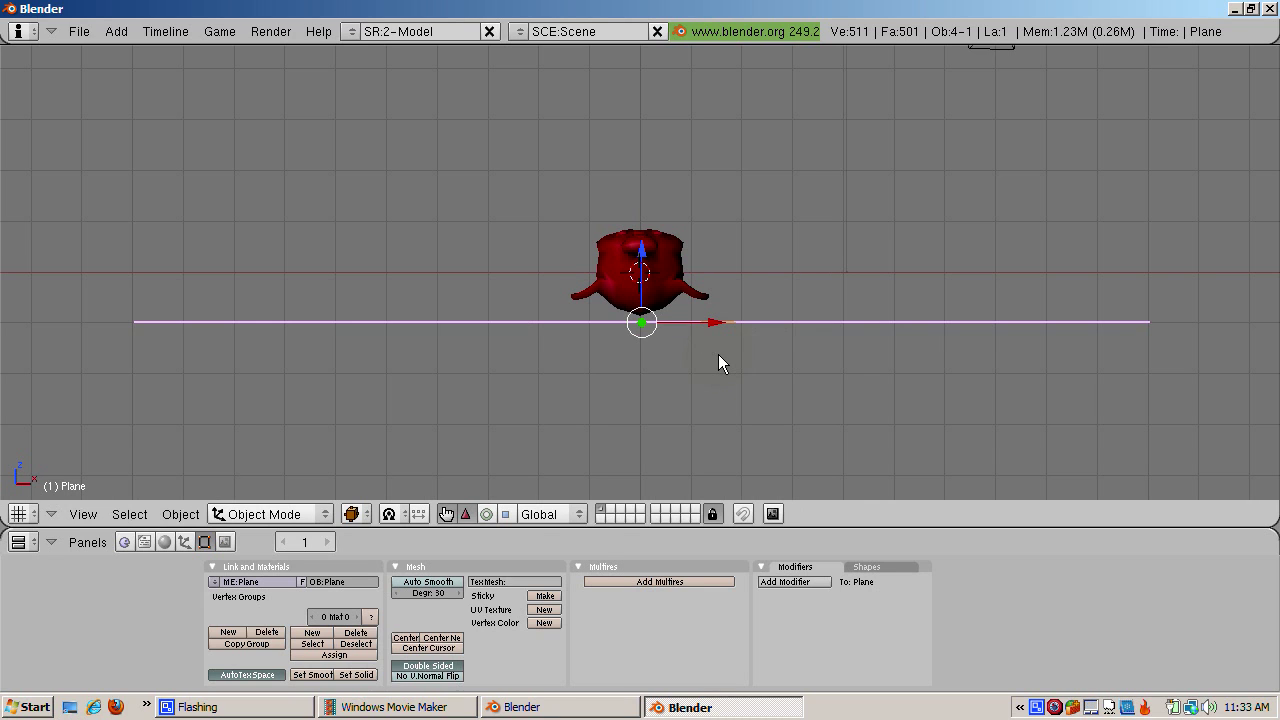
# - Give the plane a new material named PlaneMat, coloured pure green with R 0.000, G 1.000 and B 0.000
pyautogui.click(163, 543)
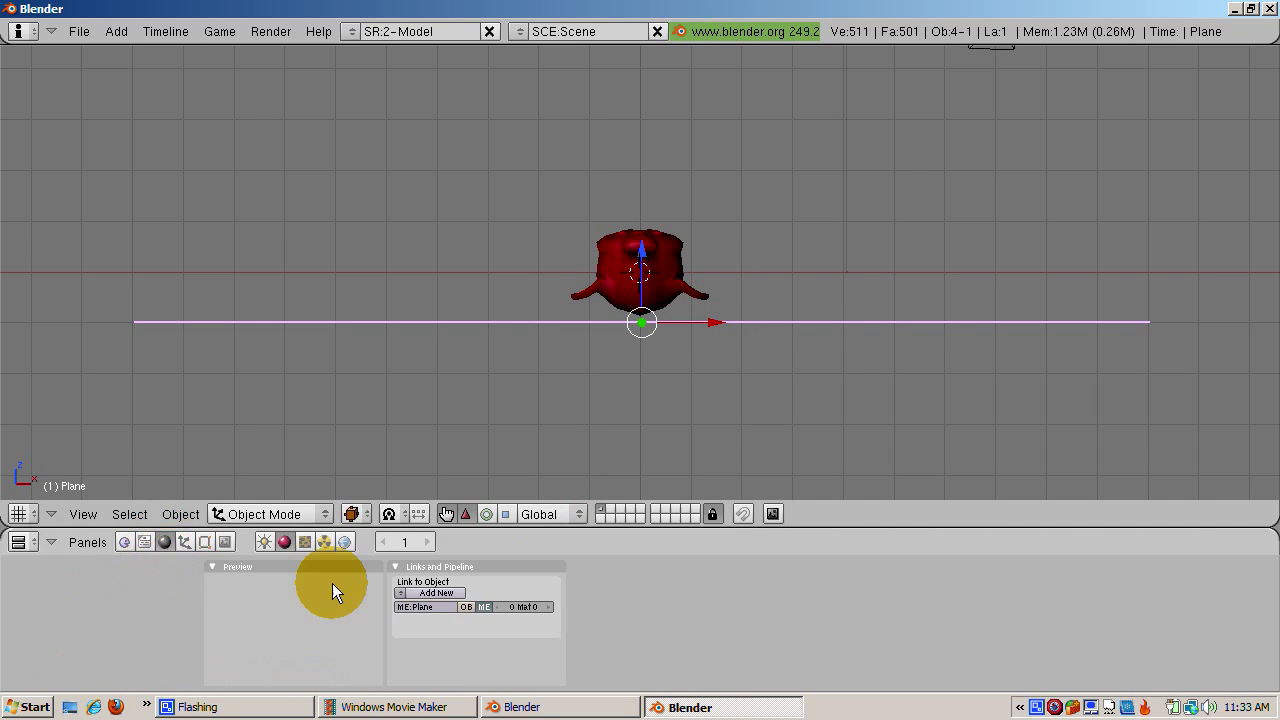
pyautogui.click(427, 592)
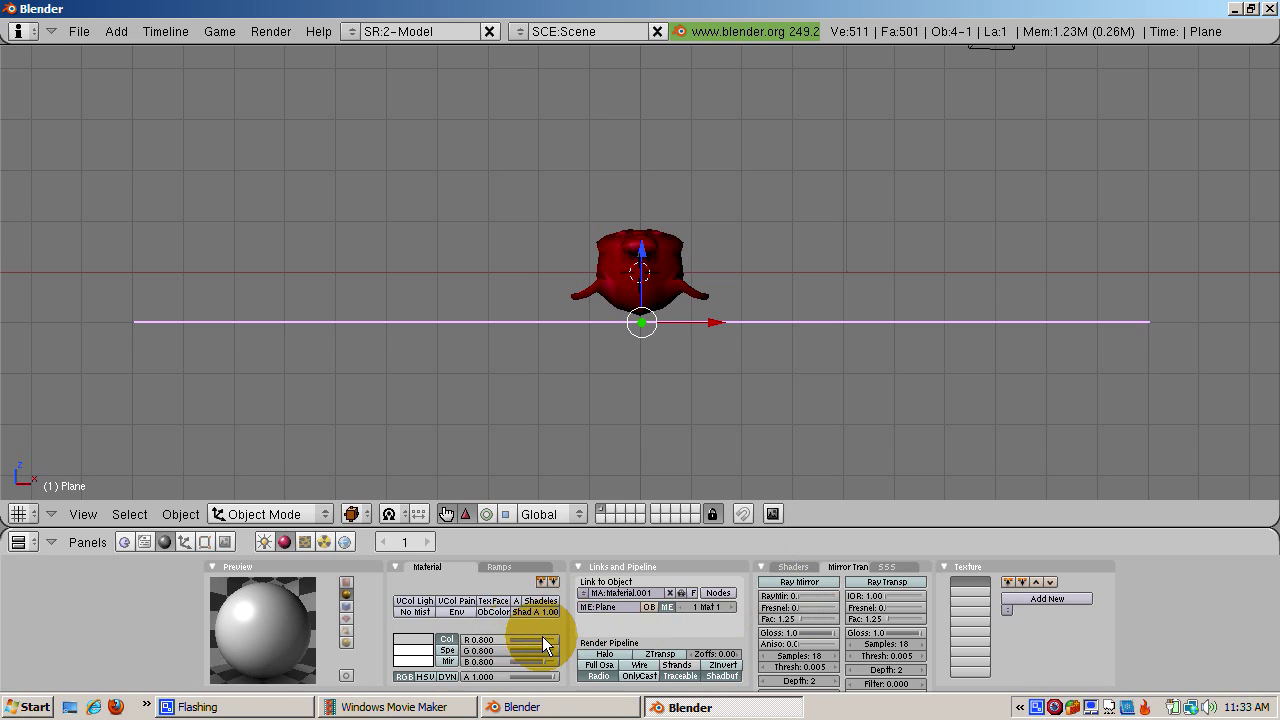
pyautogui.moveTo(545, 639); pyautogui.dragTo(503, 656)
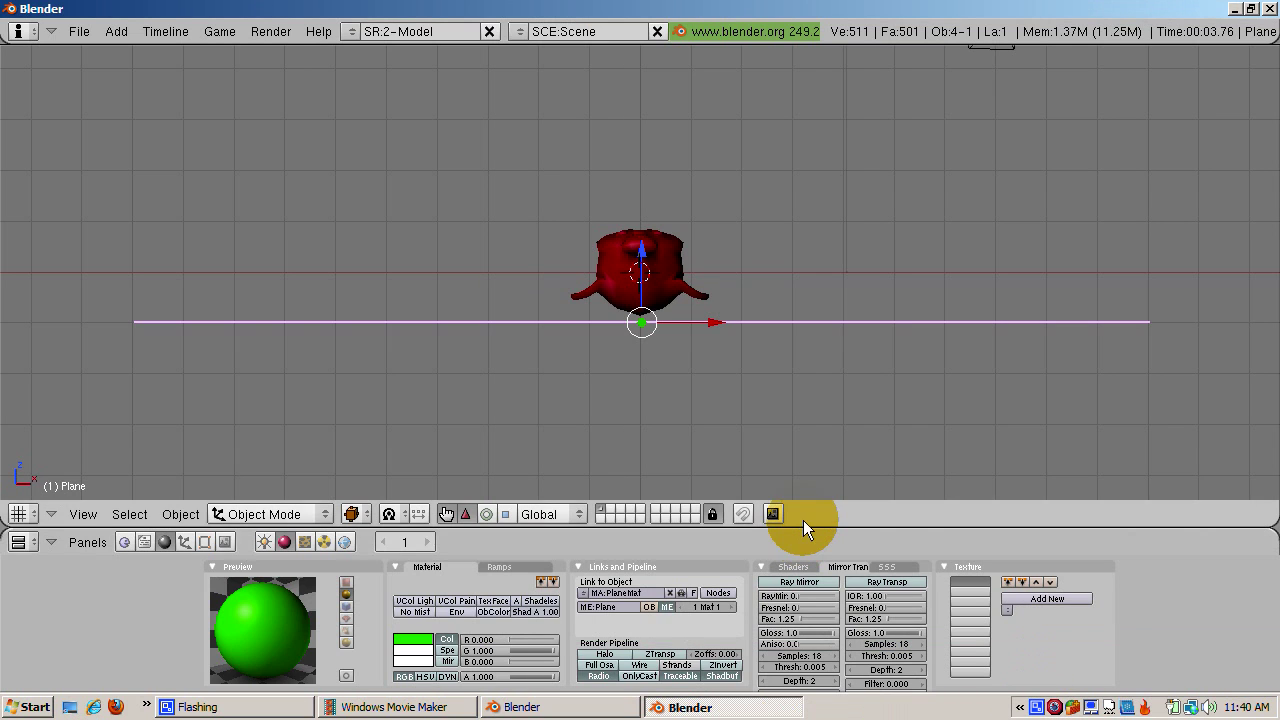
# - Split the 3D view vertically into a wider and a narrower area side by side
pyautogui.rightClick(809, 524)
pyautogui.click(810, 524)
pyautogui.click(768, 516)
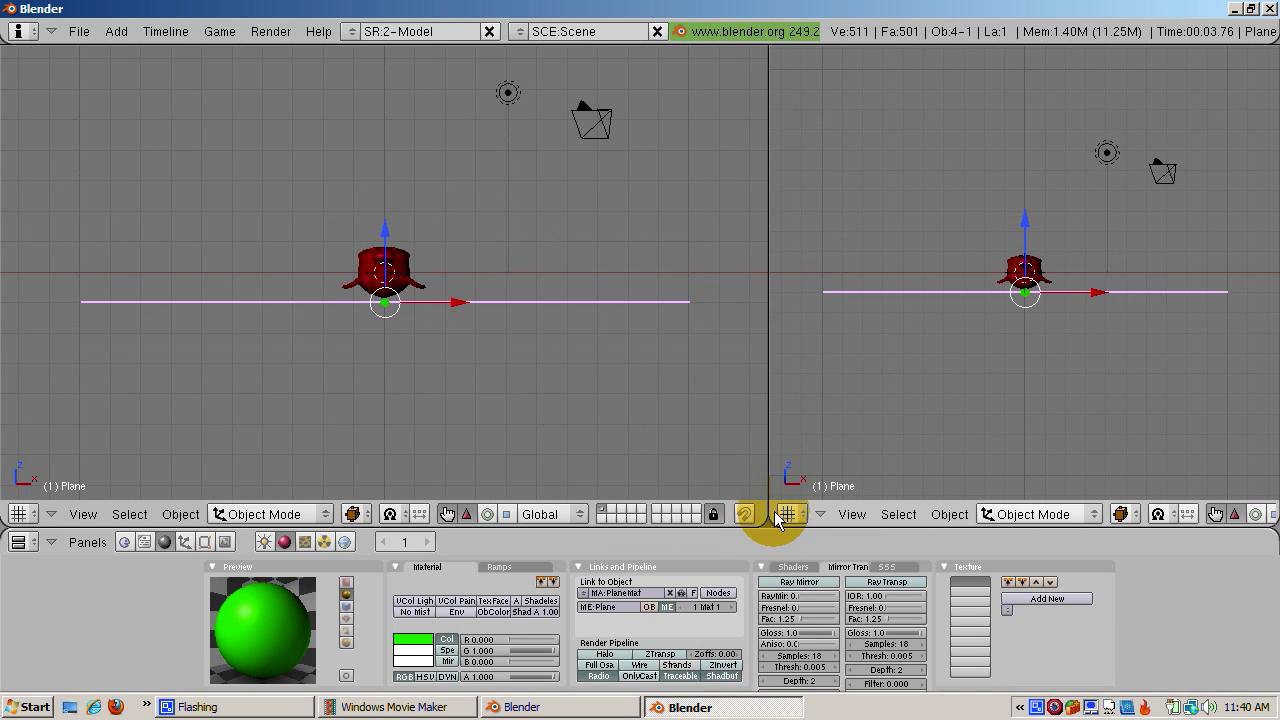
pyautogui.click(787, 515)
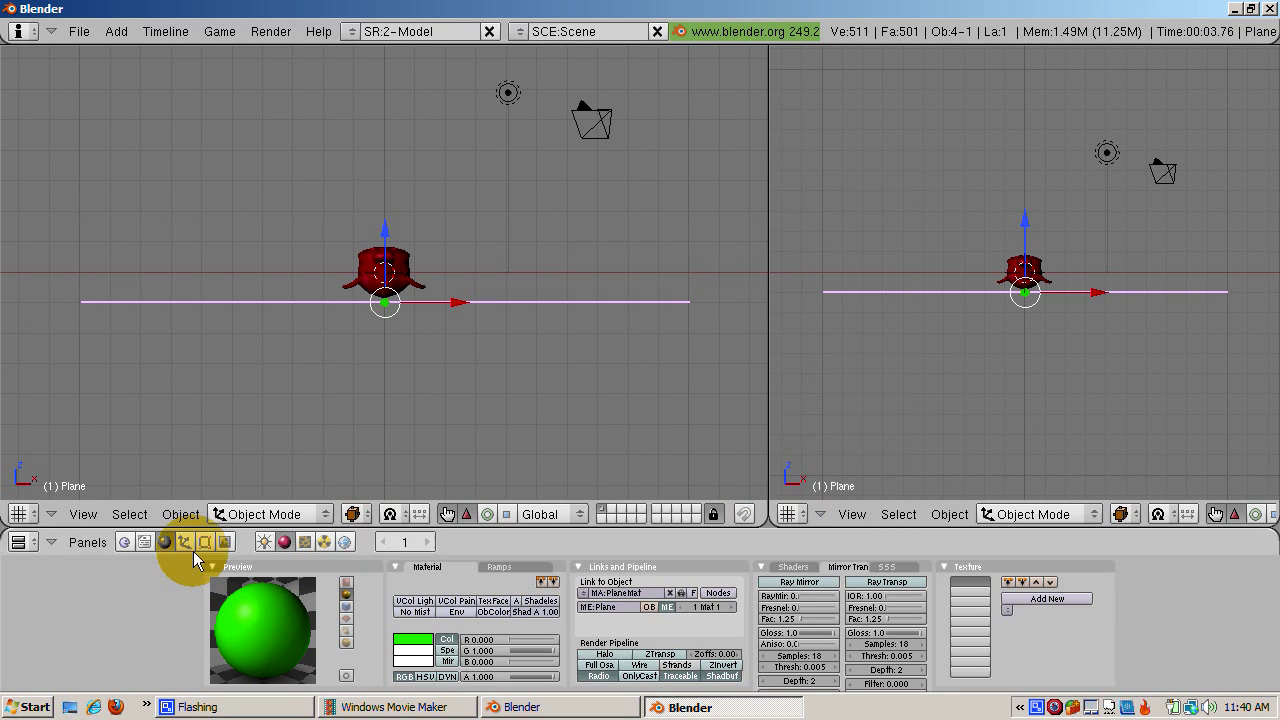
# - Change the wider area to the Scripts Window and the narrower one to the Outliner
pyautogui.click(12, 516)
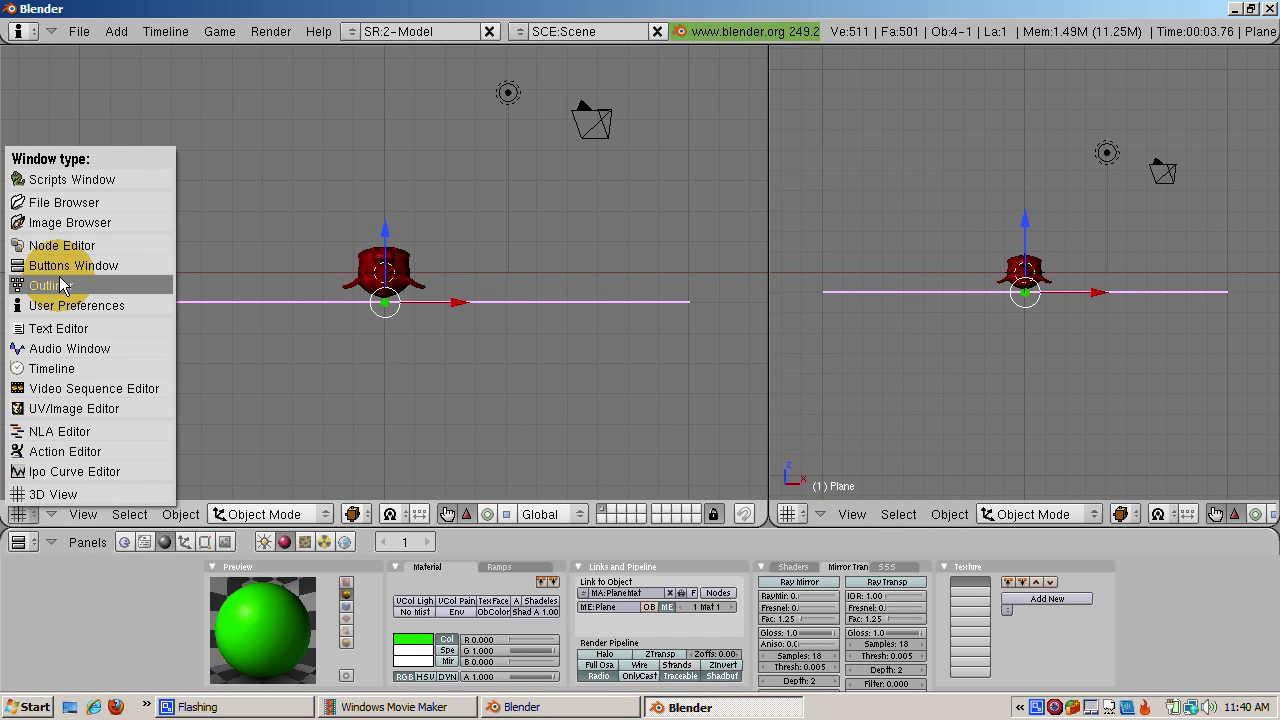
pyautogui.click(74, 181)
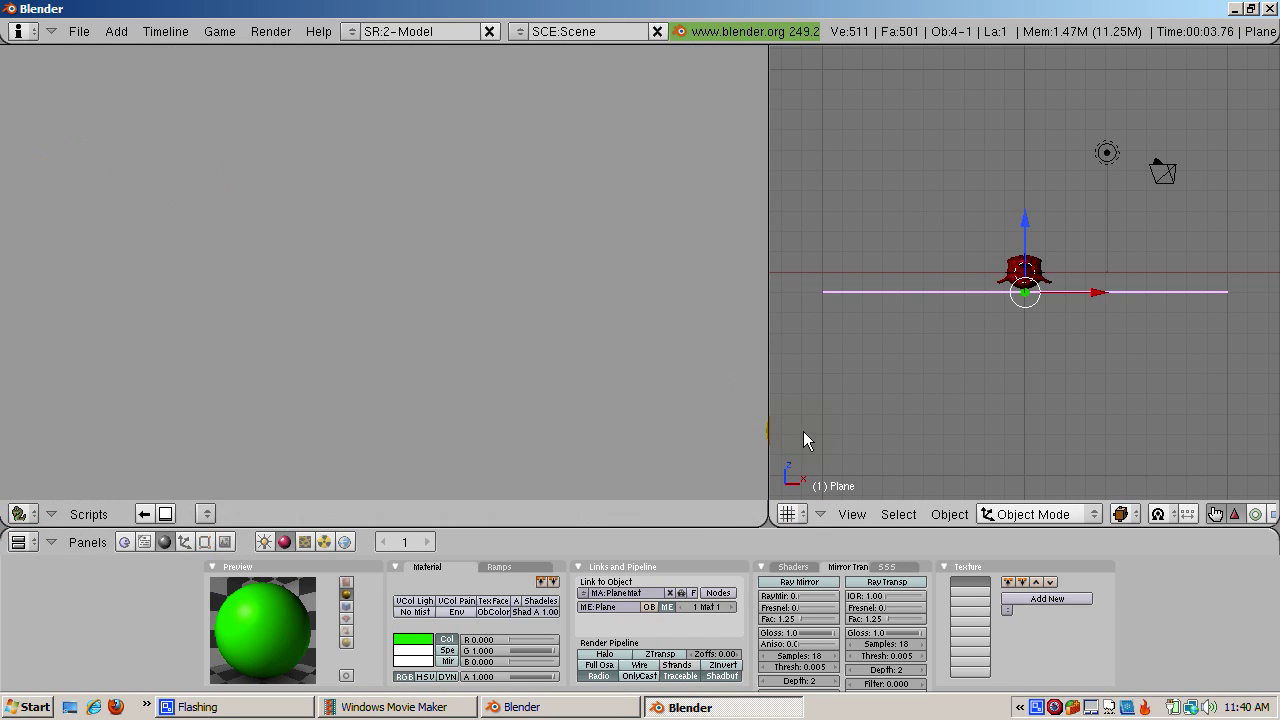
pyautogui.click(788, 515)
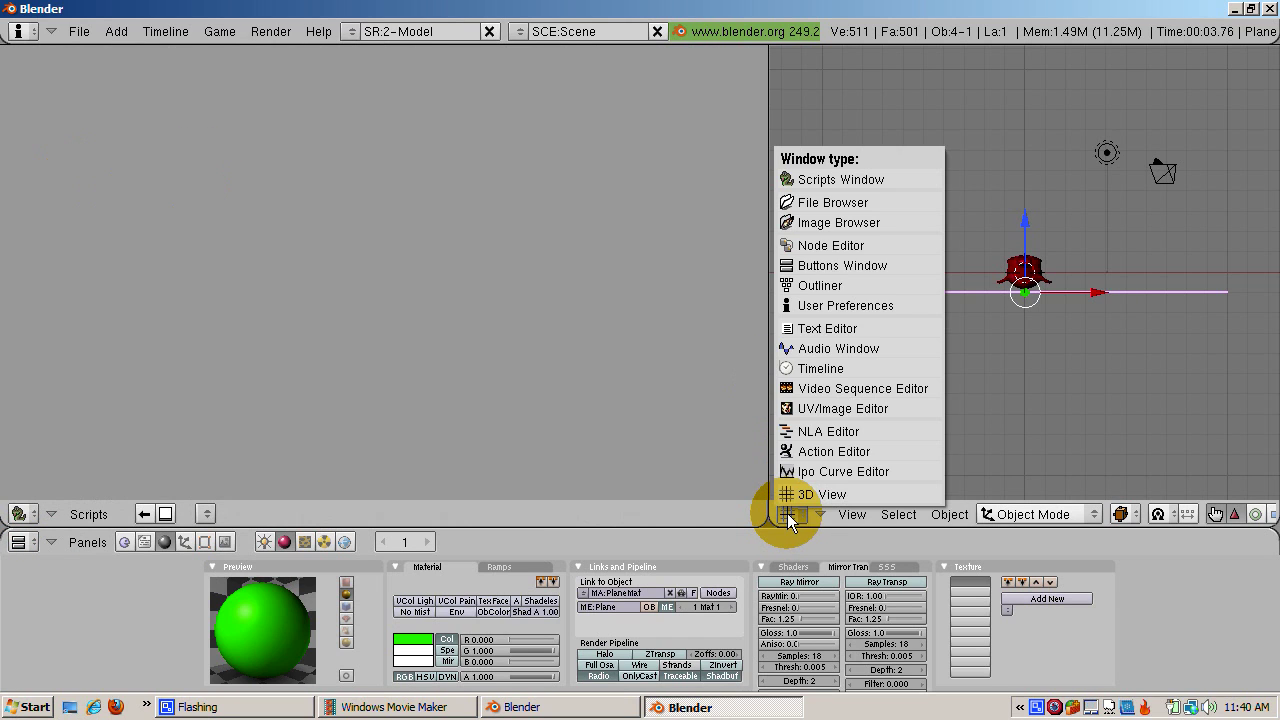
pyautogui.click(818, 286)
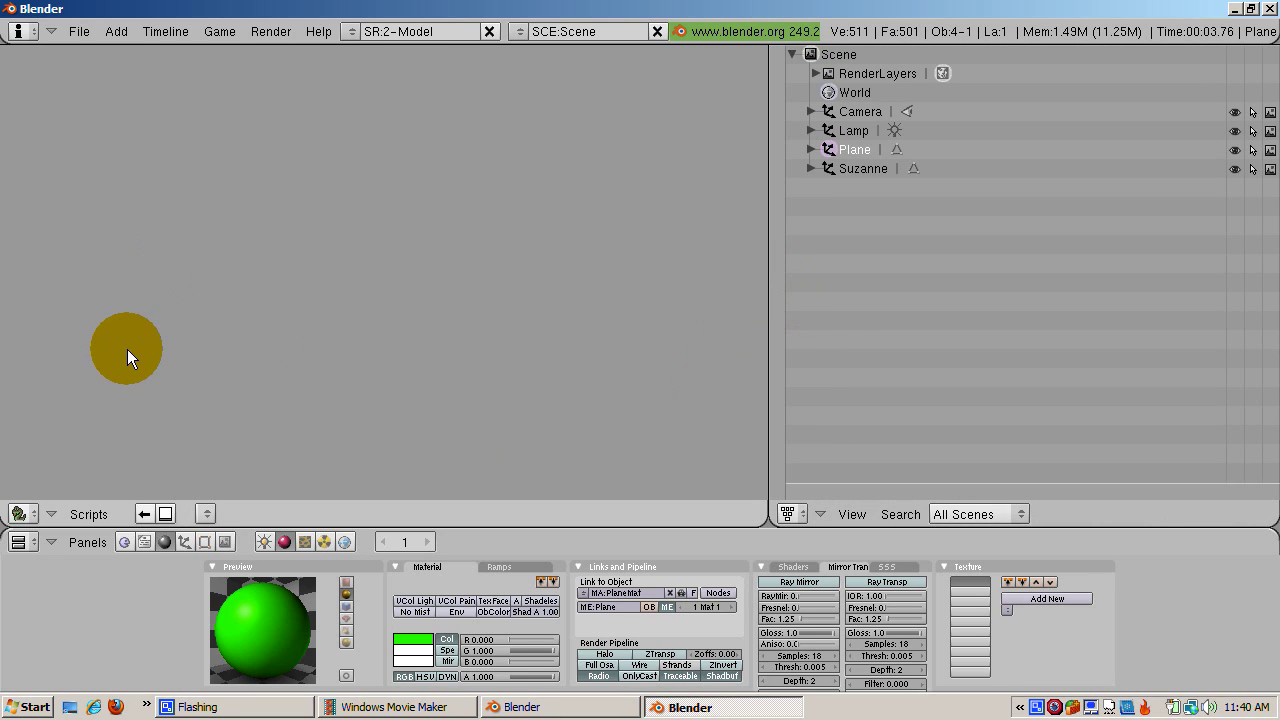
# - Launch the YafaRay Export 0.1.1 render script in the Scripts Window
pyautogui.click(88, 514)
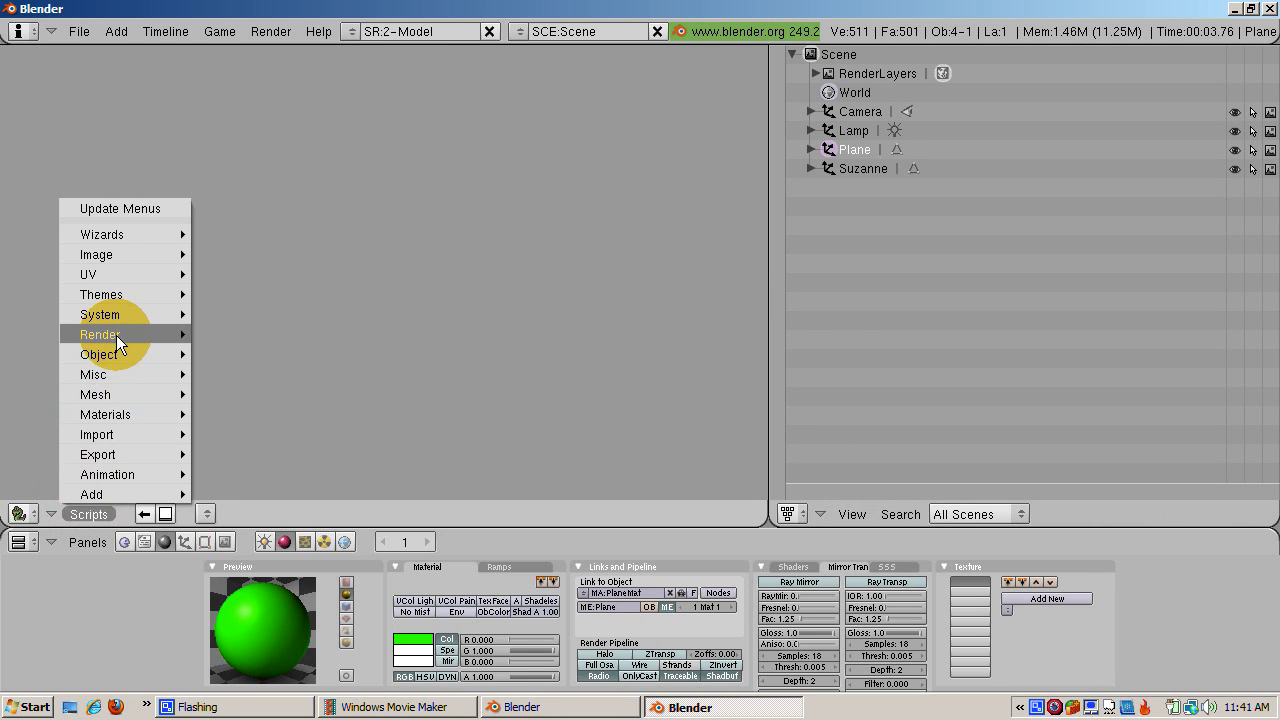
pyautogui.moveTo(117, 341)
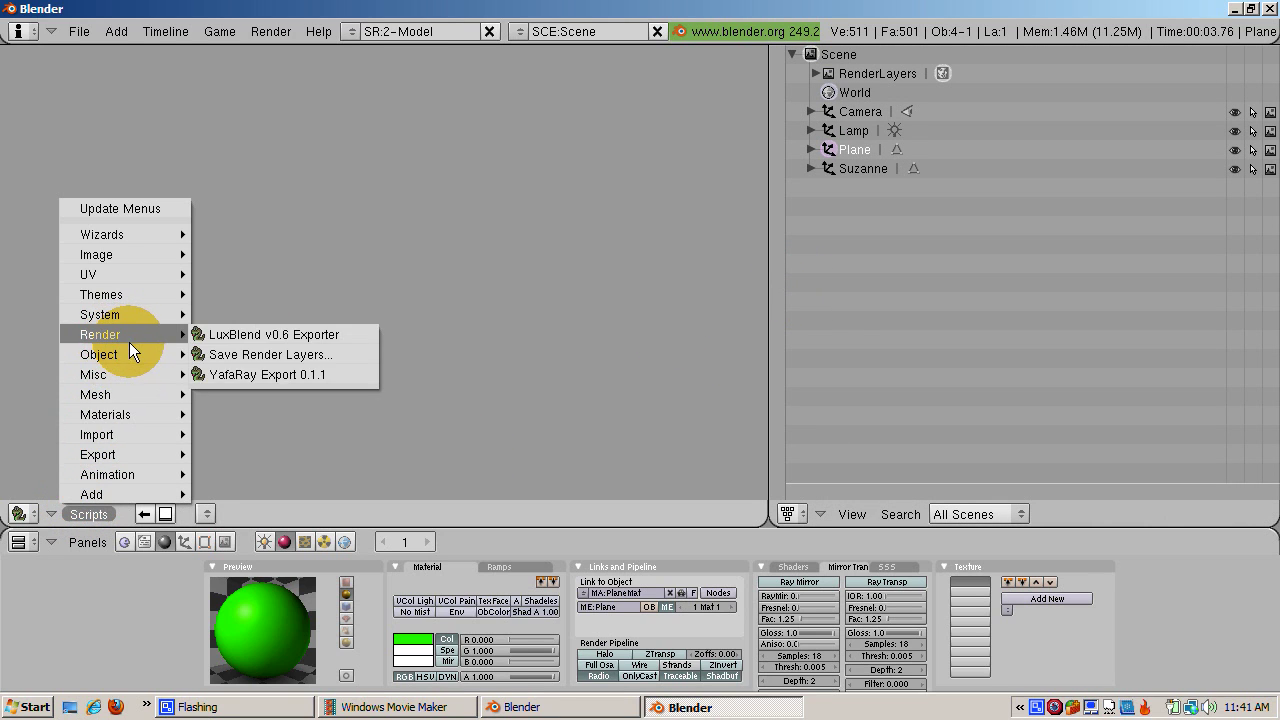
pyautogui.click(222, 374)
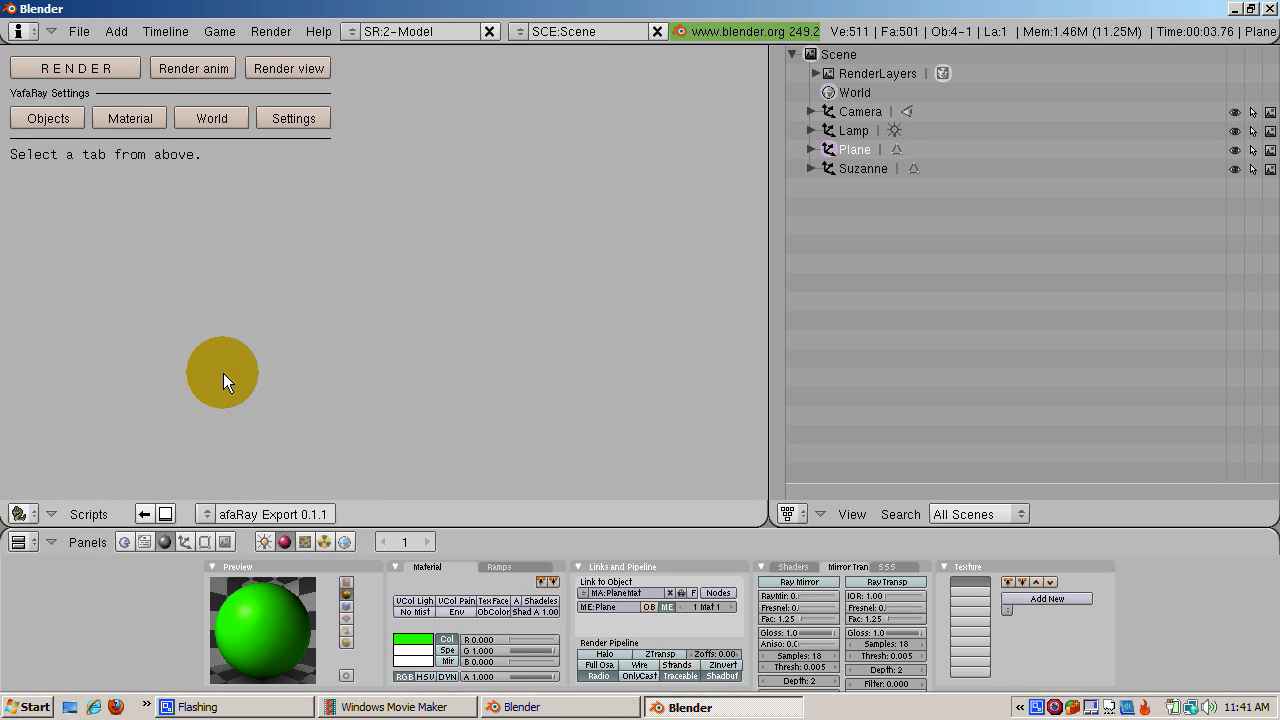
# - Render the scene with YafaRay and close the render output window
pyautogui.click(103, 68)
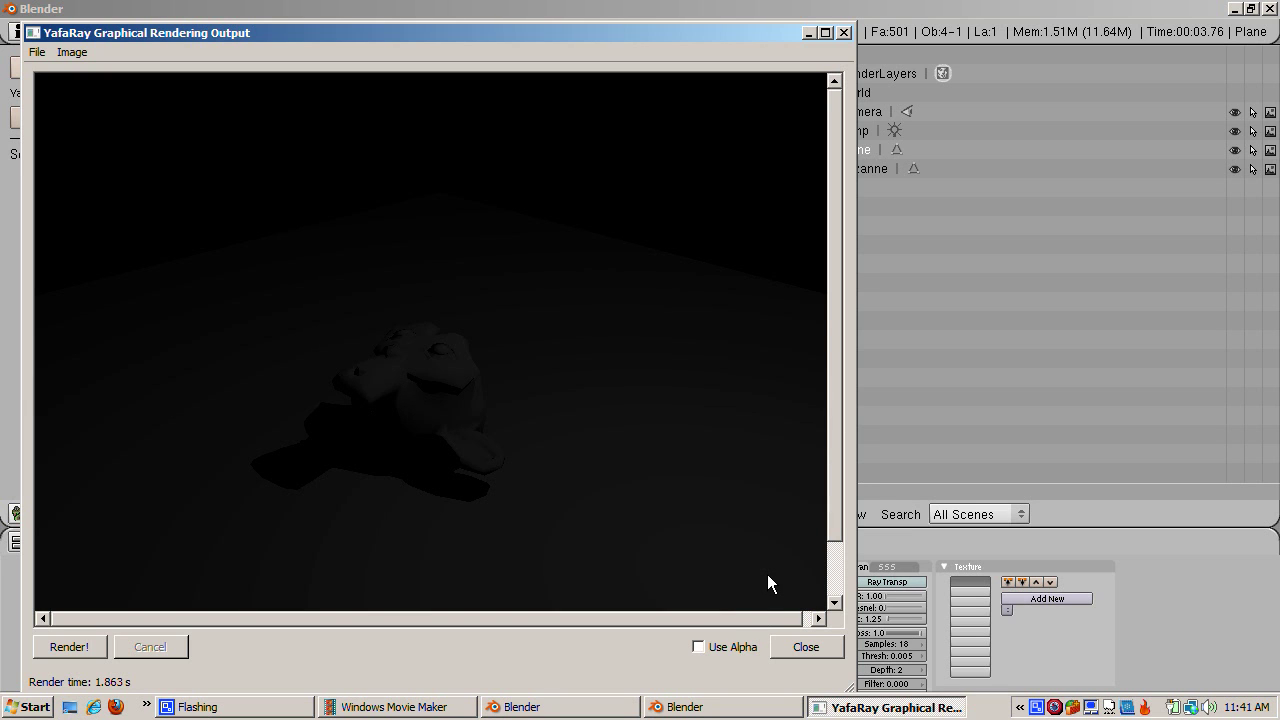
pyautogui.click(802, 647)
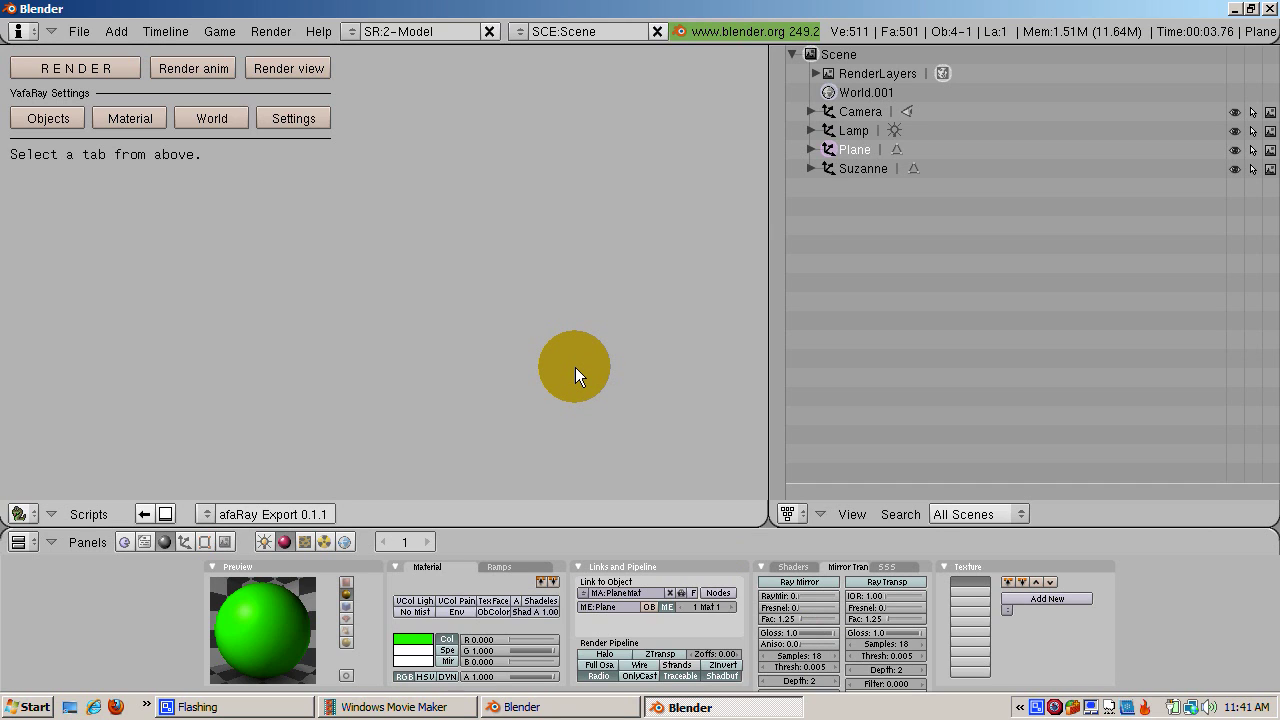
# - Set the YafaRay world's Single Color background to blue with B 1.000 and run a test render
pyautogui.click(213, 119)
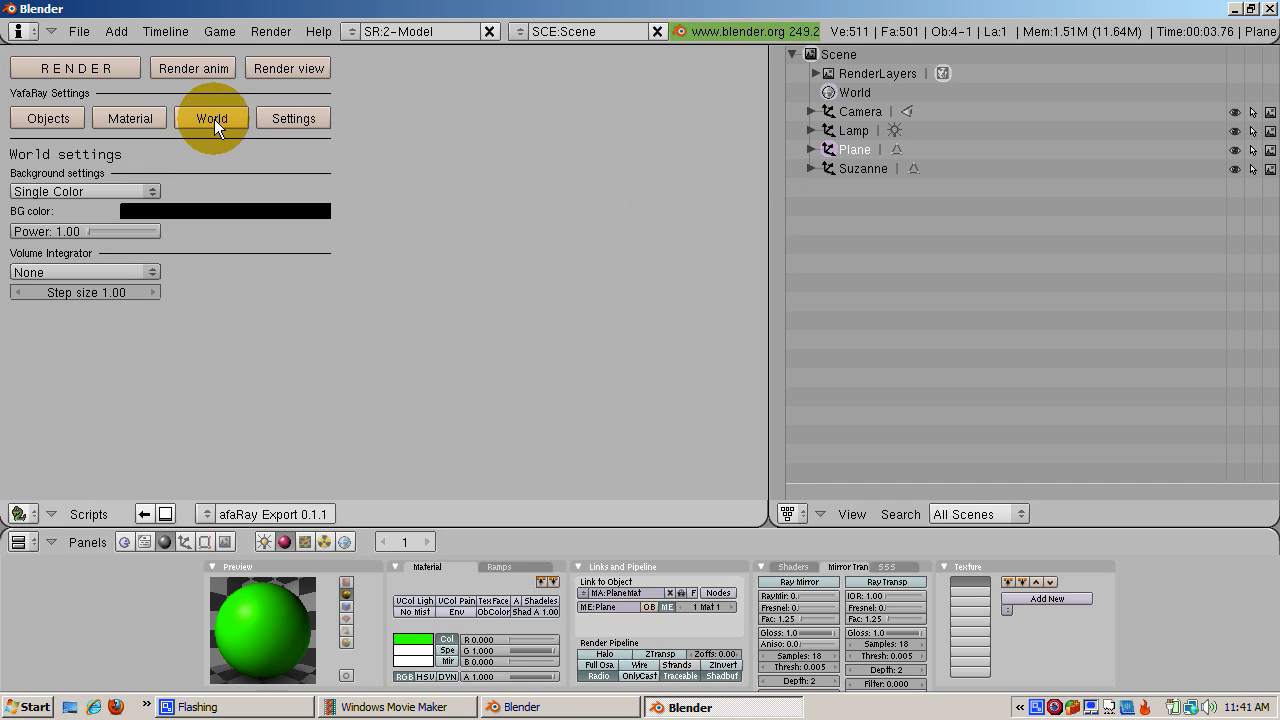
pyautogui.click(120, 193)
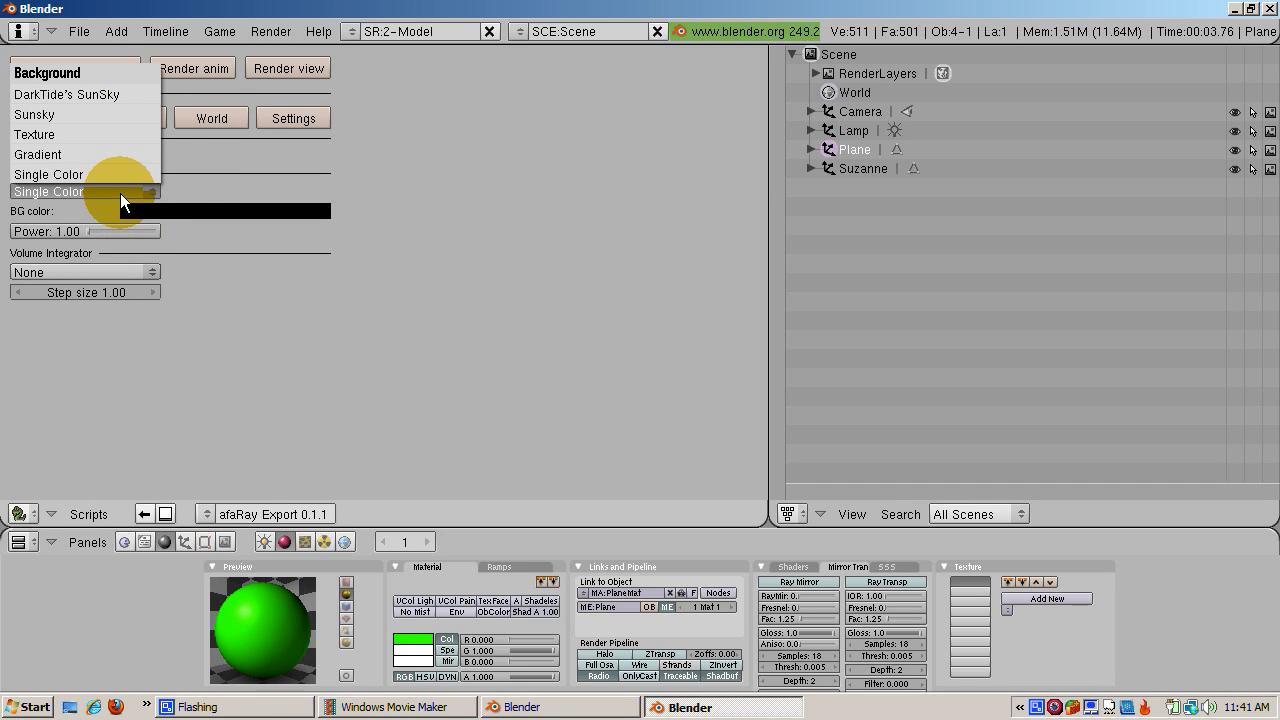
pyautogui.click(124, 192)
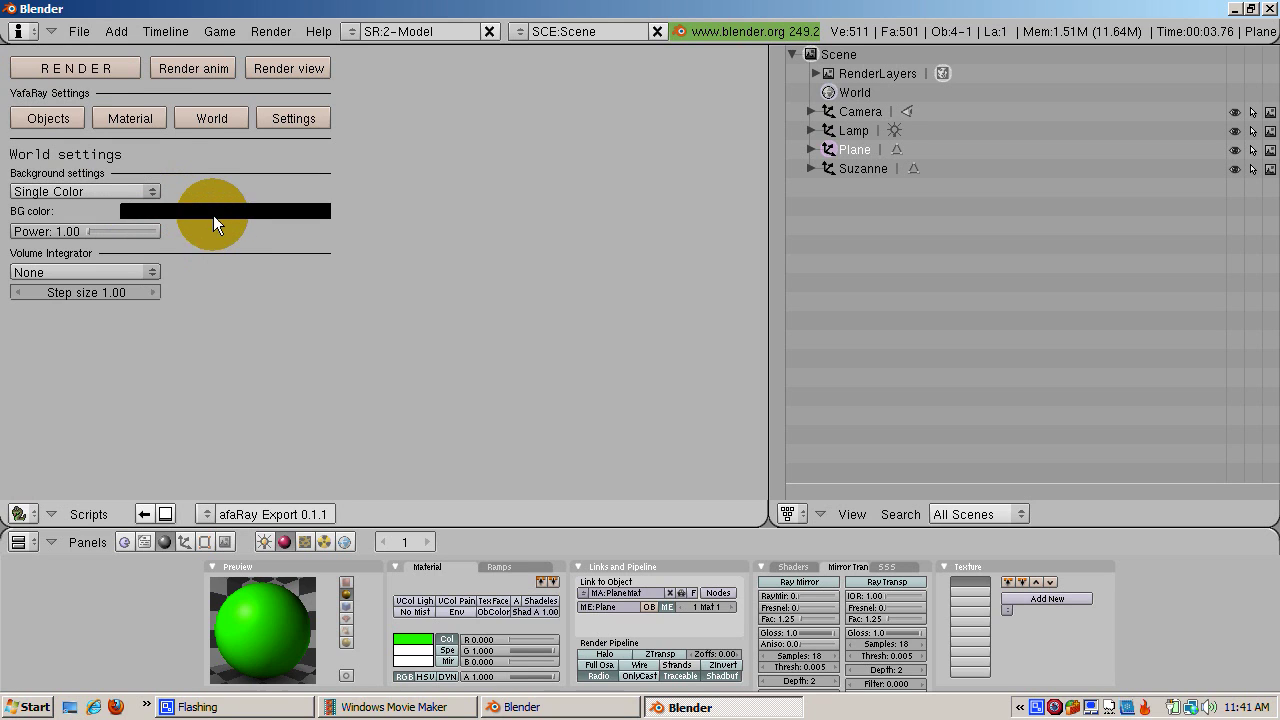
pyautogui.click(212, 211)
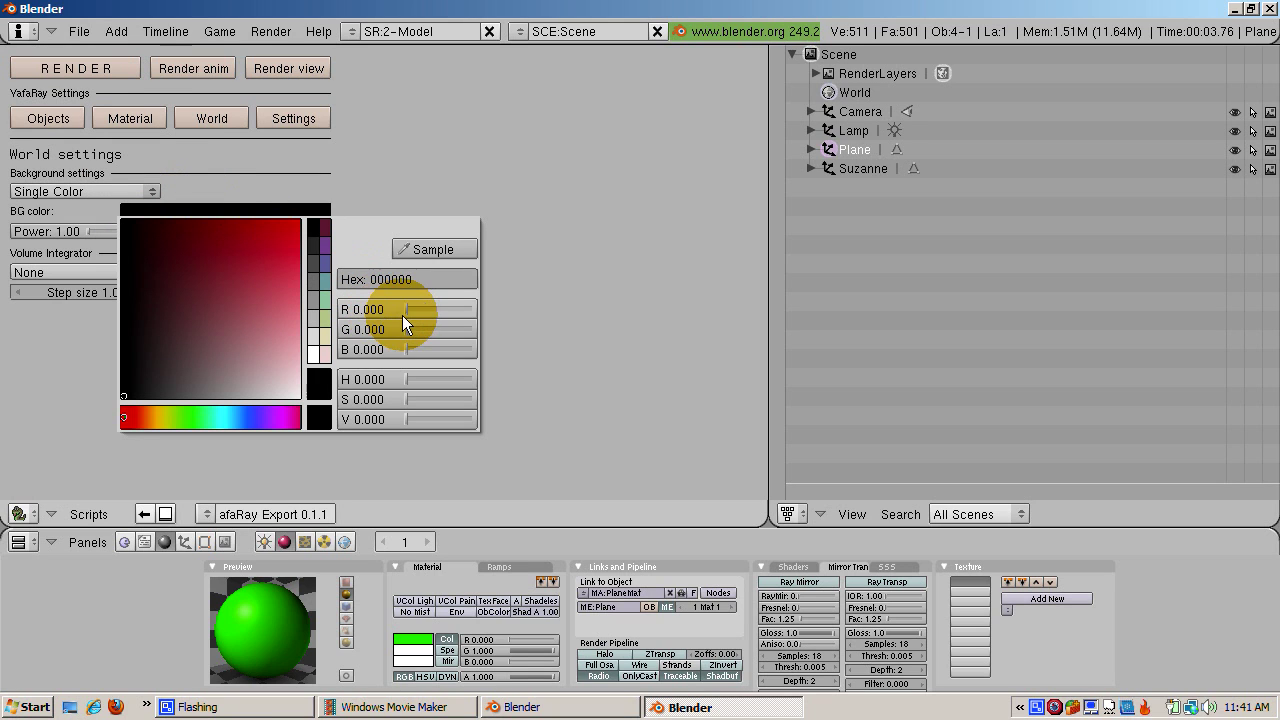
pyautogui.moveTo(405, 349); pyautogui.dragTo(507, 342)
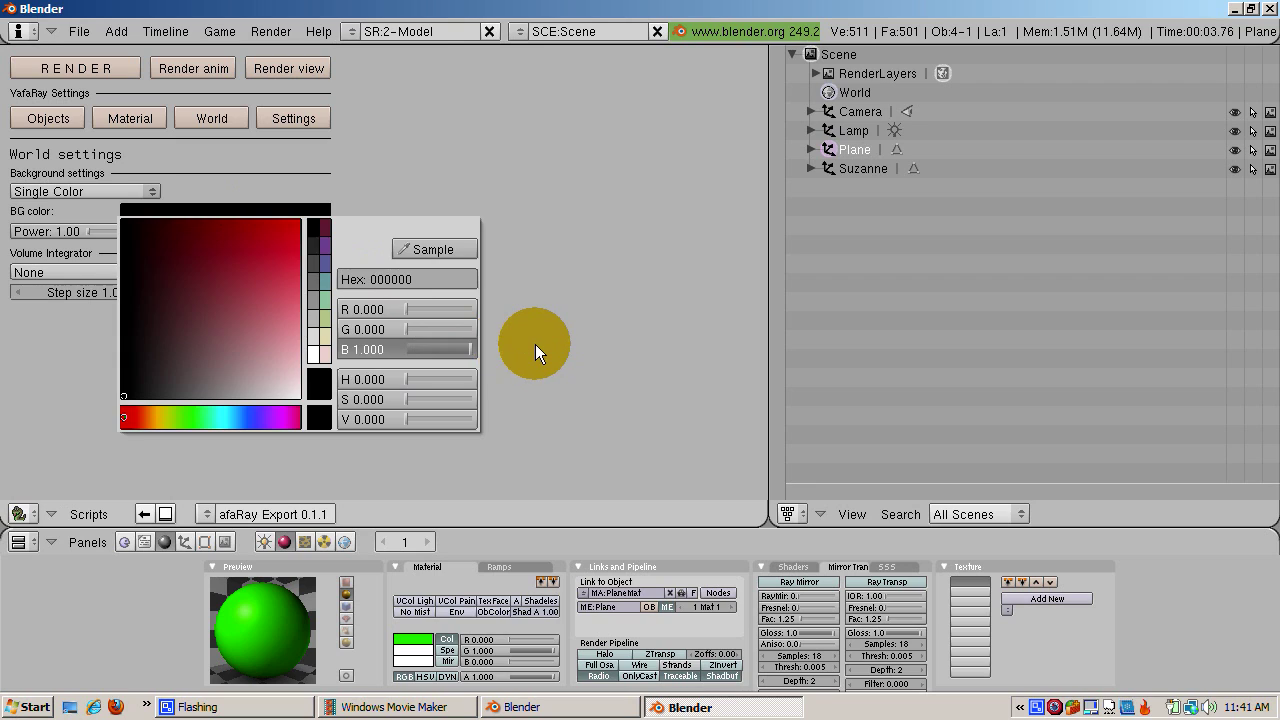
pyautogui.click(112, 68)
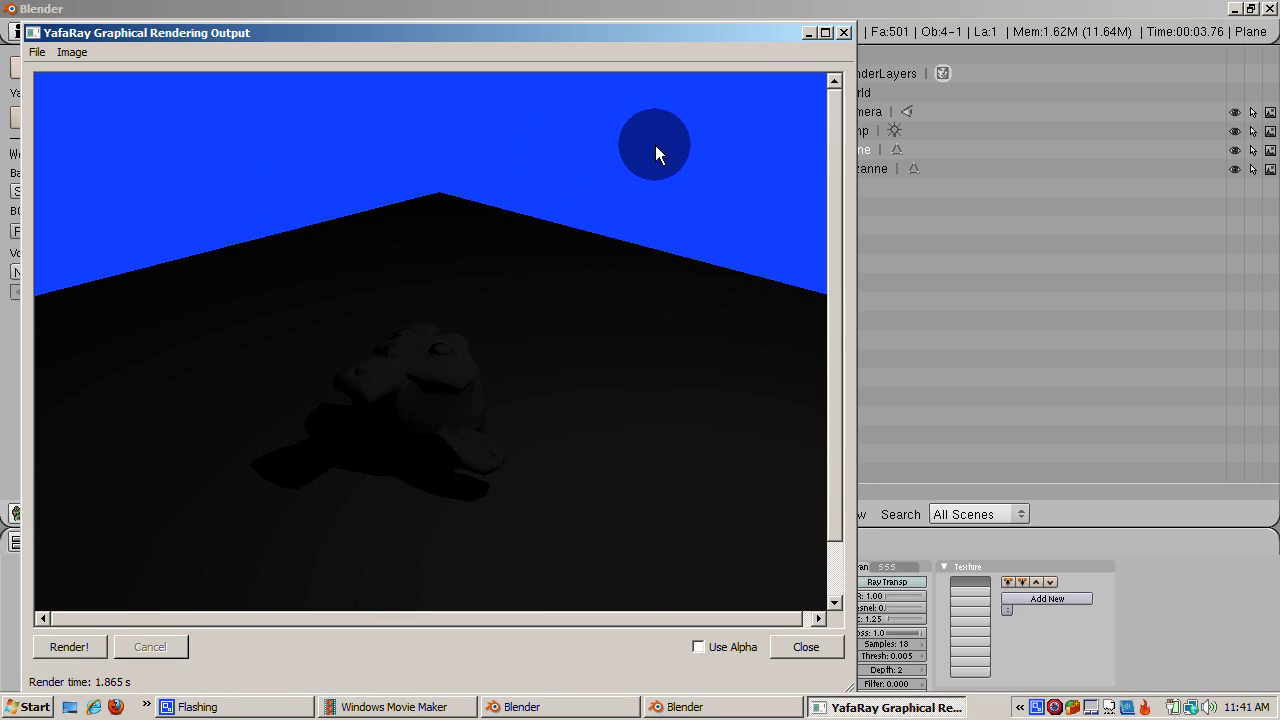
pyautogui.click(841, 38)
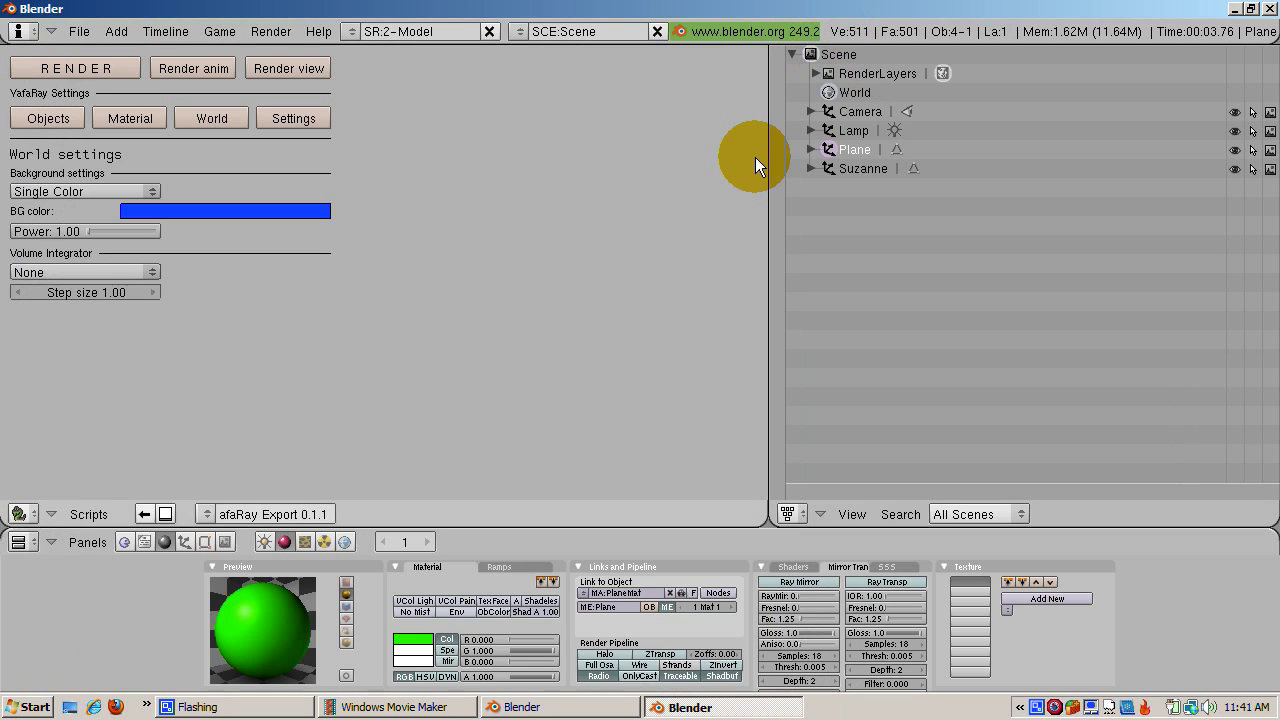
# - Switch the YafaRay world background to Gradient with its default colours and run a test render
pyautogui.click(108, 192)
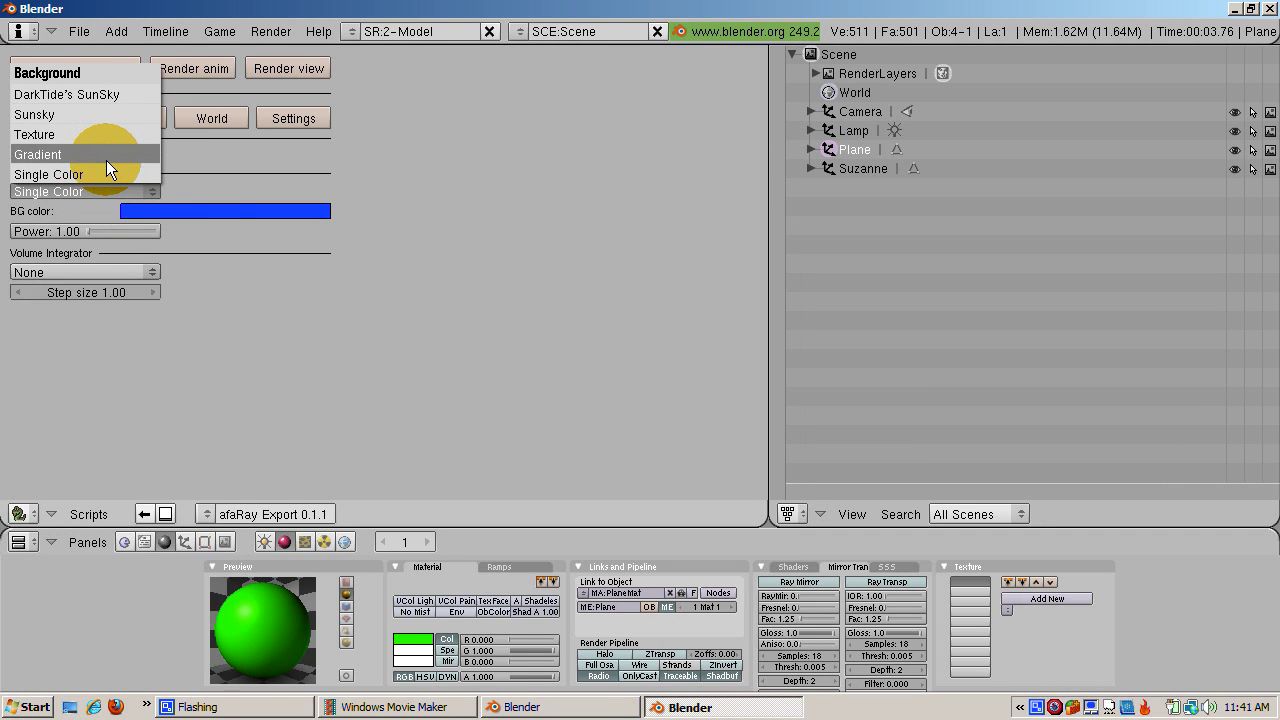
pyautogui.click(108, 157)
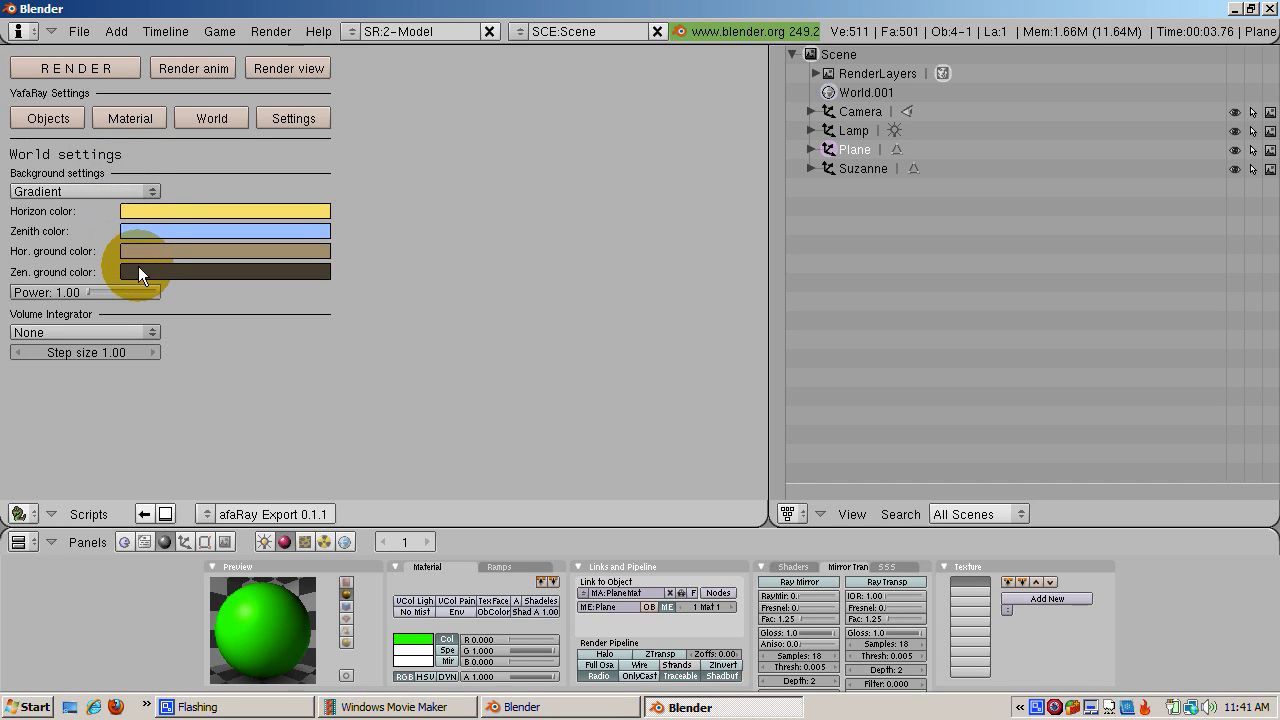
pyautogui.click(46, 67)
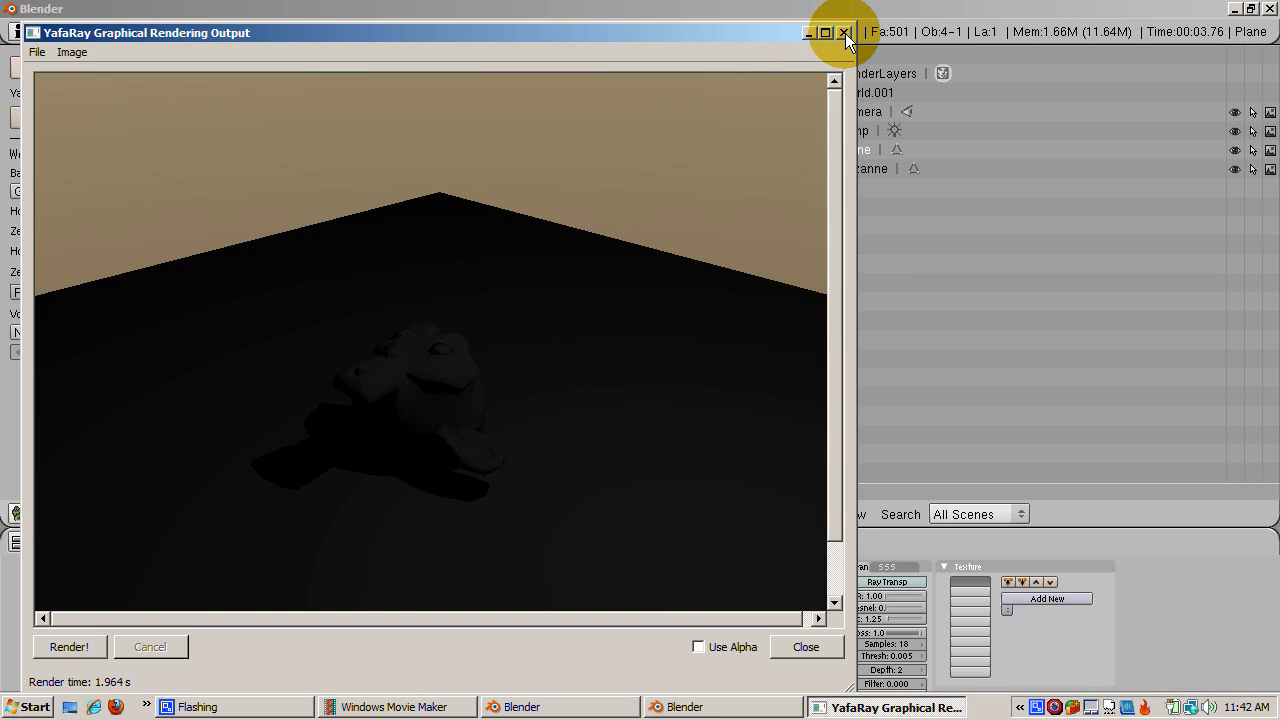
pyautogui.click(844, 33)
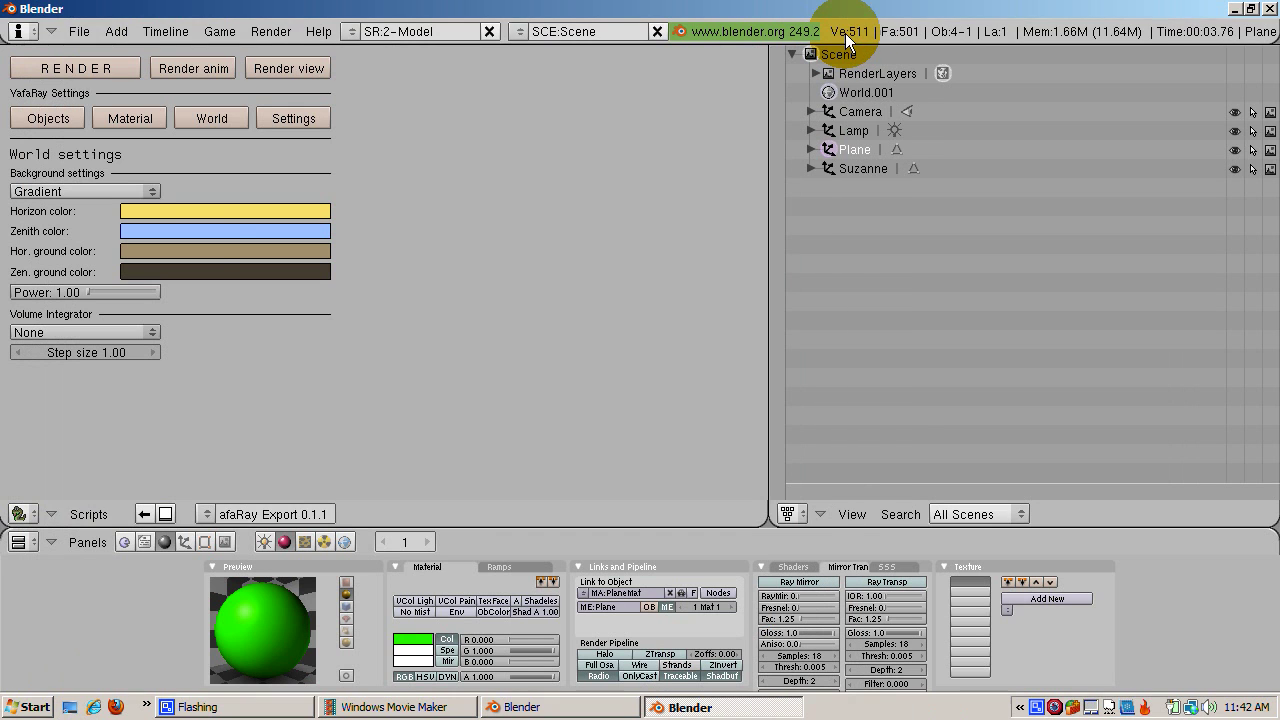
# - Set the YafaRay world background to Sunsky with Add real sun enabled and run a test render
pyautogui.click(98, 192)
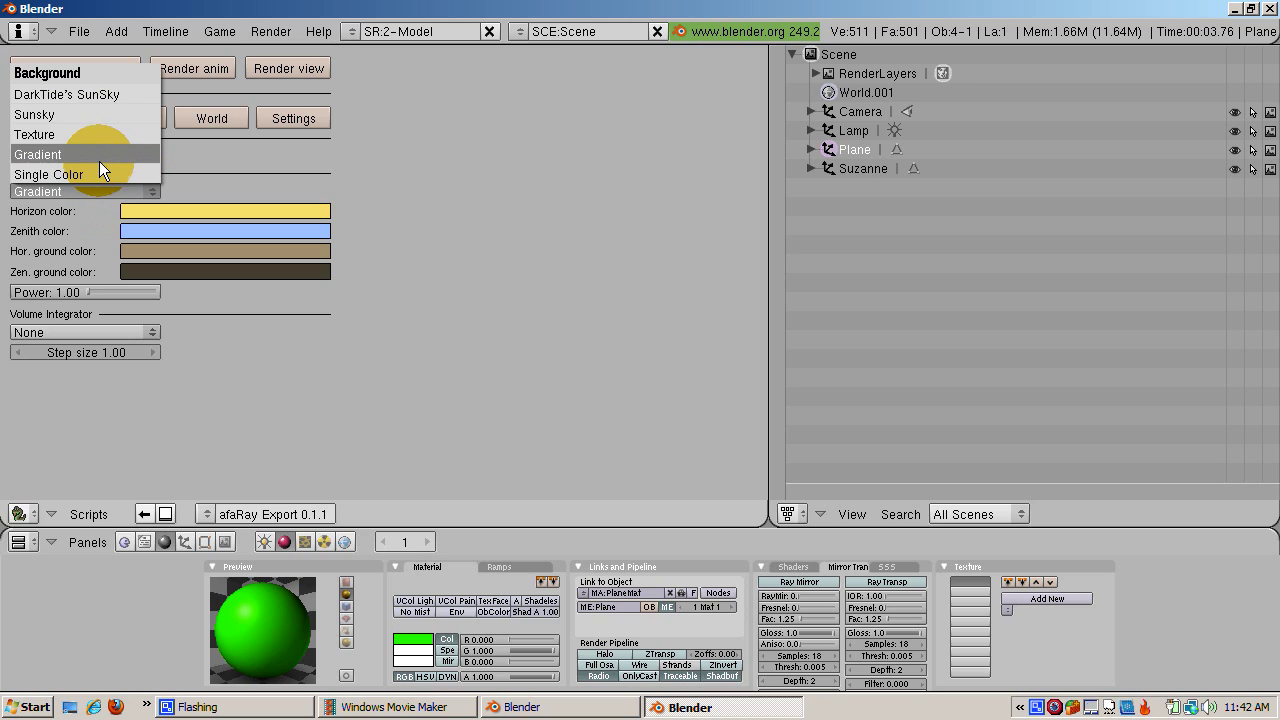
pyautogui.click(97, 116)
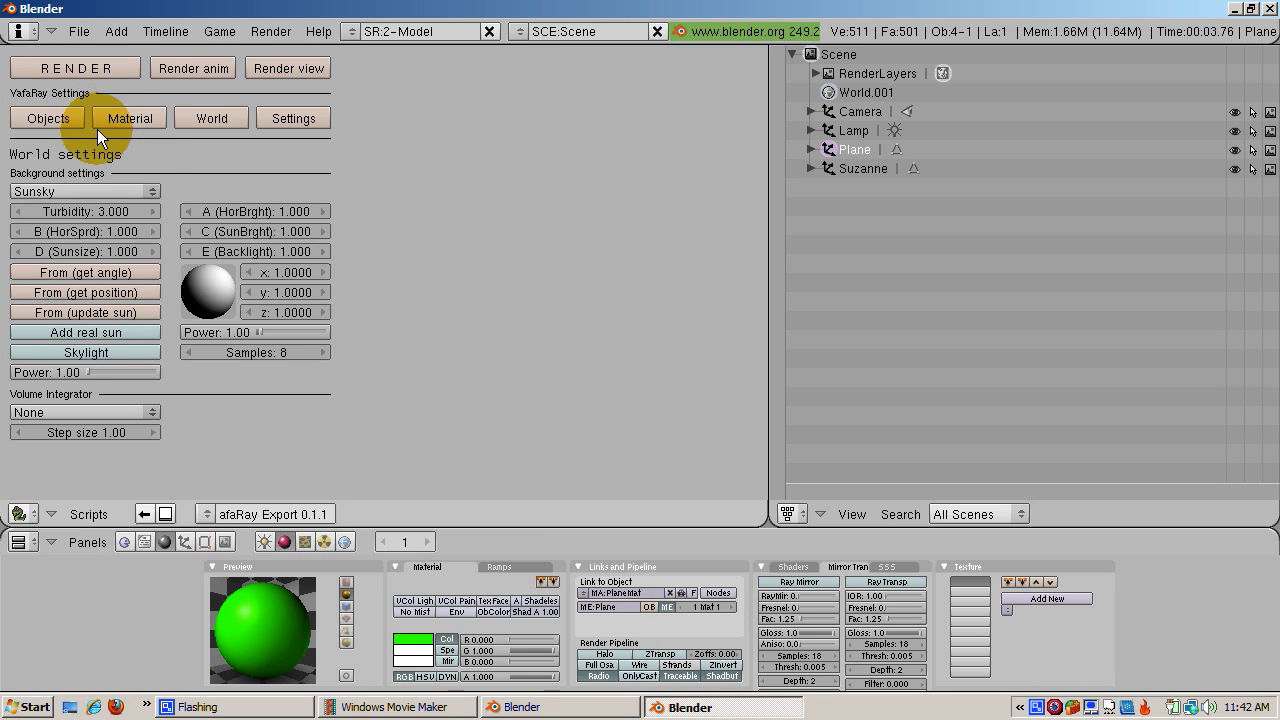
pyautogui.click(70, 336)
pyautogui.click(66, 62)
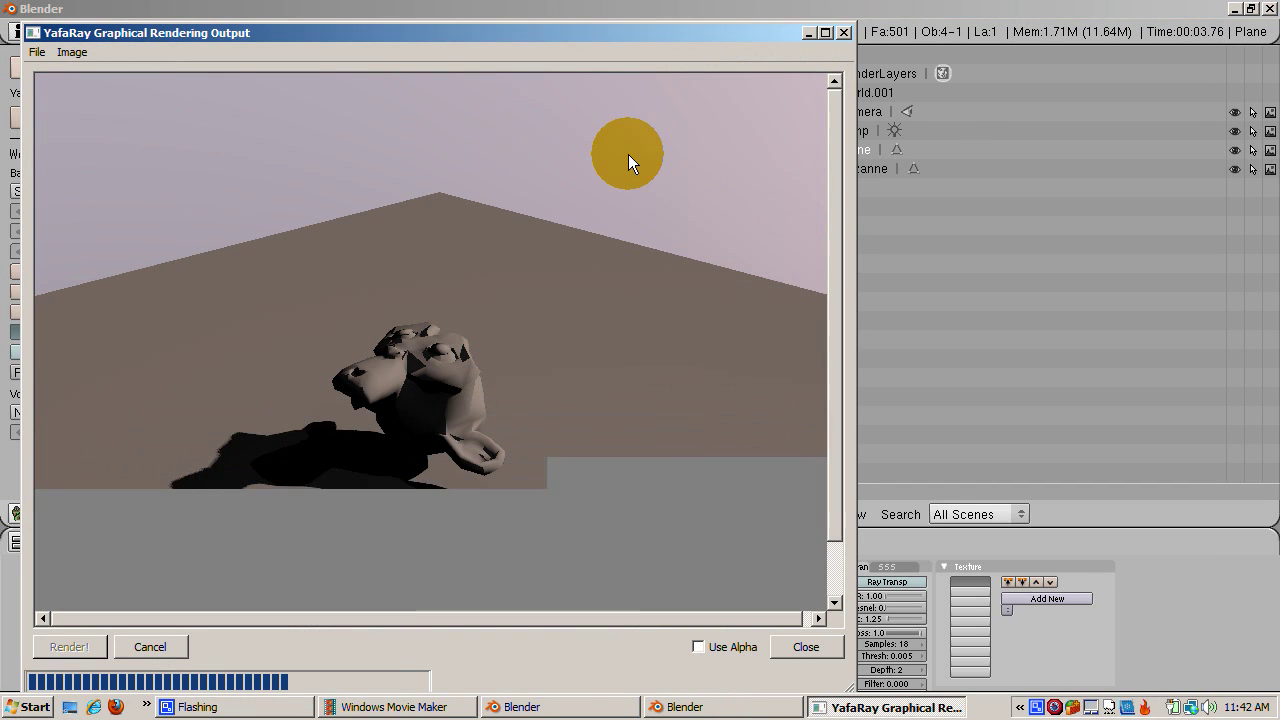
pyautogui.click(843, 32)
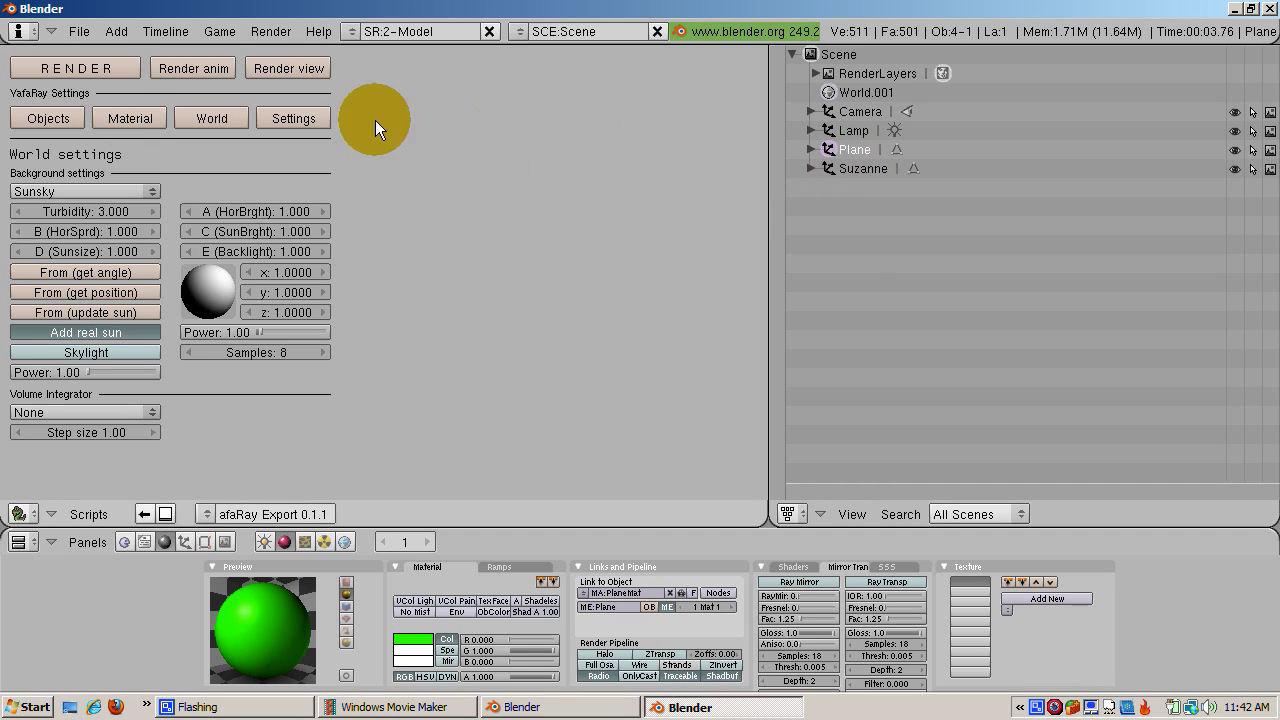
# - Make the YafaRay material settings always show the active object, set PlaneMat's colour to R 0.000, G 1.000, B 0.000, and test-render
pyautogui.click(130, 118)
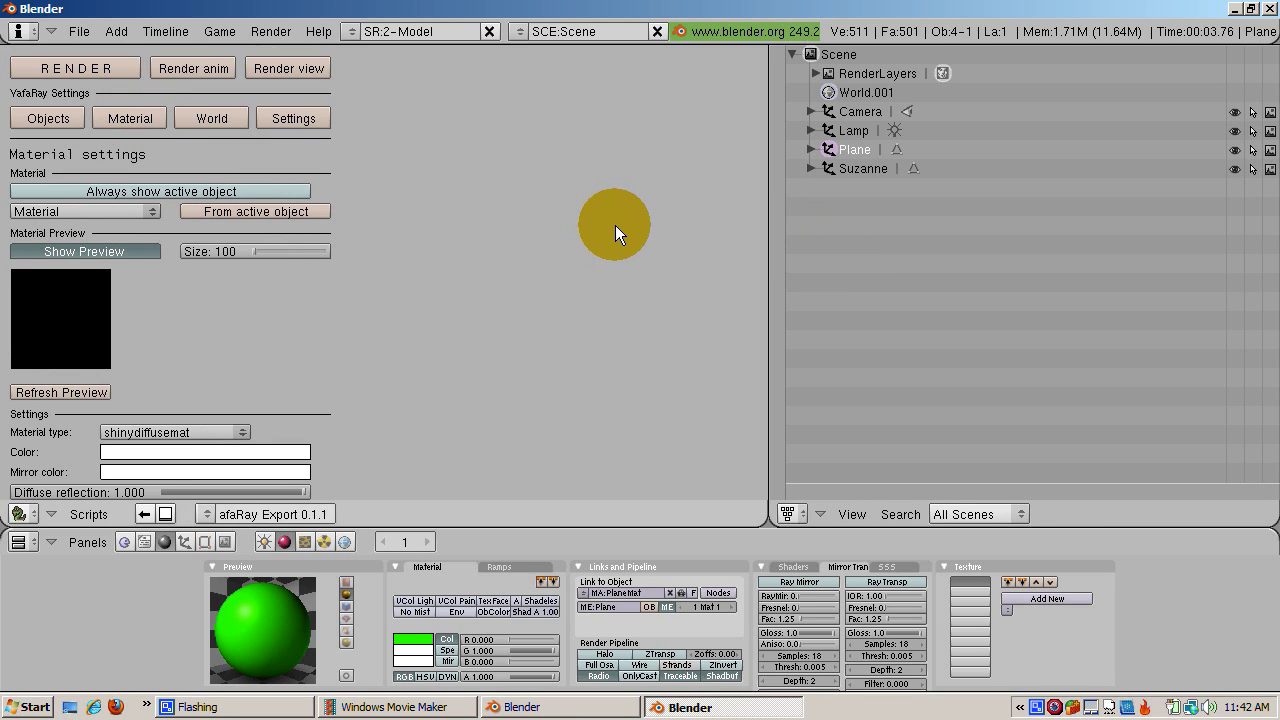
pyautogui.click(109, 192)
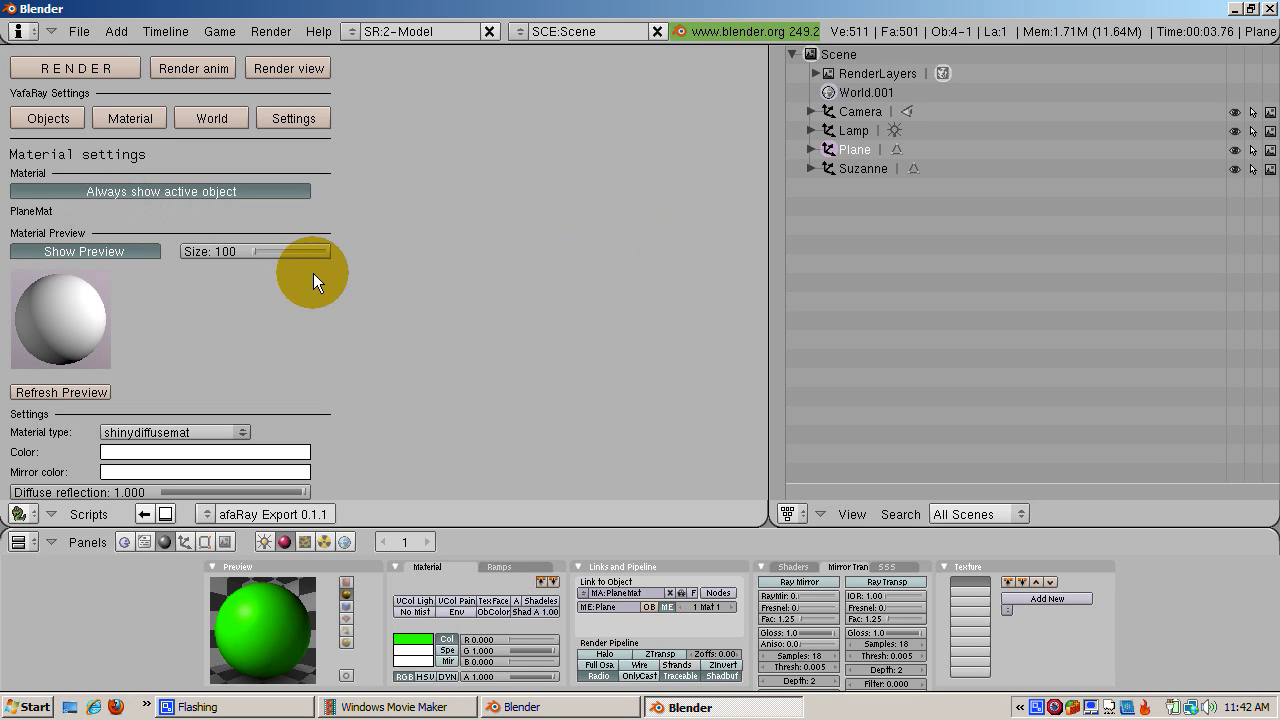
pyautogui.click(214, 452)
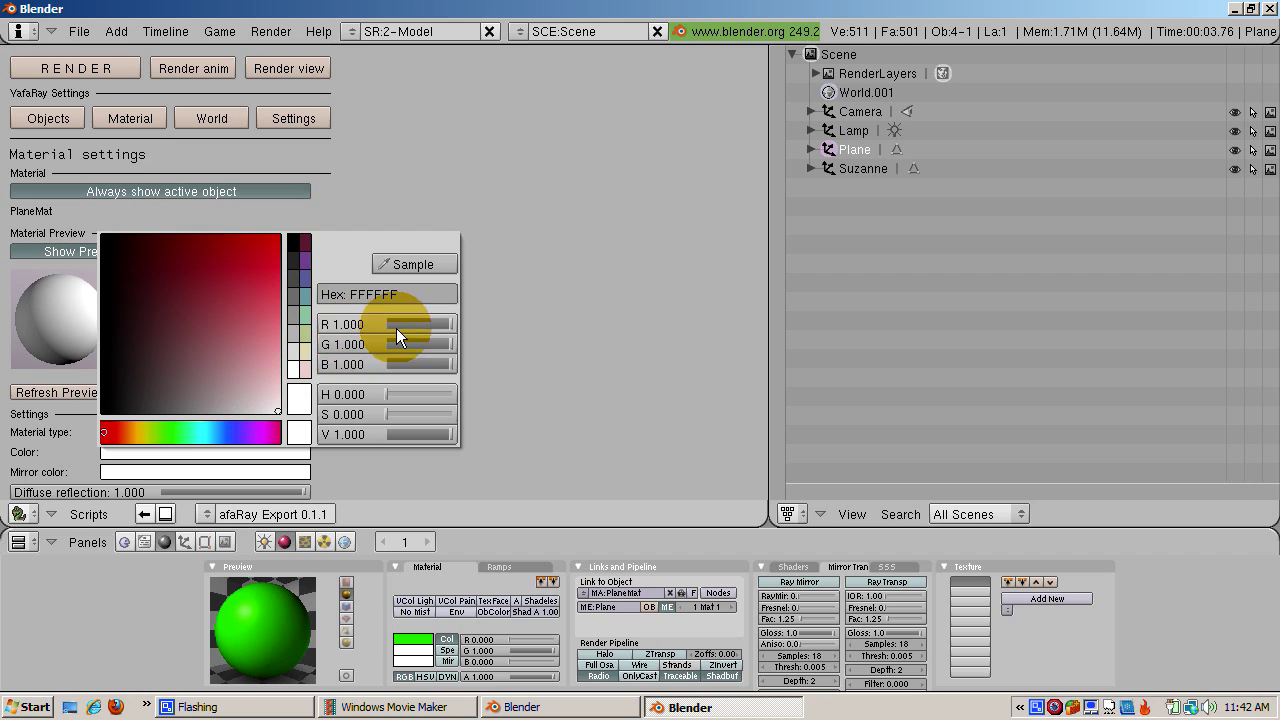
pyautogui.moveTo(453, 320); pyautogui.dragTo(342, 325)
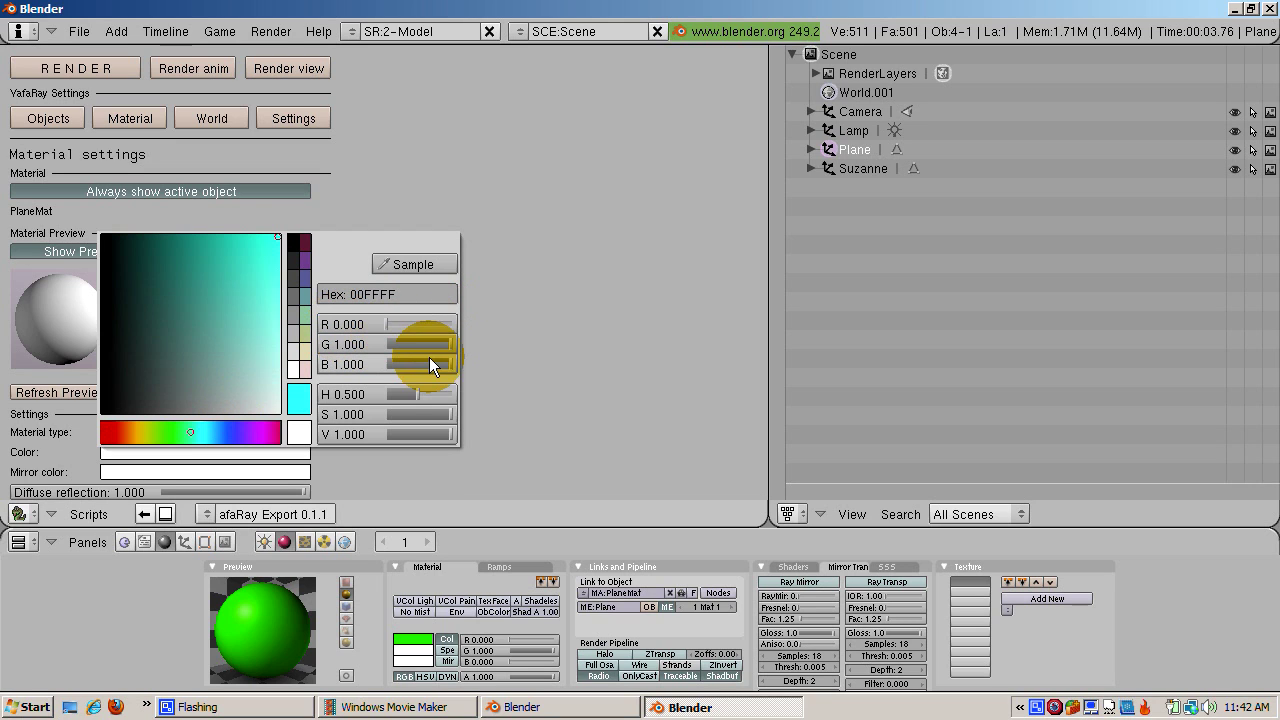
pyautogui.moveTo(445, 363); pyautogui.dragTo(376, 362)
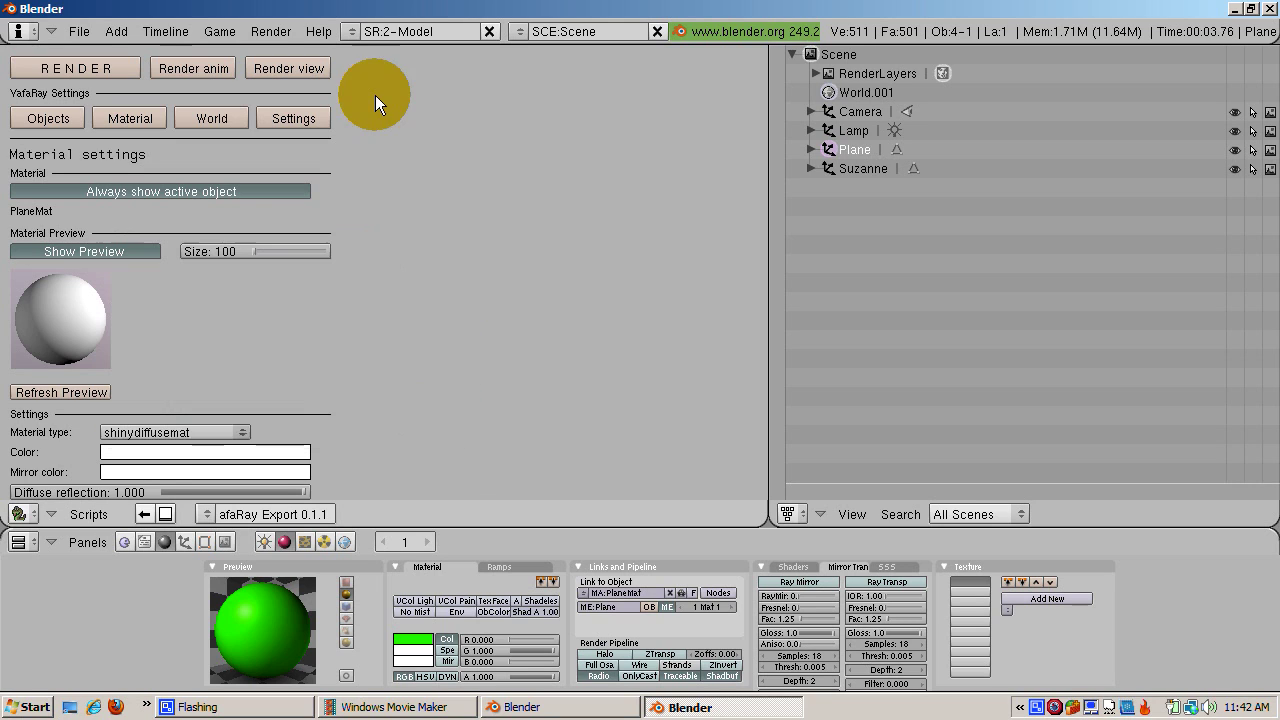
pyautogui.click(107, 70)
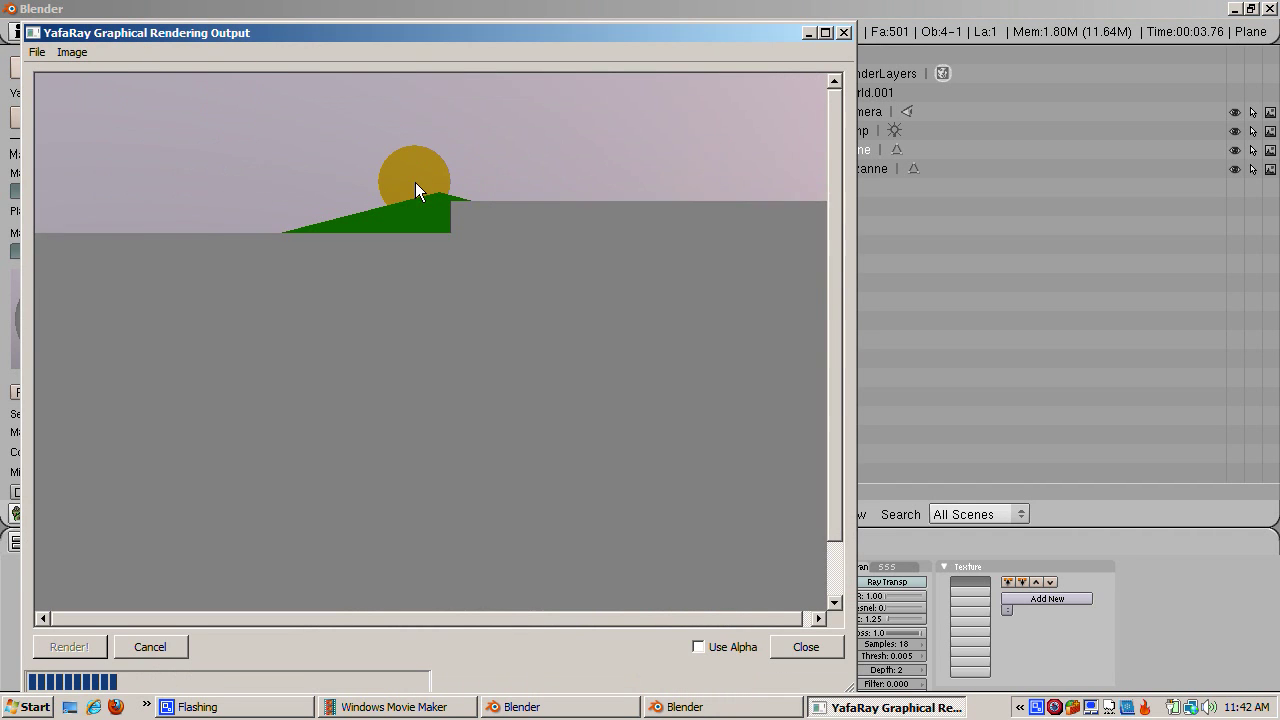
pyautogui.click(843, 32)
# - With Suzanne active, set MonkeyMat's YafaRay colour to R 1.000, G 0.000, B 0.000 and run a test render
pyautogui.click(205, 452)
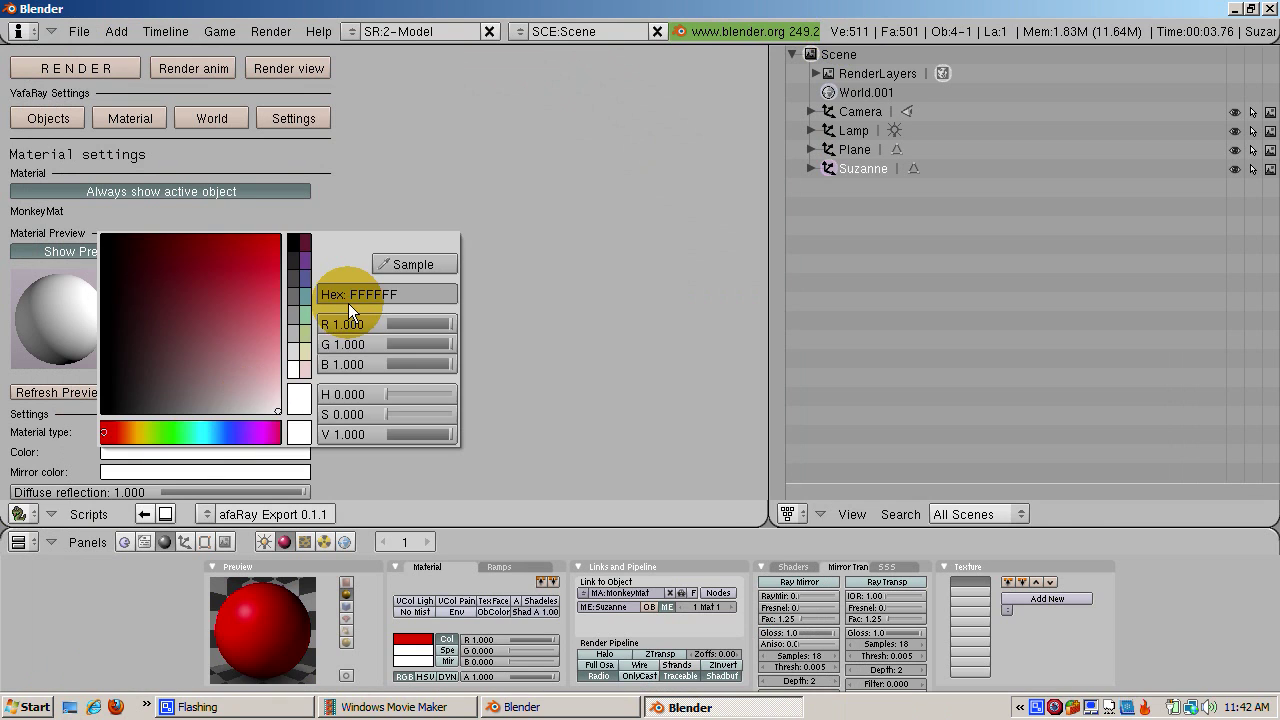
pyautogui.moveTo(448, 342); pyautogui.dragTo(351, 369)
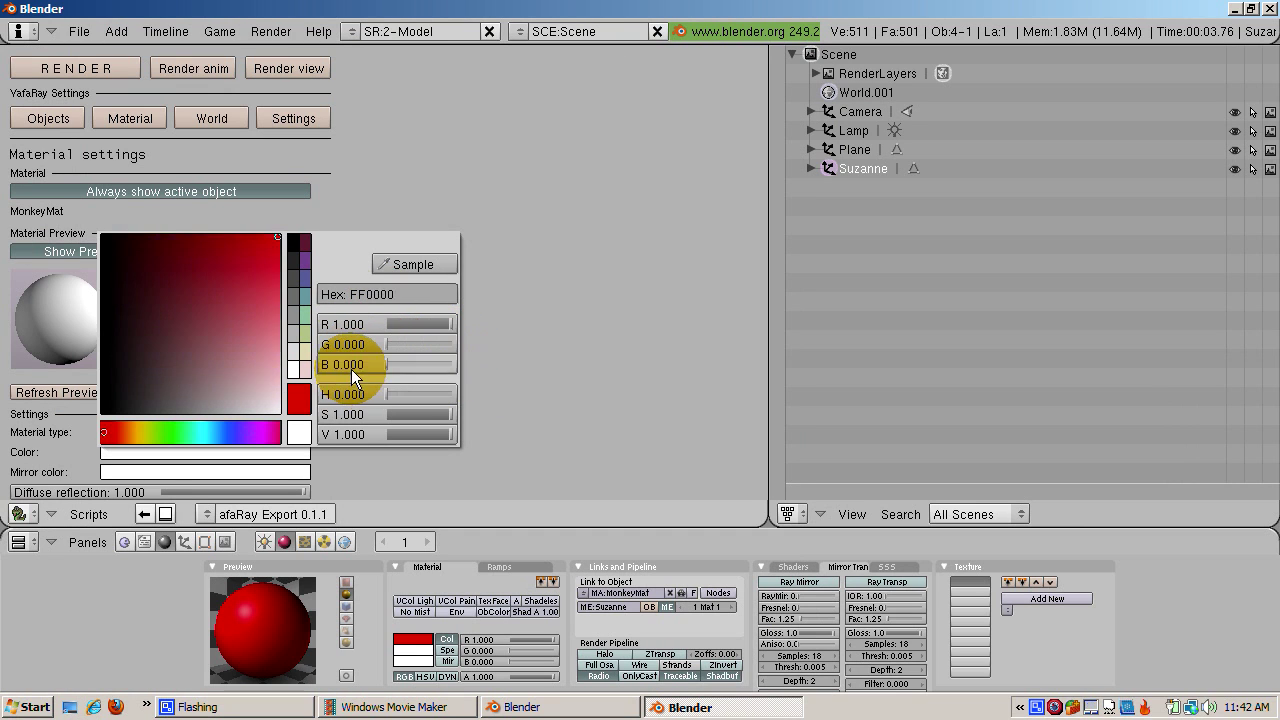
pyautogui.click(84, 66)
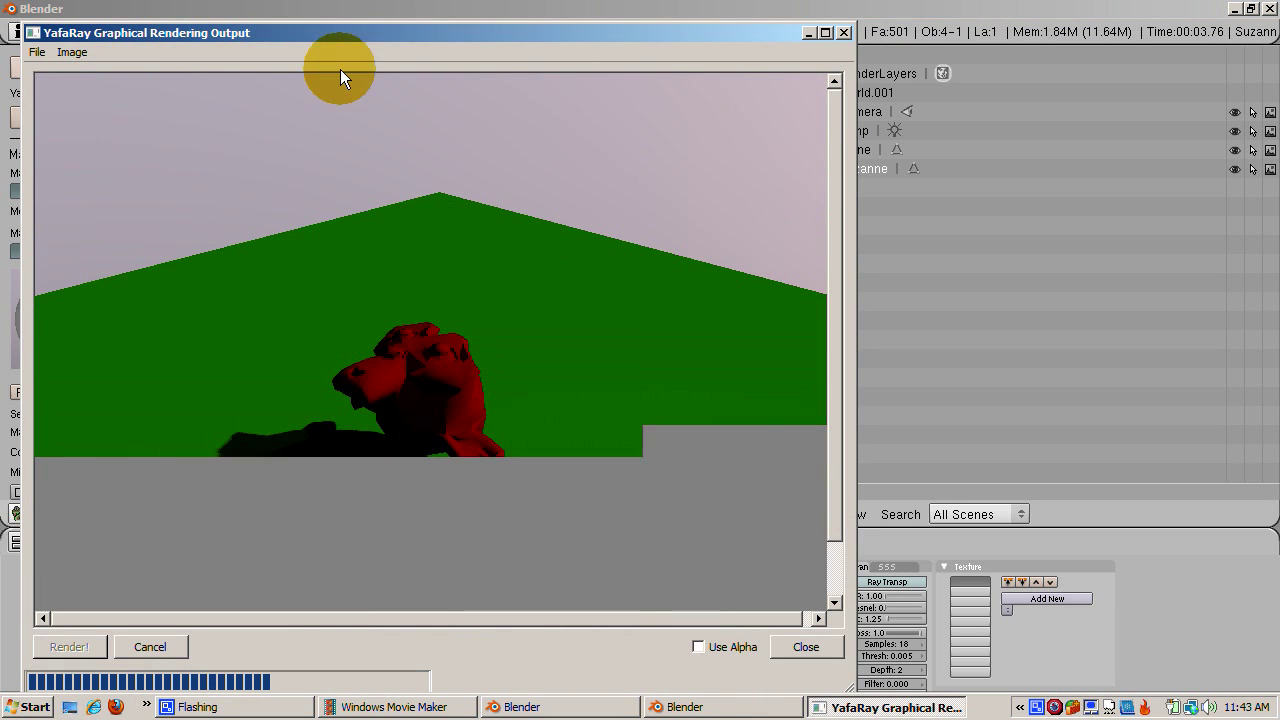
pyautogui.click(843, 32)
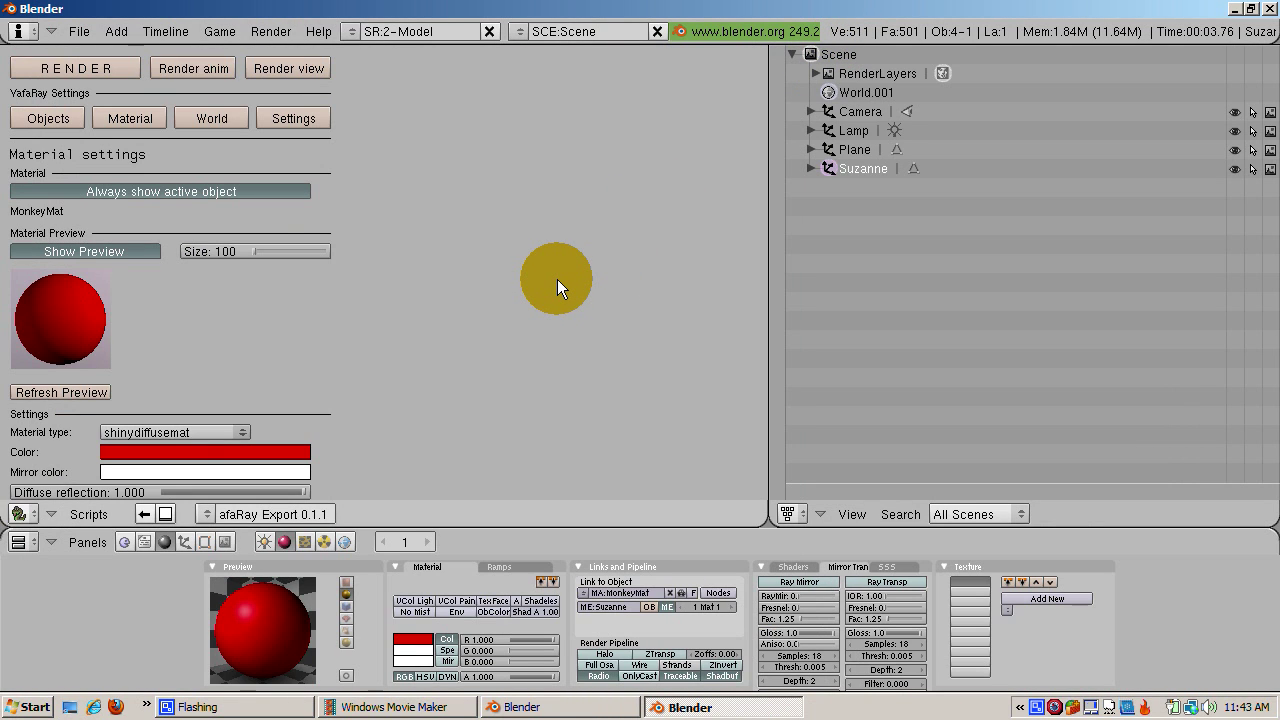
# - Change MonkeyMat's material type to coated_glossy and set its diffuse colour to red
pyautogui.click(198, 431)
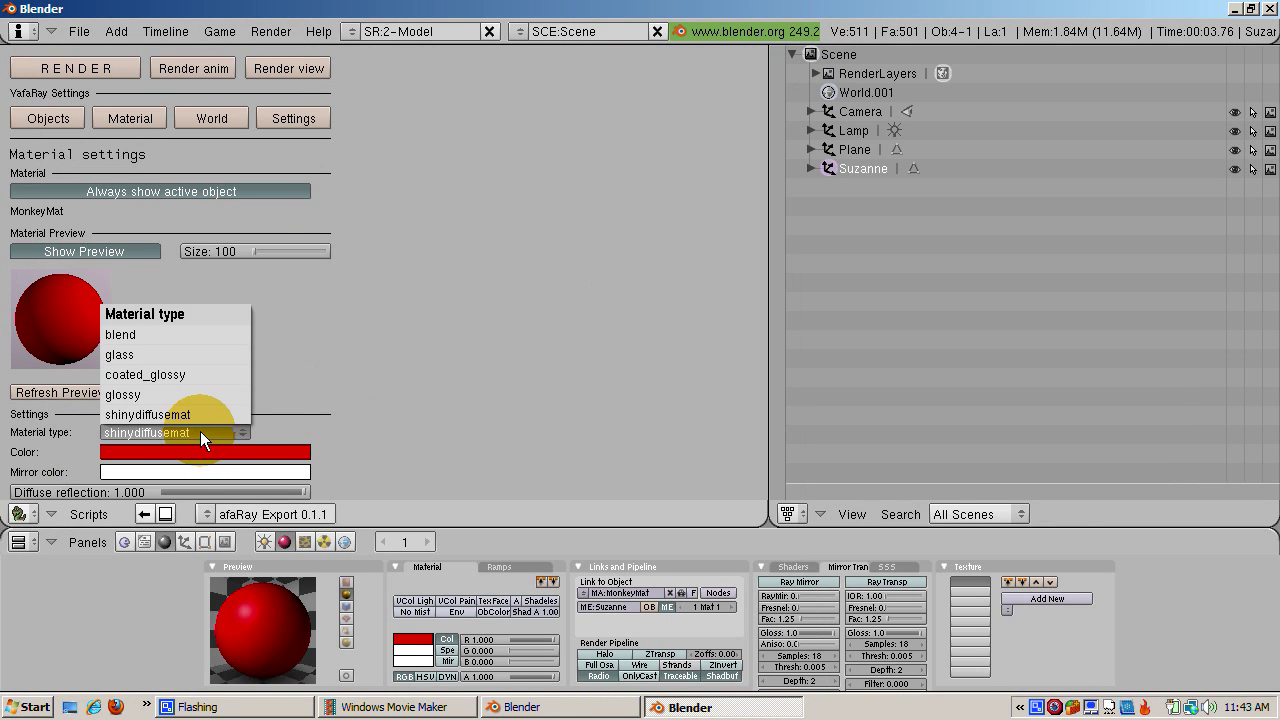
pyautogui.click(200, 374)
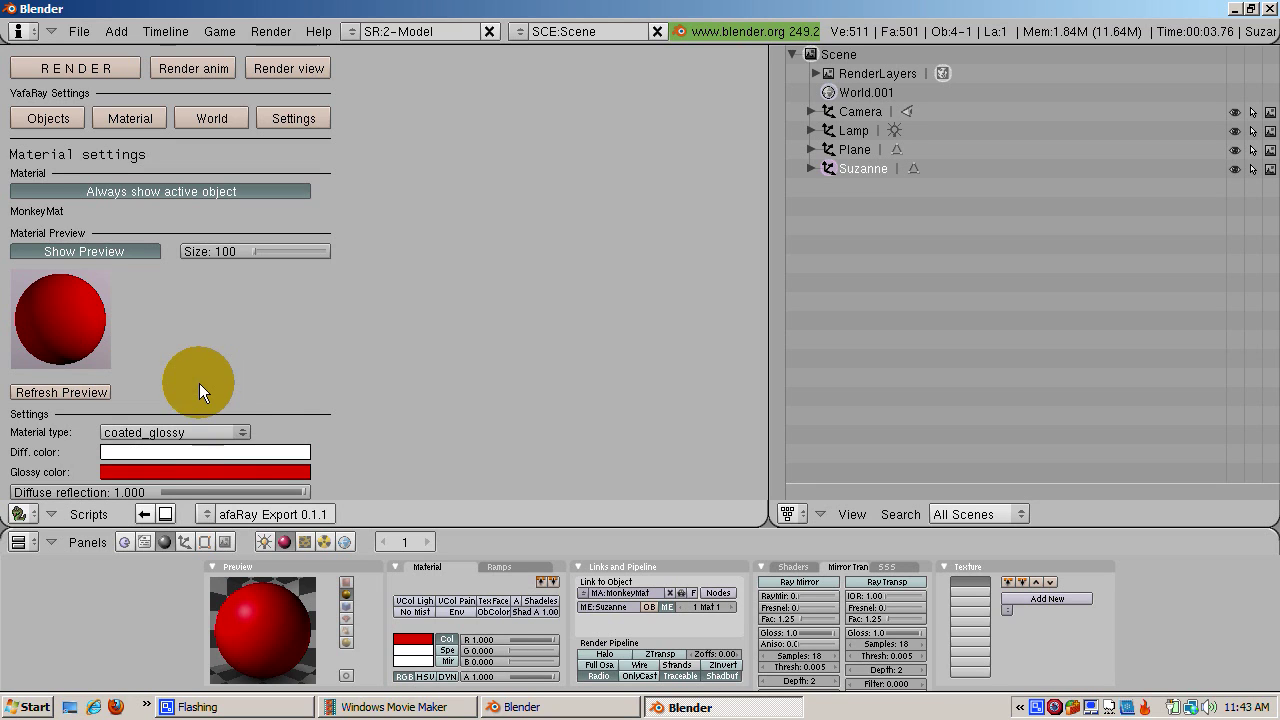
pyautogui.click(199, 452)
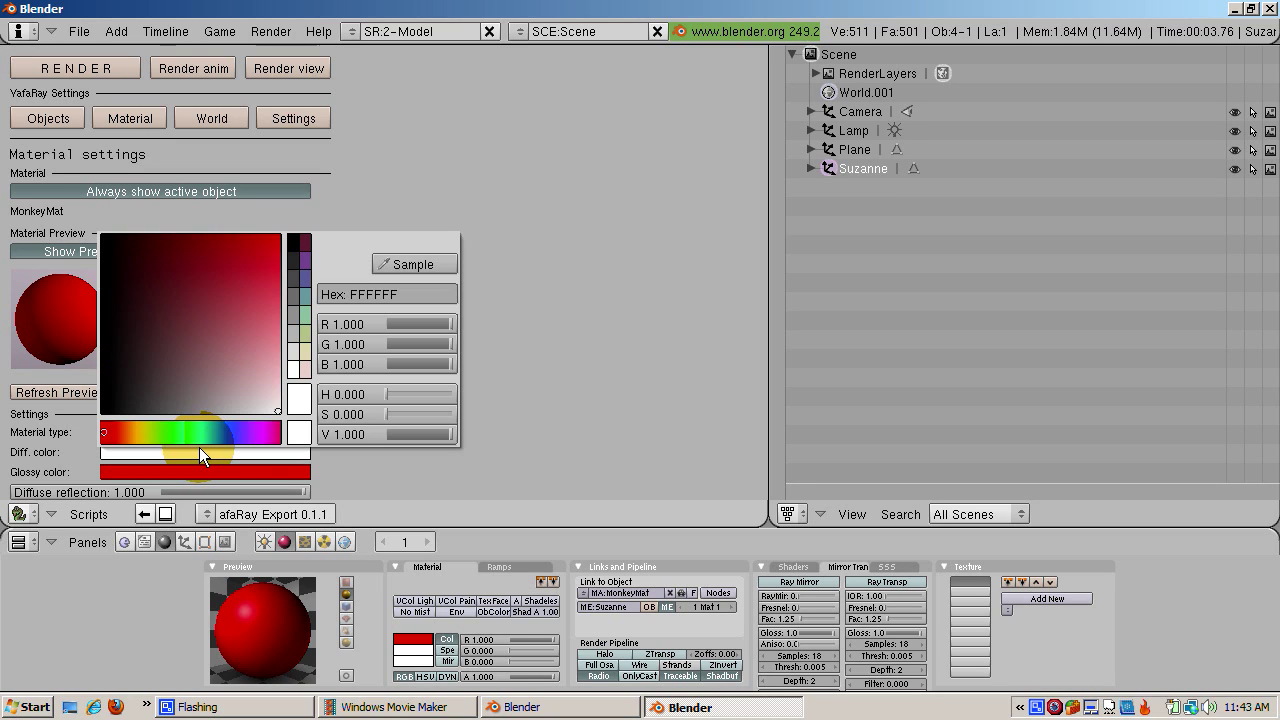
pyautogui.click(301, 243)
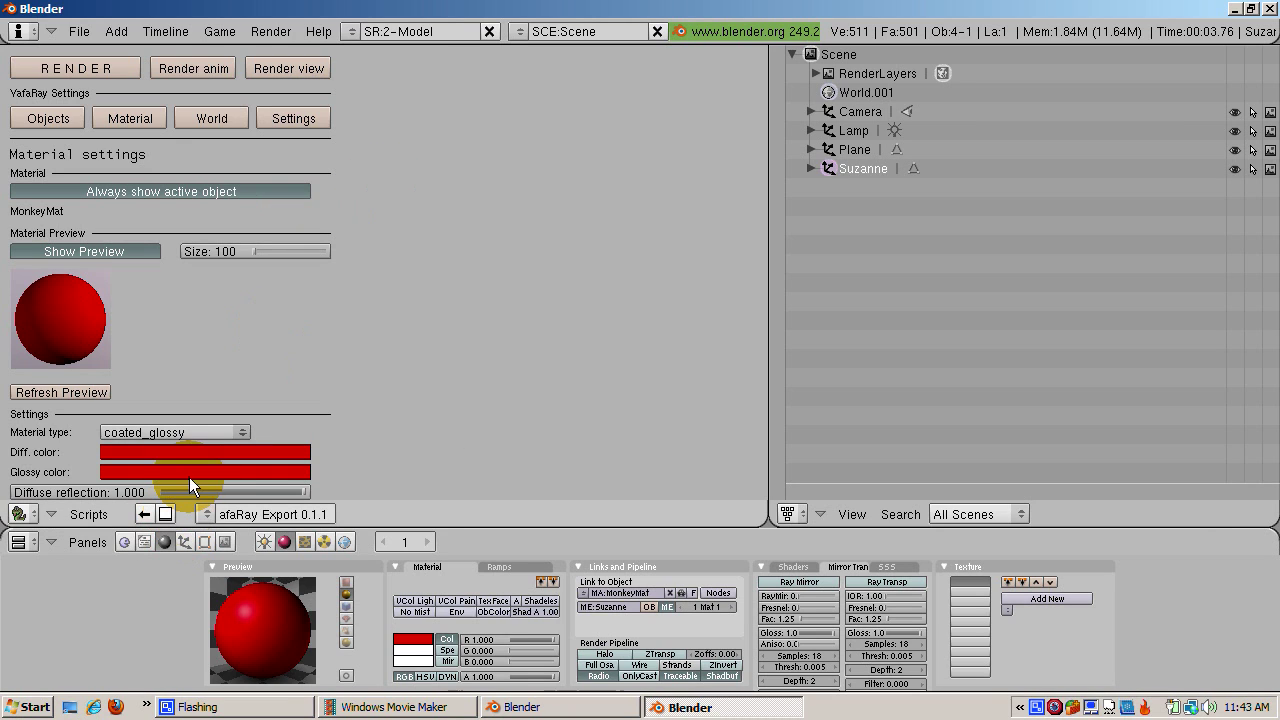
# - Change MonkeyMat's glossy colour to golden yellow by raising its green component, and run a test render
pyautogui.click(191, 473)
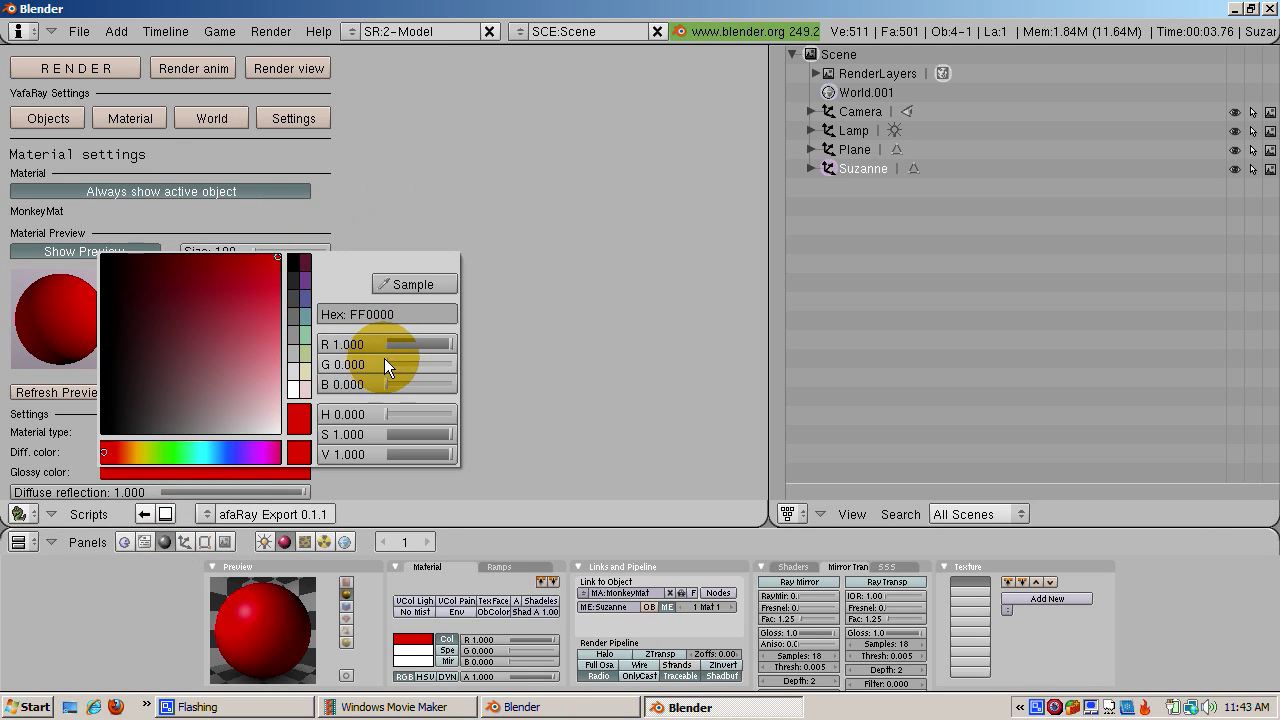
pyautogui.moveTo(384, 358); pyautogui.dragTo(492, 329)
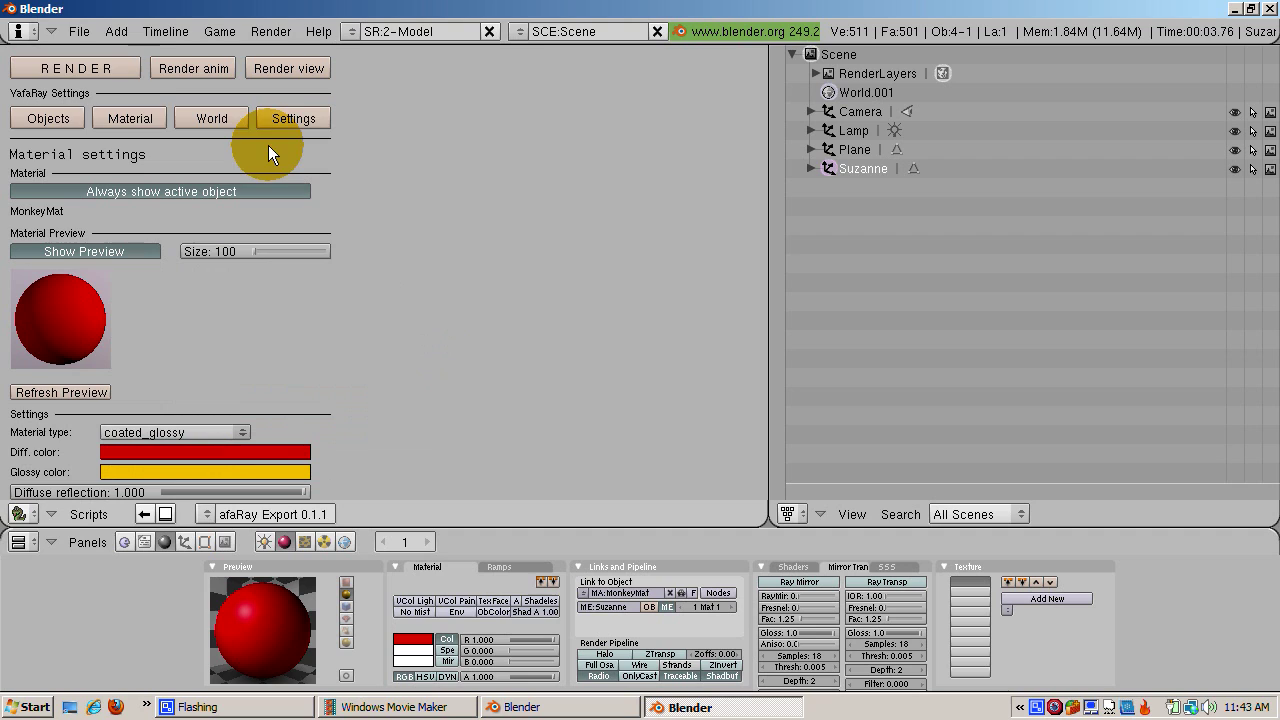
pyautogui.click(124, 66)
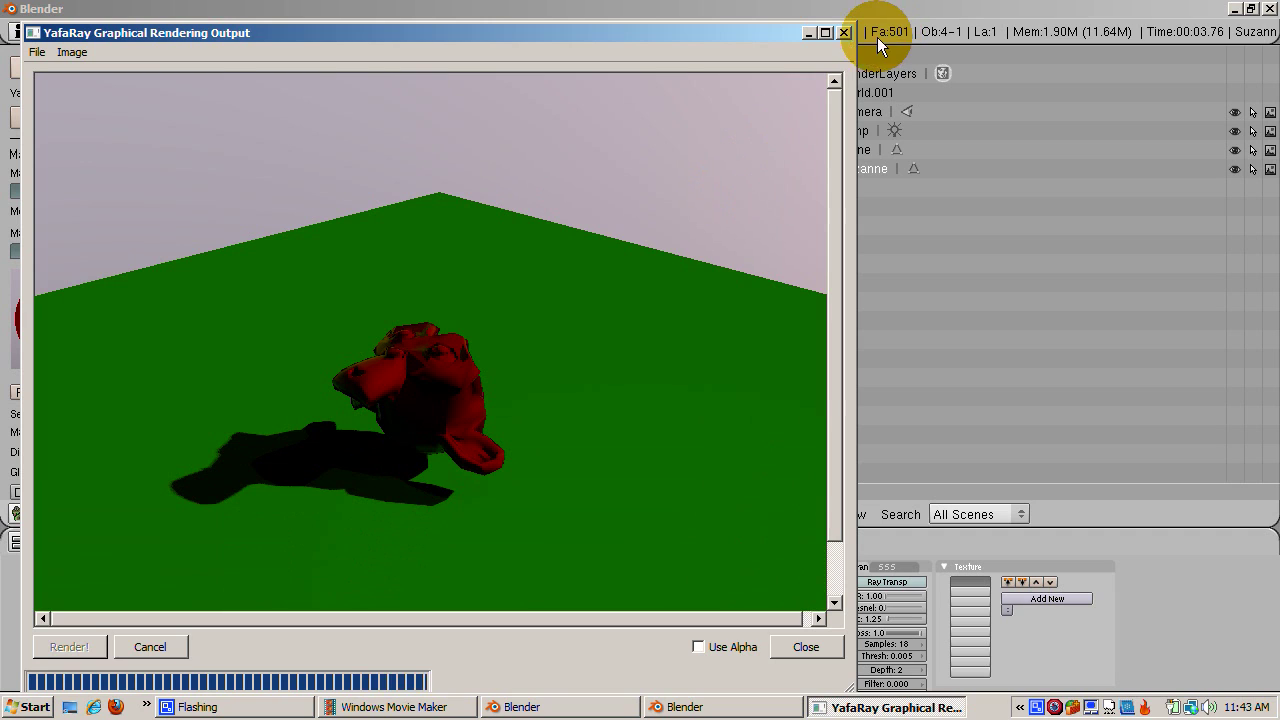
pyautogui.click(845, 32)
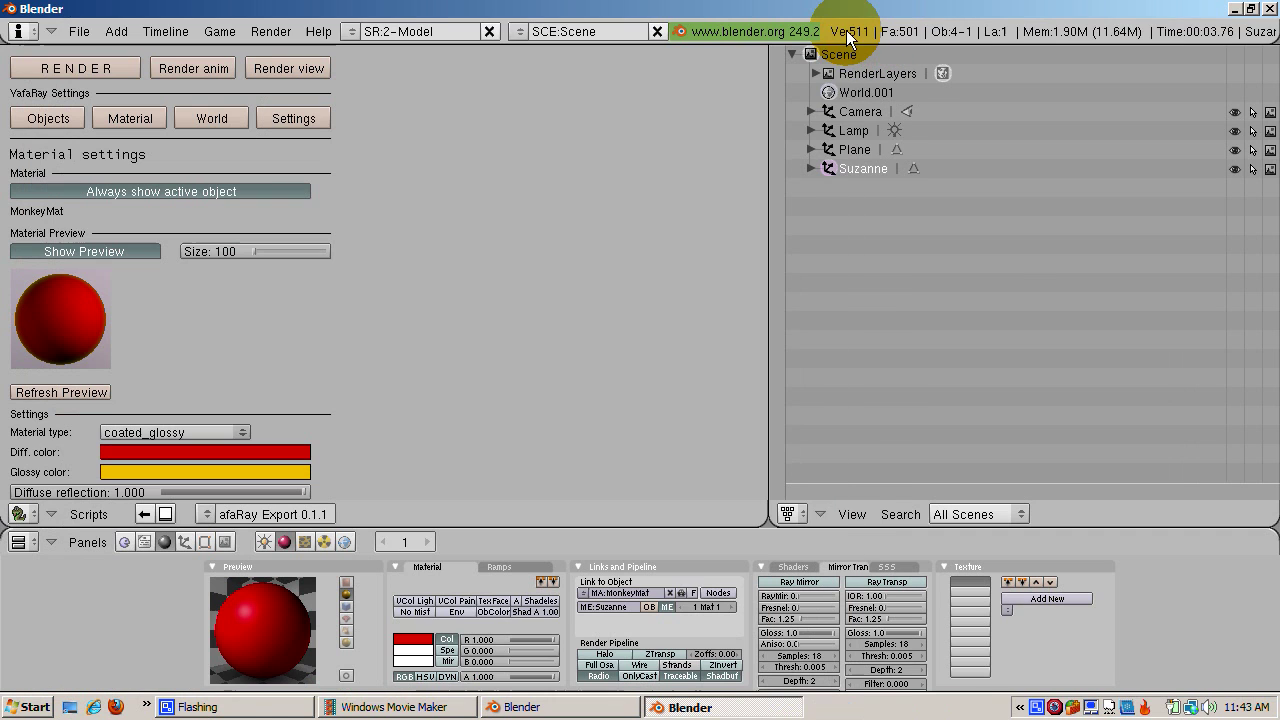
# - For the Camera object, change the YafaRay camera type to angular and run a test render
pyautogui.click(844, 114)
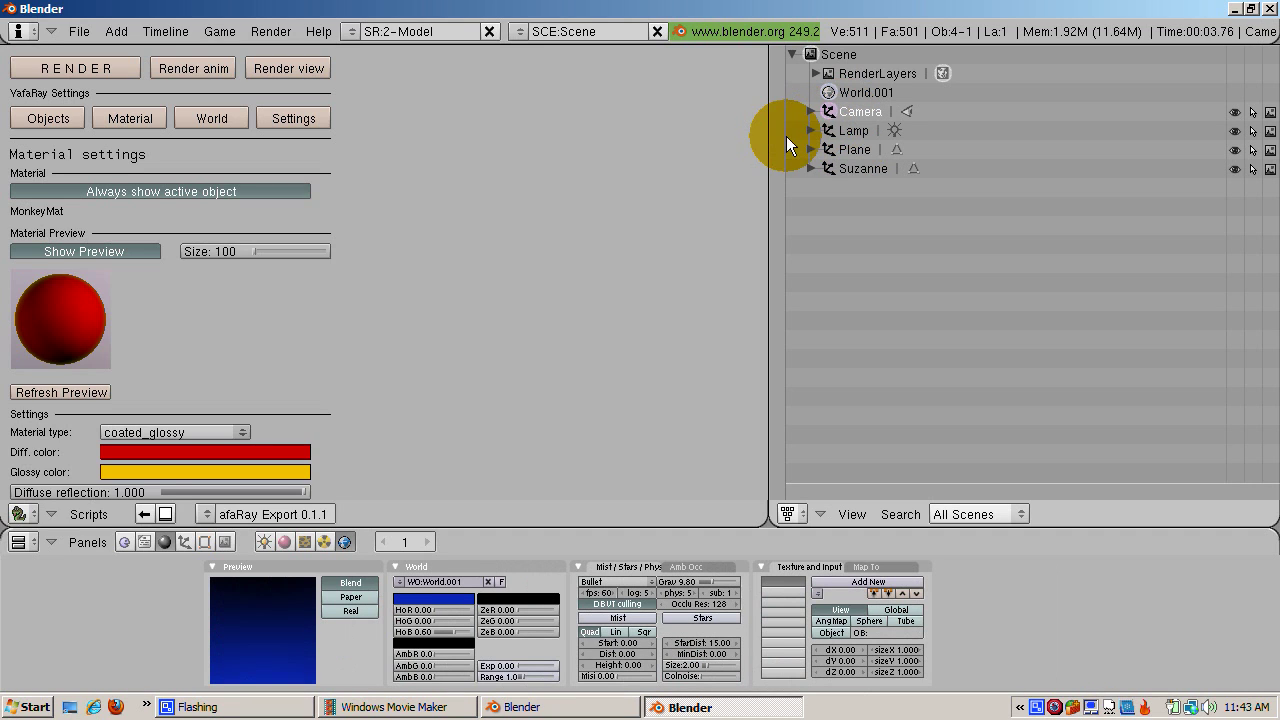
pyautogui.click(60, 122)
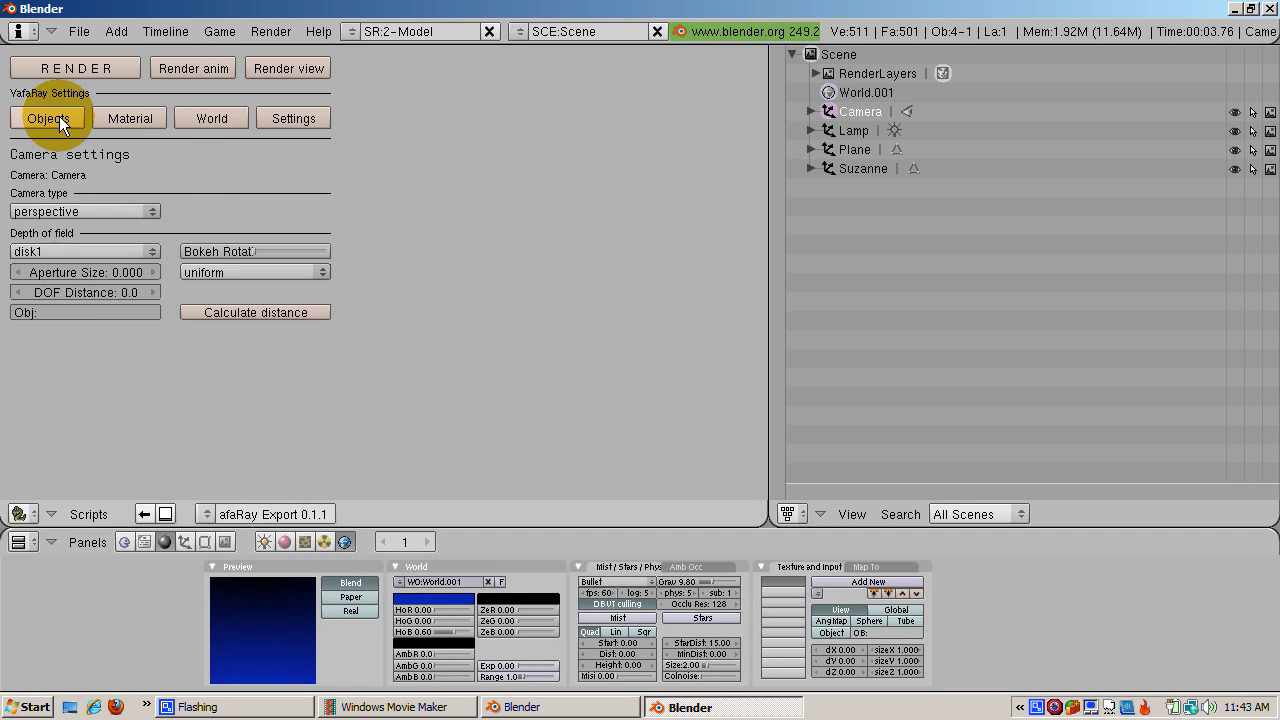
pyautogui.click(77, 212)
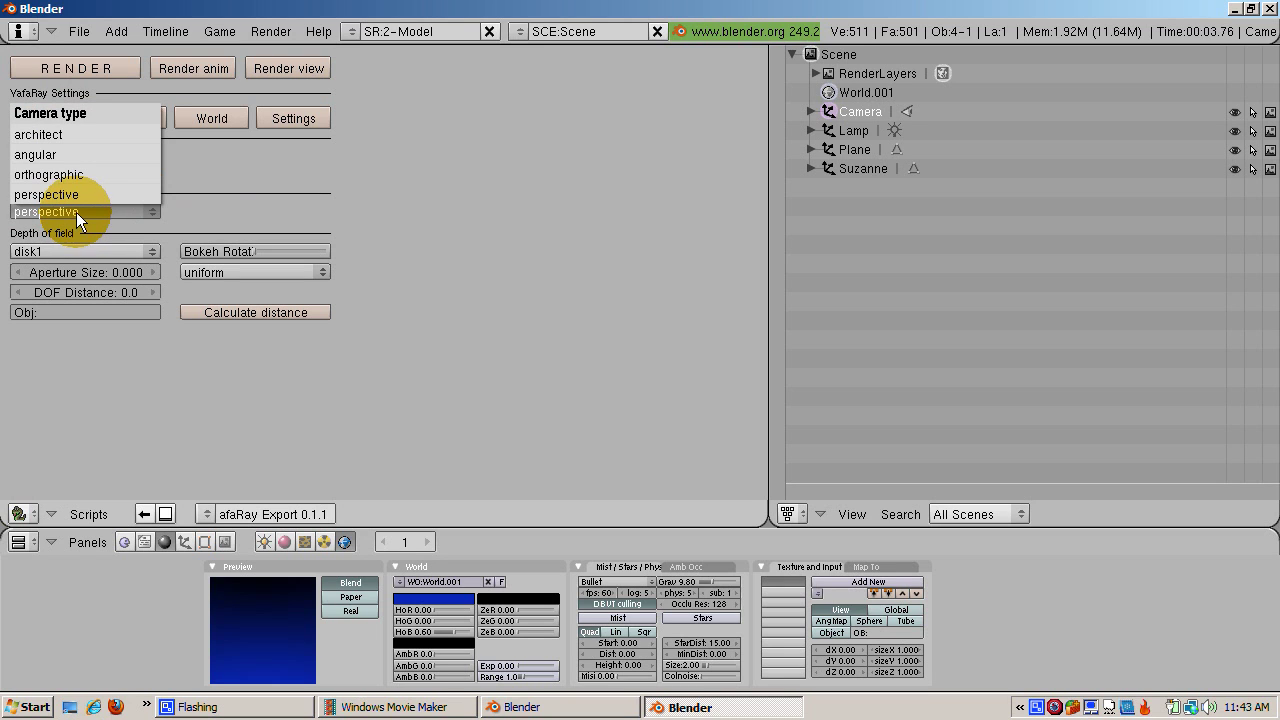
pyautogui.click(74, 156)
pyautogui.click(93, 67)
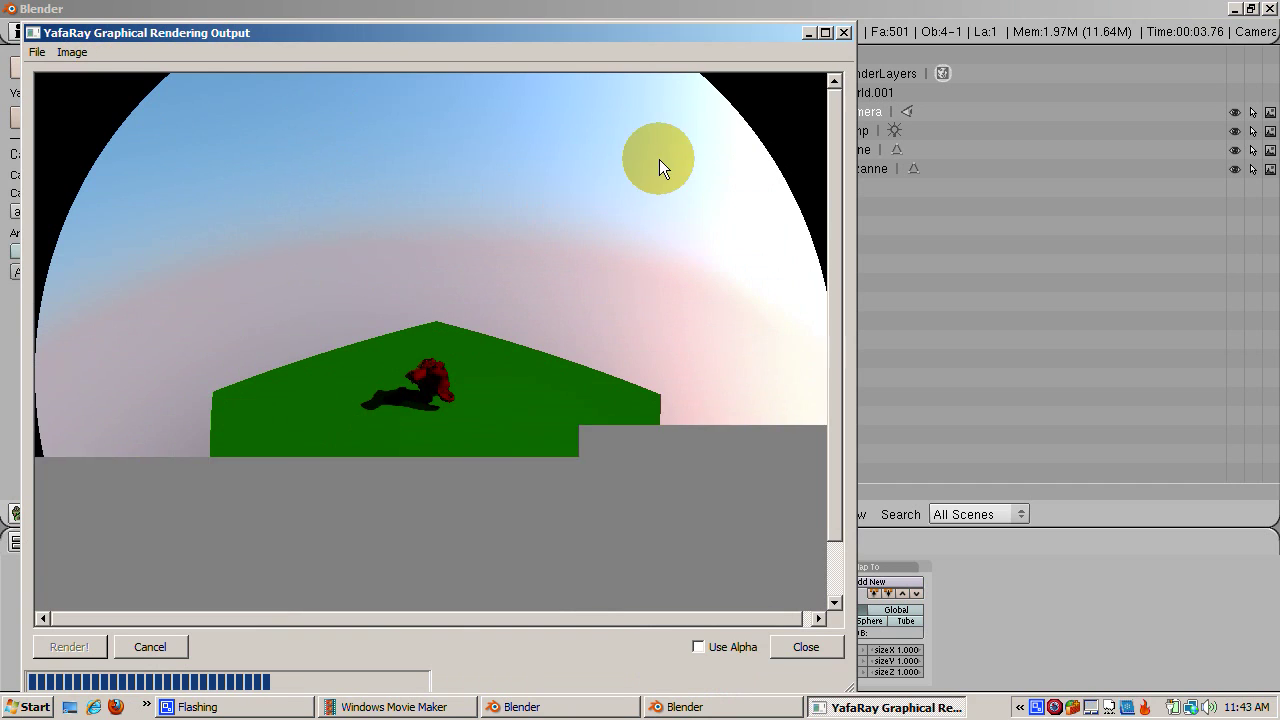
pyautogui.click(845, 32)
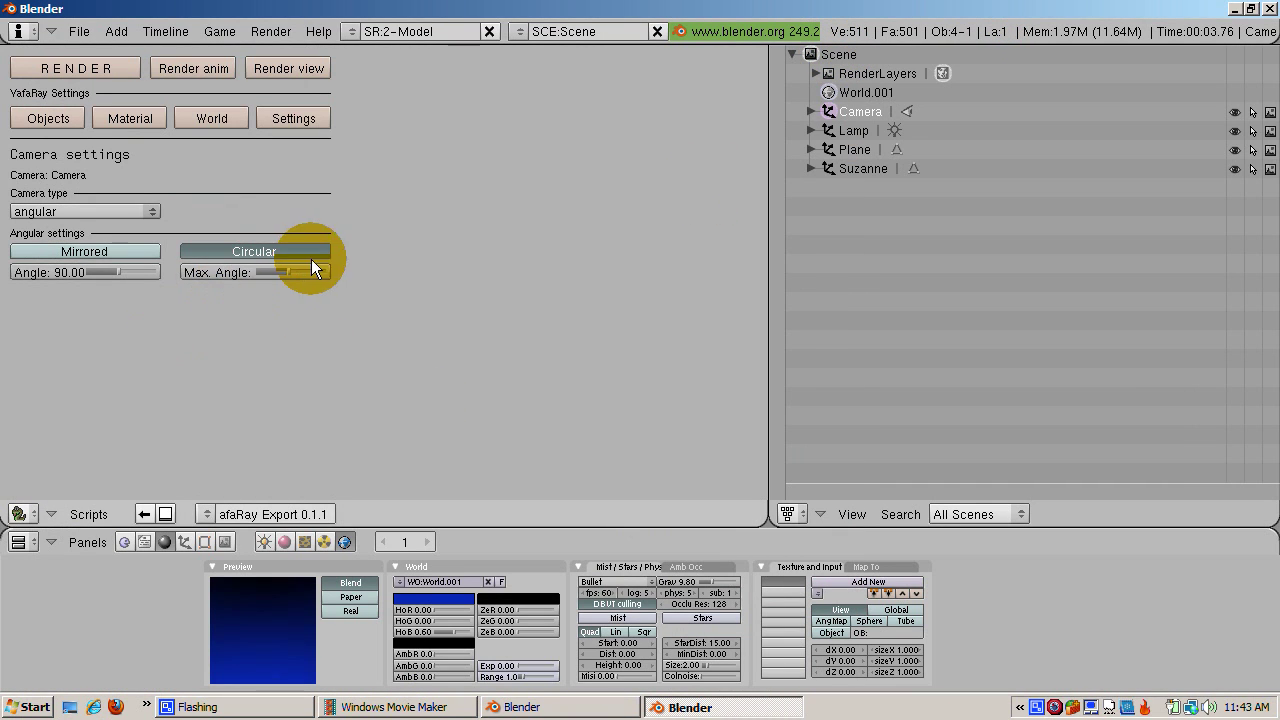
# - Lower the angular camera's maximum angle and run a test render
pyautogui.moveTo(311, 259); pyautogui.dragTo(276, 272)
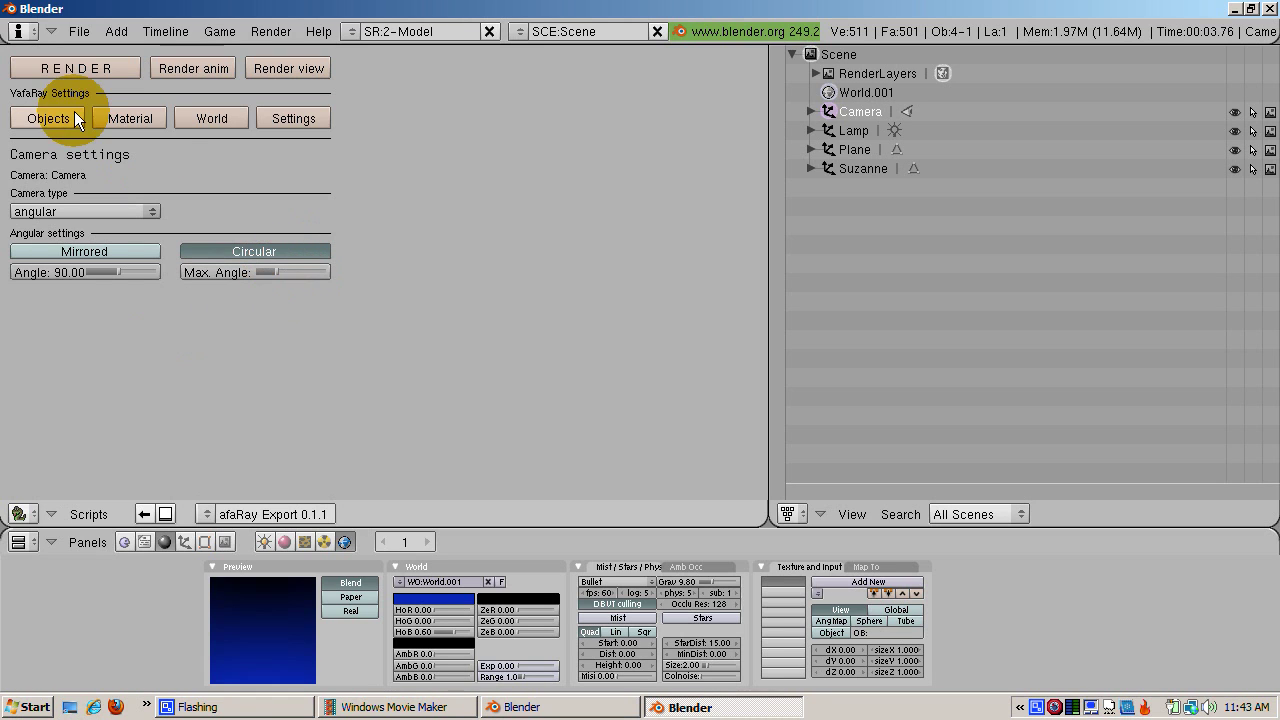
pyautogui.click(82, 69)
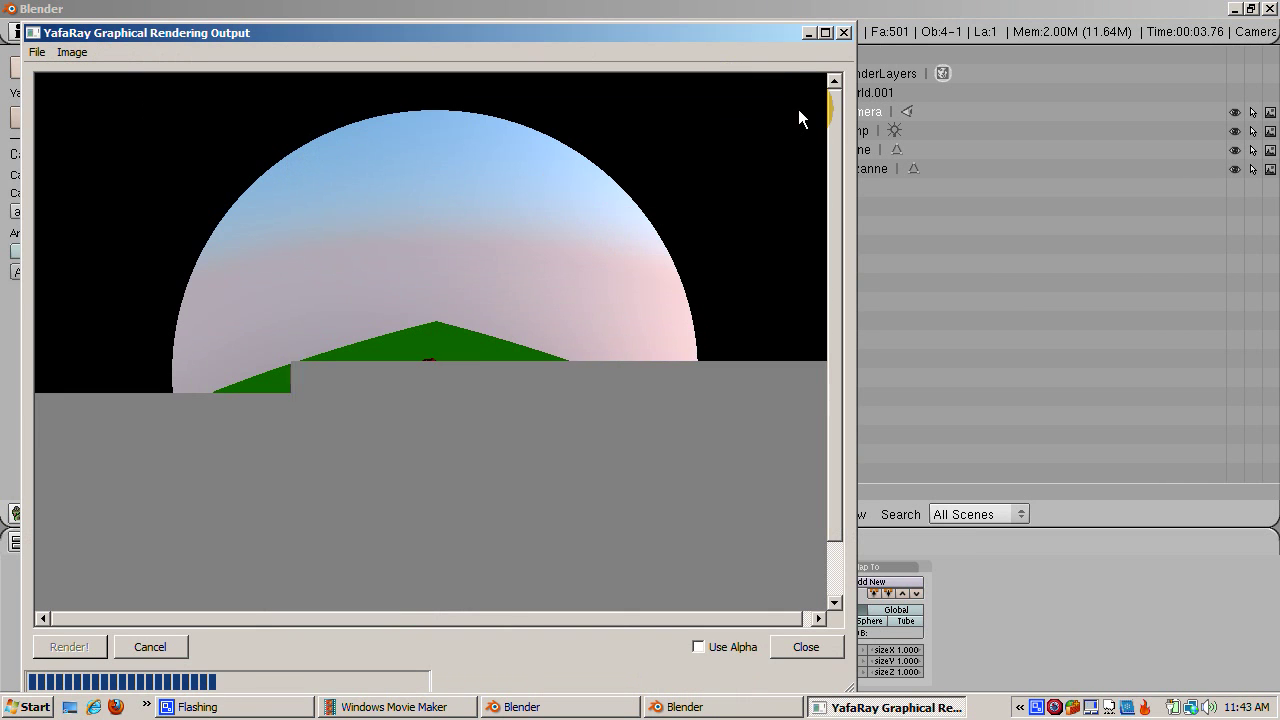
pyautogui.click(846, 32)
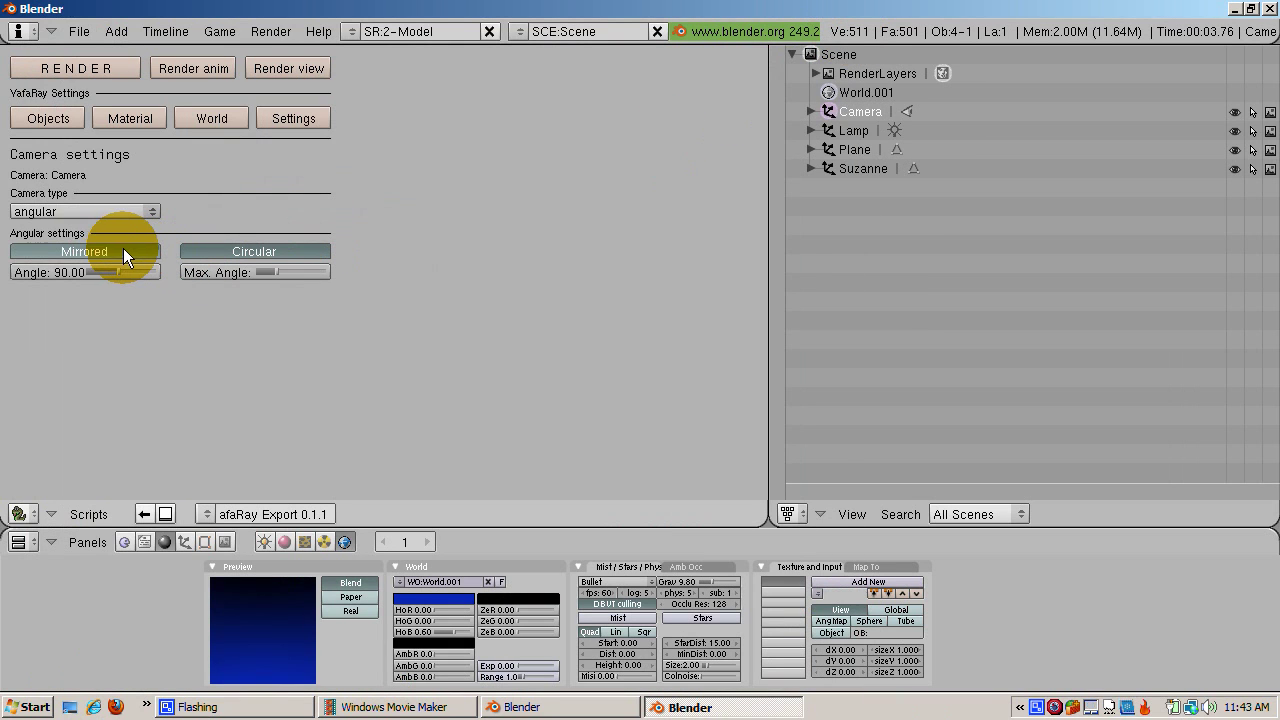
# - Enable the Mirrored option for the angular camera, set its angle to 72.00, and test-render
pyautogui.moveTo(116, 272); pyautogui.dragTo(113, 270)
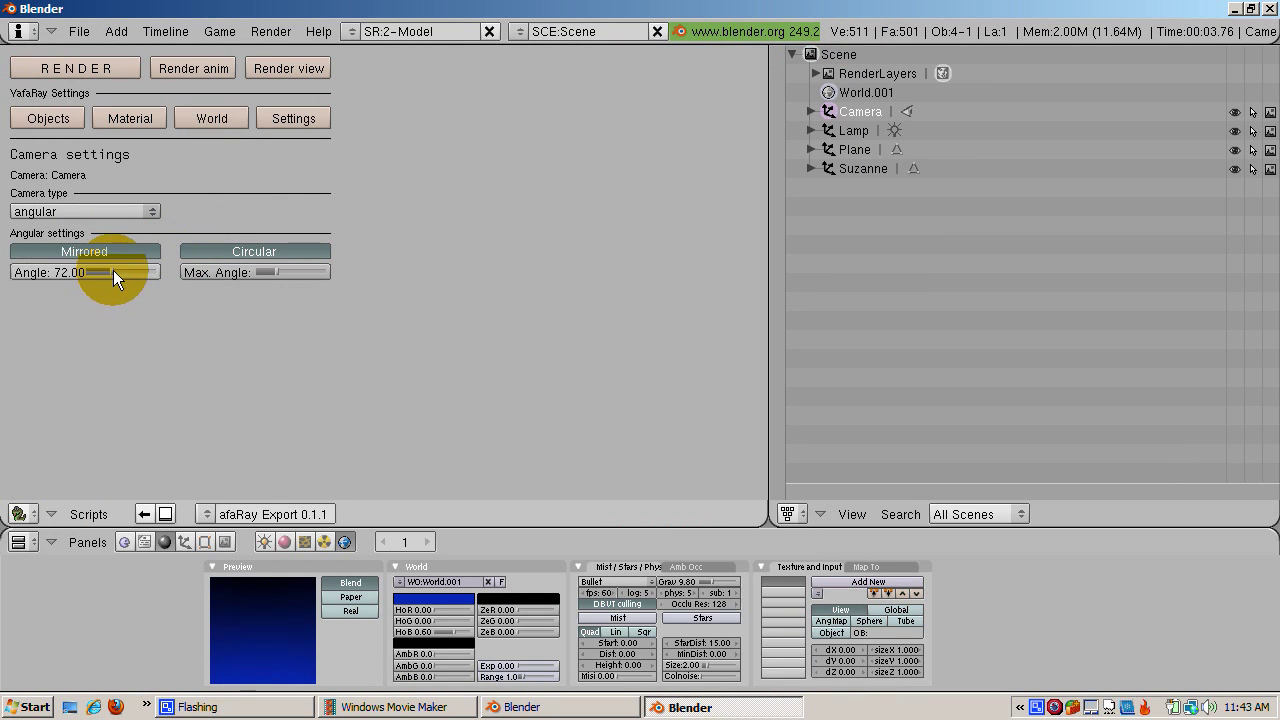
pyautogui.click(59, 71)
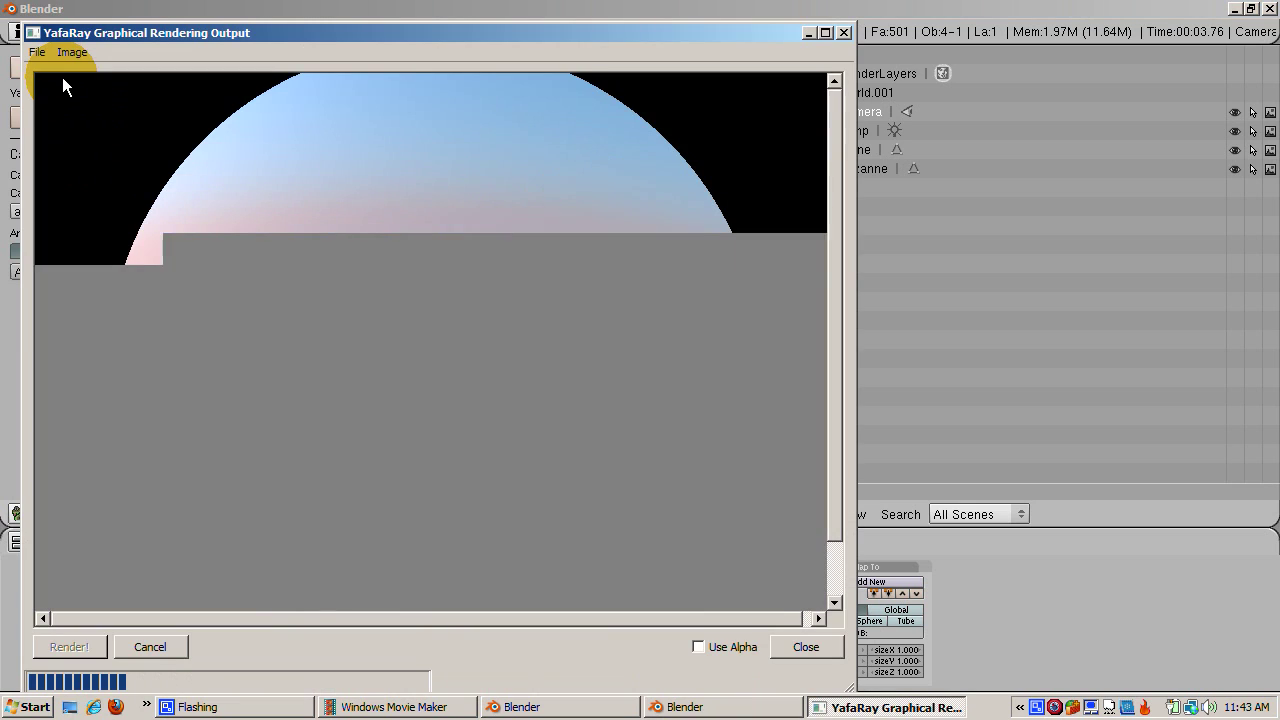
pyautogui.click(842, 32)
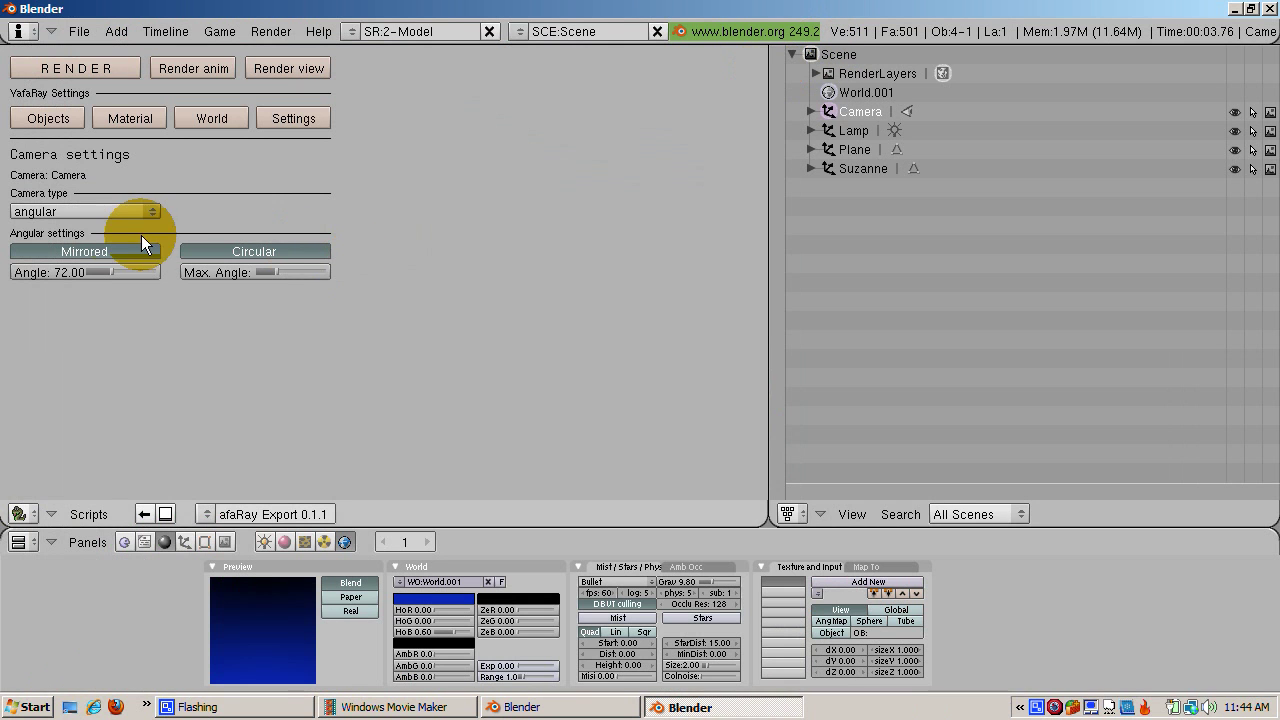
# - Change the YafaRay camera type to orthographic and run a test render
pyautogui.click(112, 210)
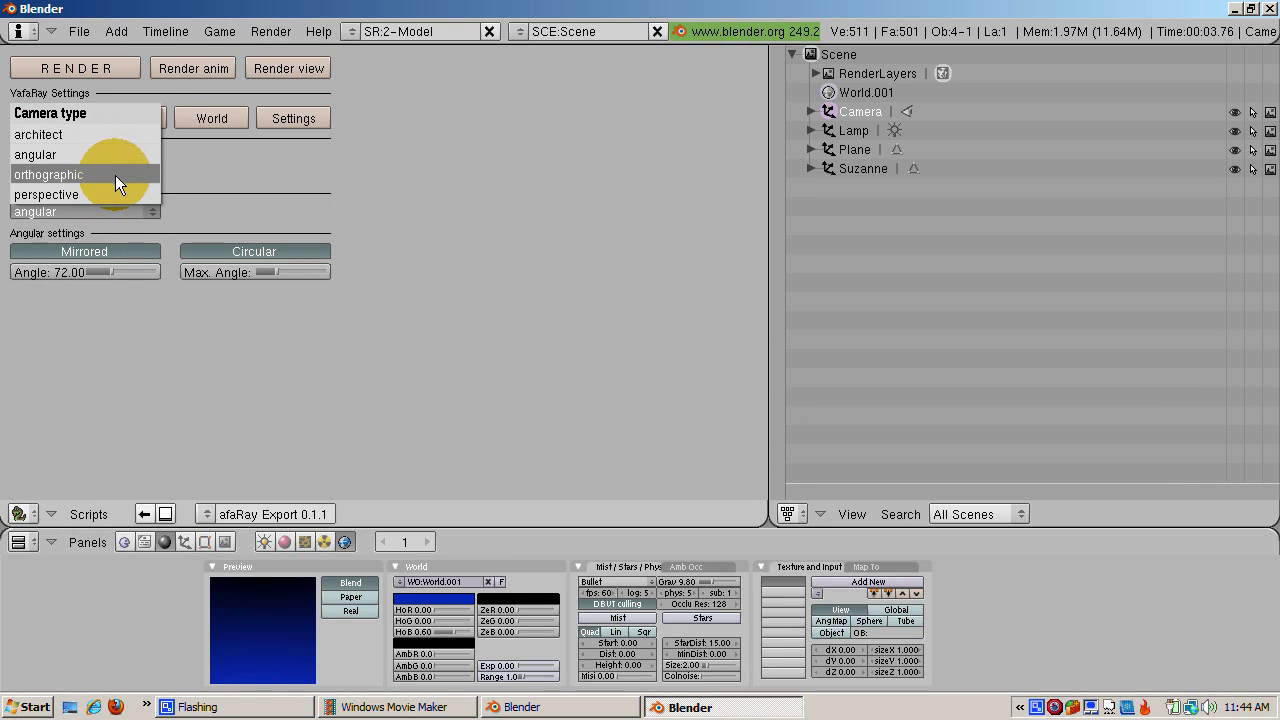
pyautogui.click(115, 175)
pyautogui.click(80, 64)
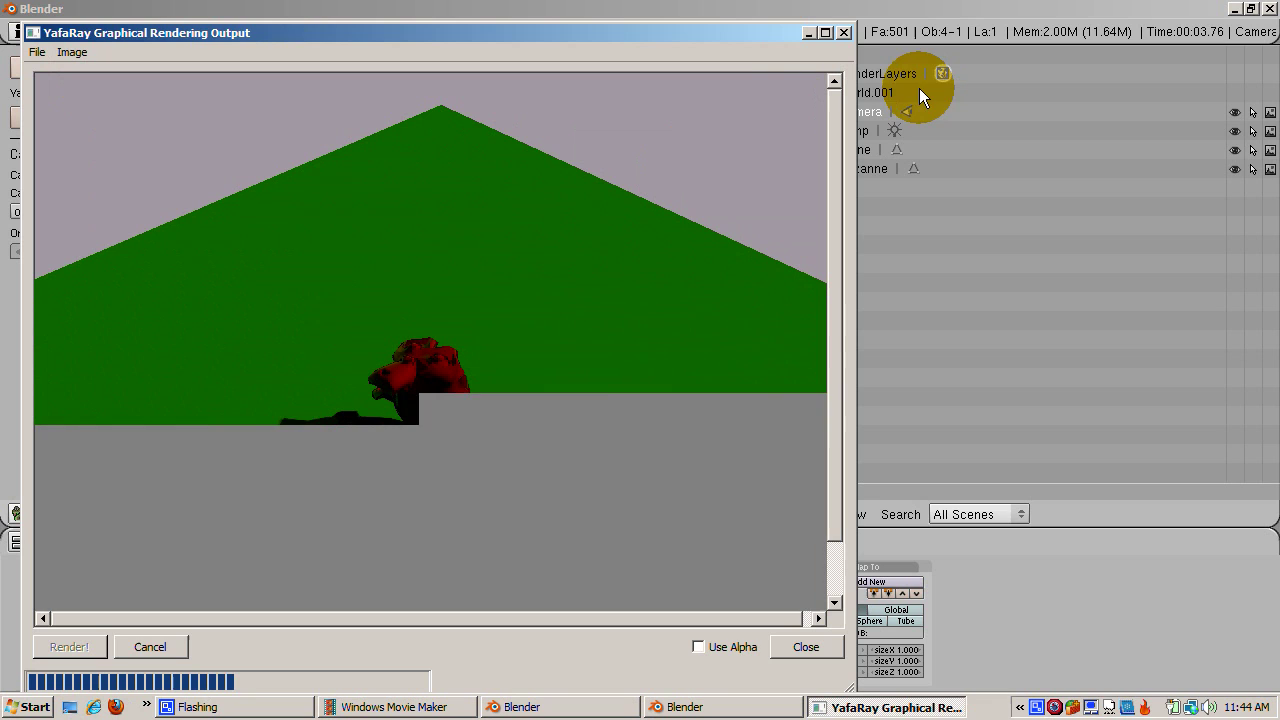
pyautogui.click(845, 33)
# - Change the YafaRay camera type to architect and test-render the scene twice
pyautogui.click(98, 213)
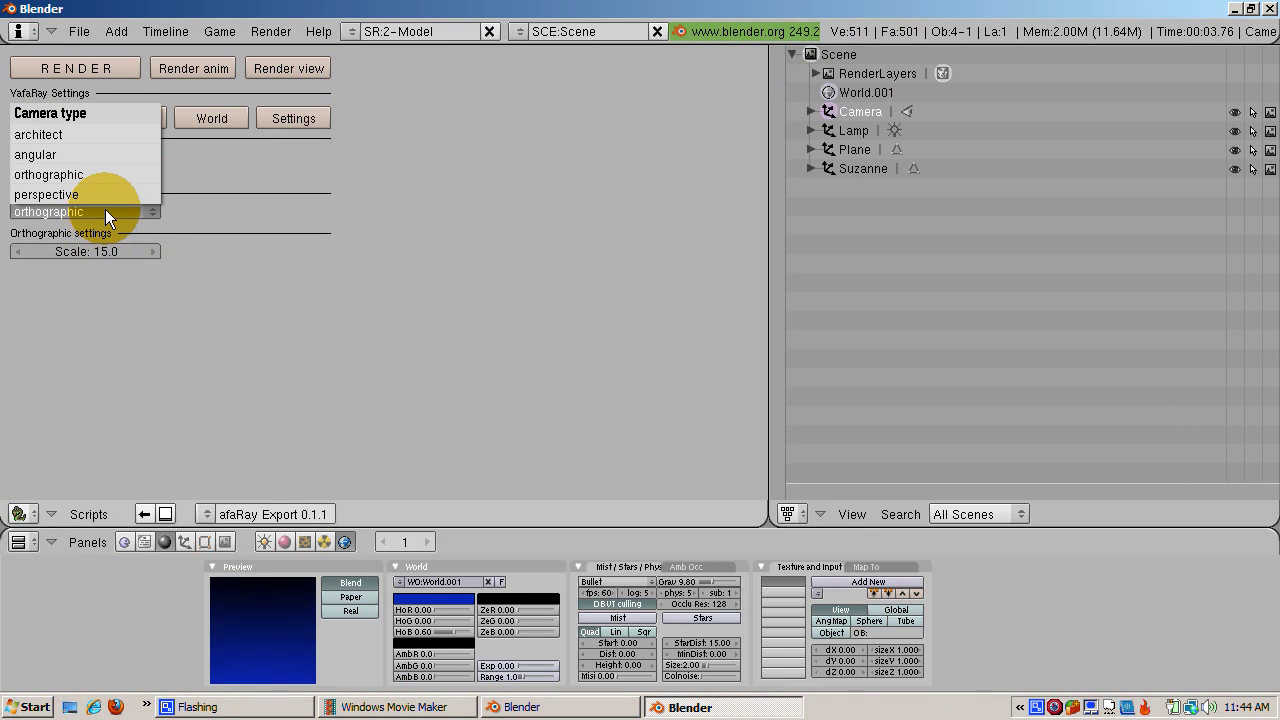
pyautogui.click(119, 129)
pyautogui.click(115, 69)
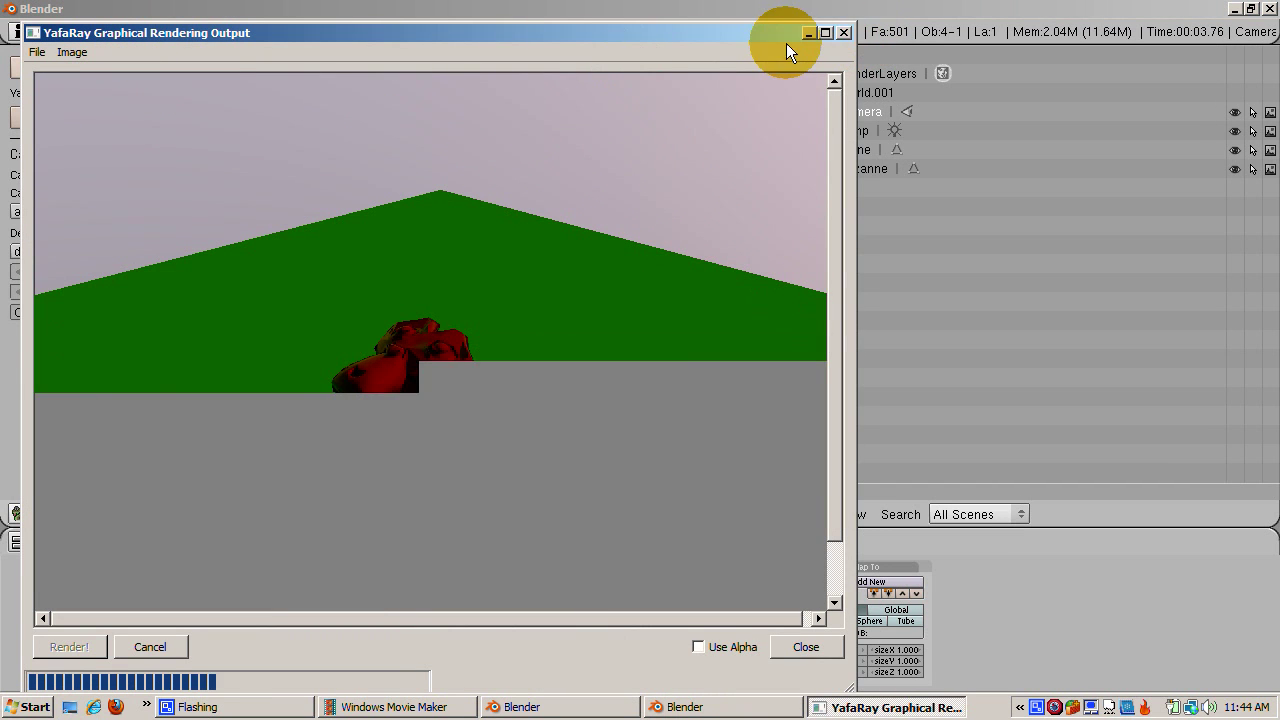
pyautogui.click(841, 33)
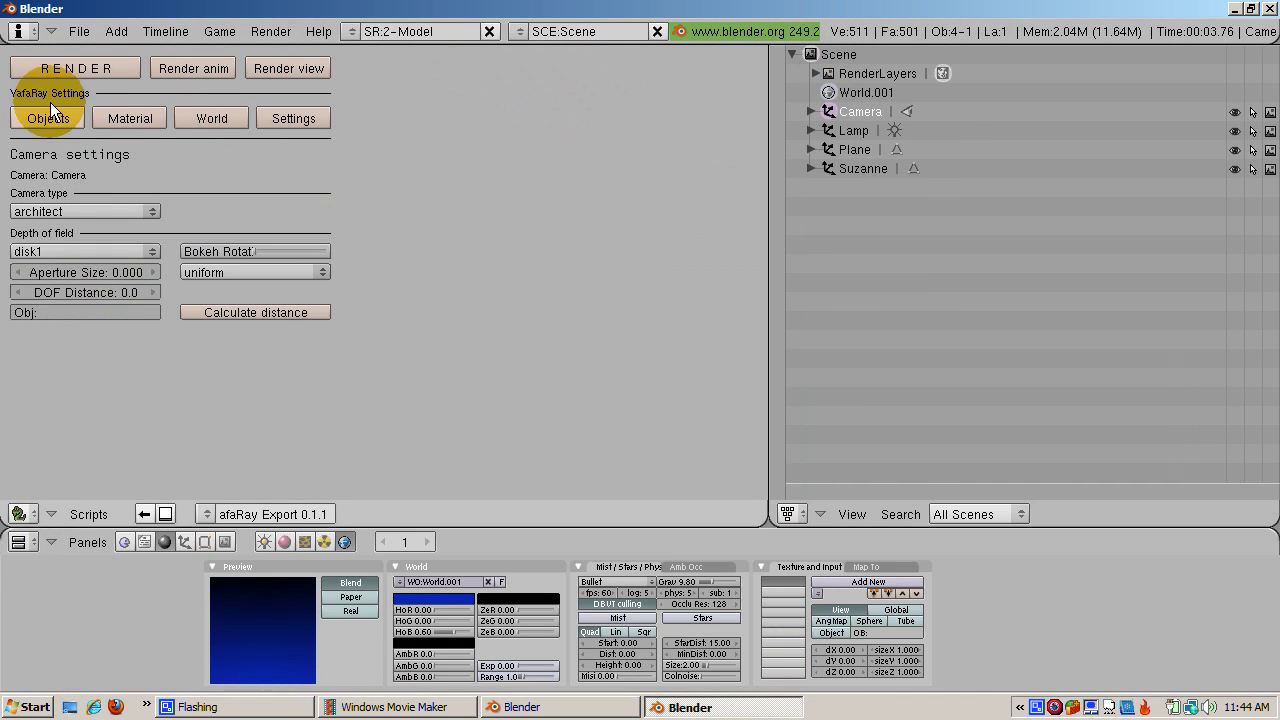
pyautogui.click(70, 69)
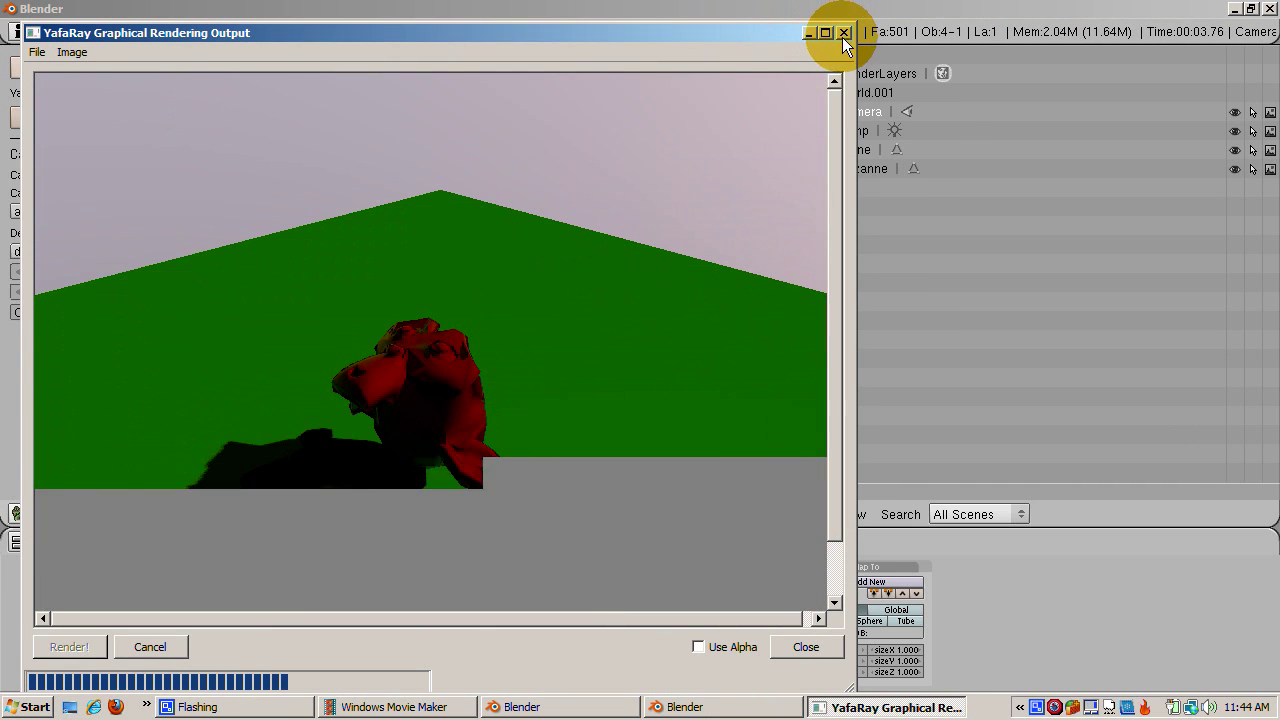
pyautogui.click(71, 52)
pyautogui.click(85, 70)
pyautogui.click(614, 141)
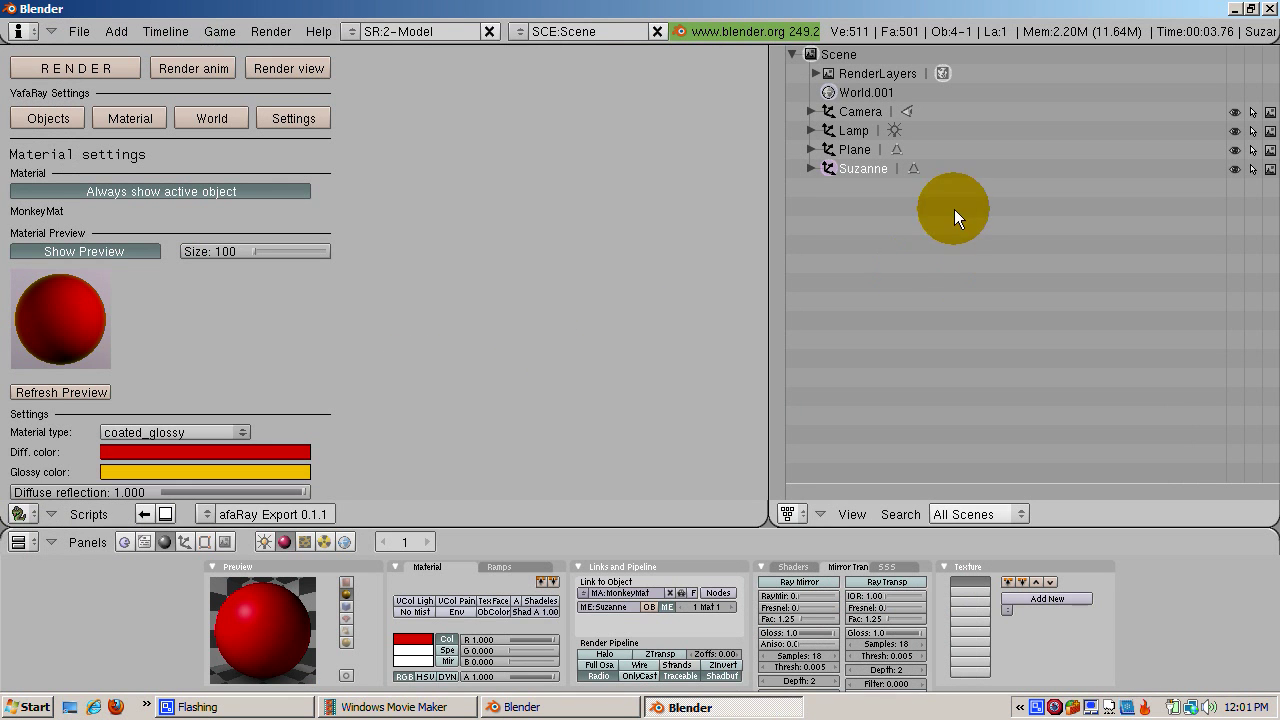
# - Enable the YafaRay meshlight on Suzanne for a test render and disable it again
pyautogui.click(873, 106)
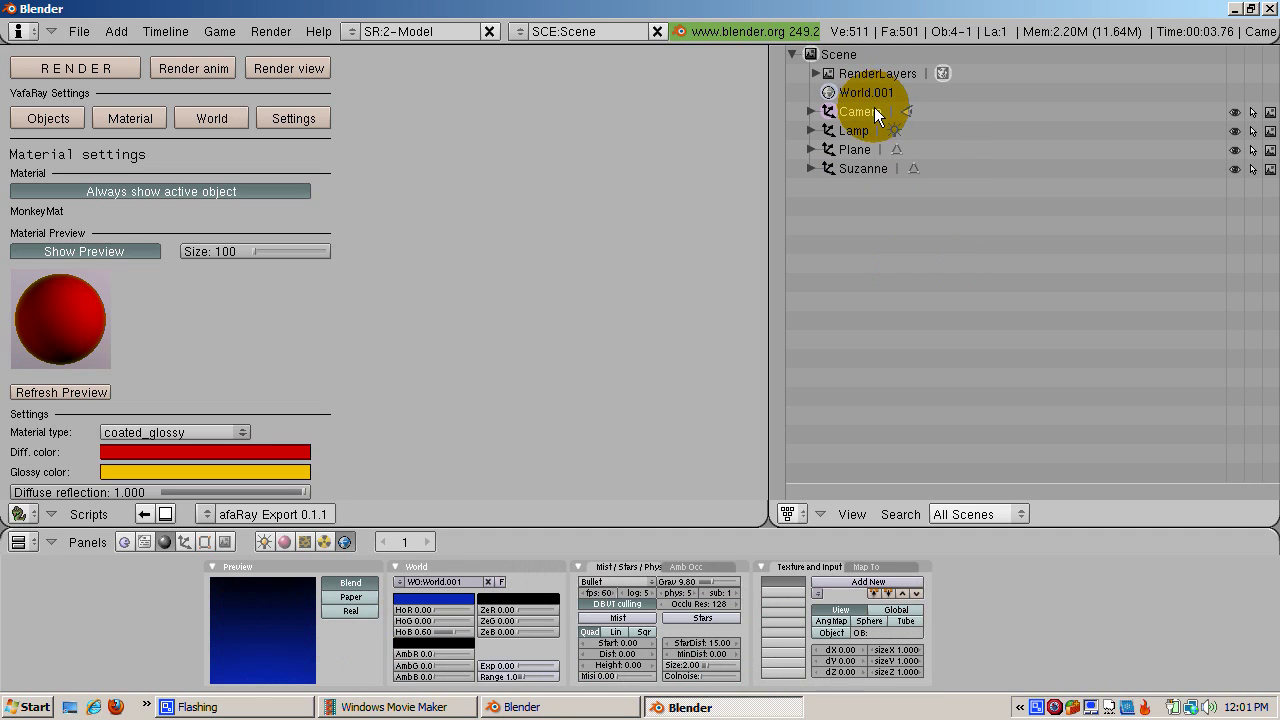
pyautogui.click(863, 168)
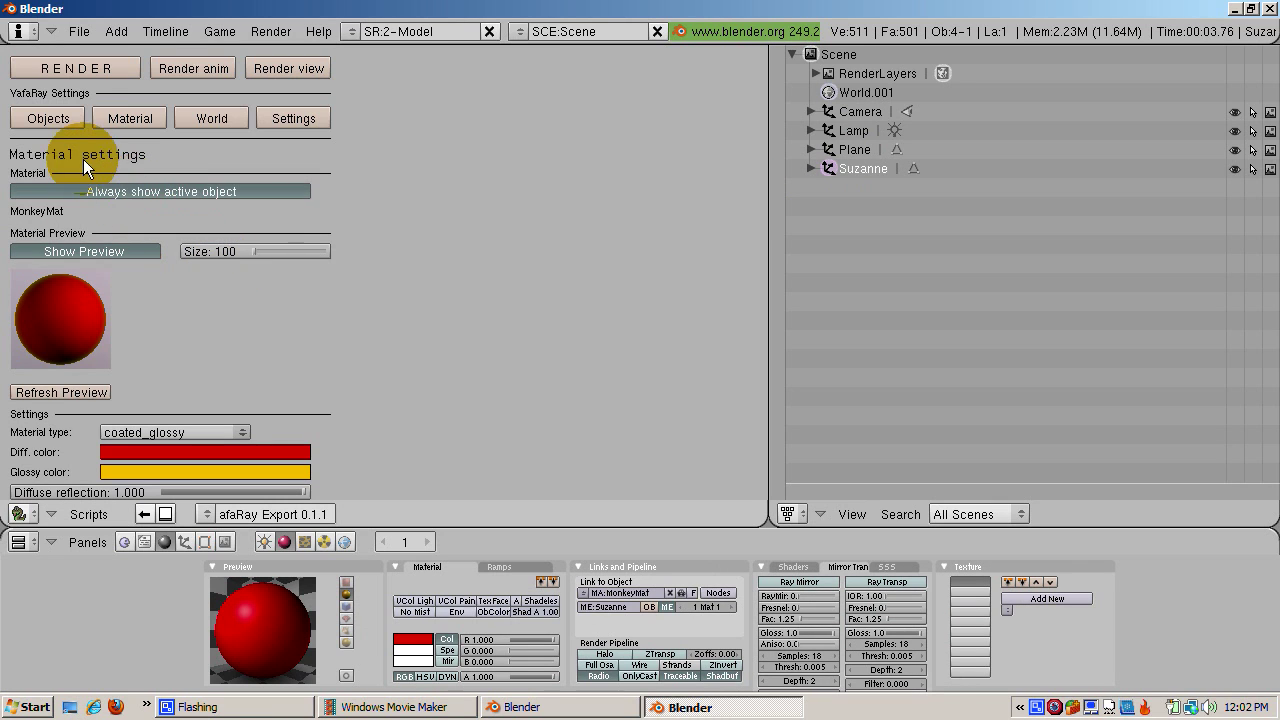
pyautogui.click(50, 119)
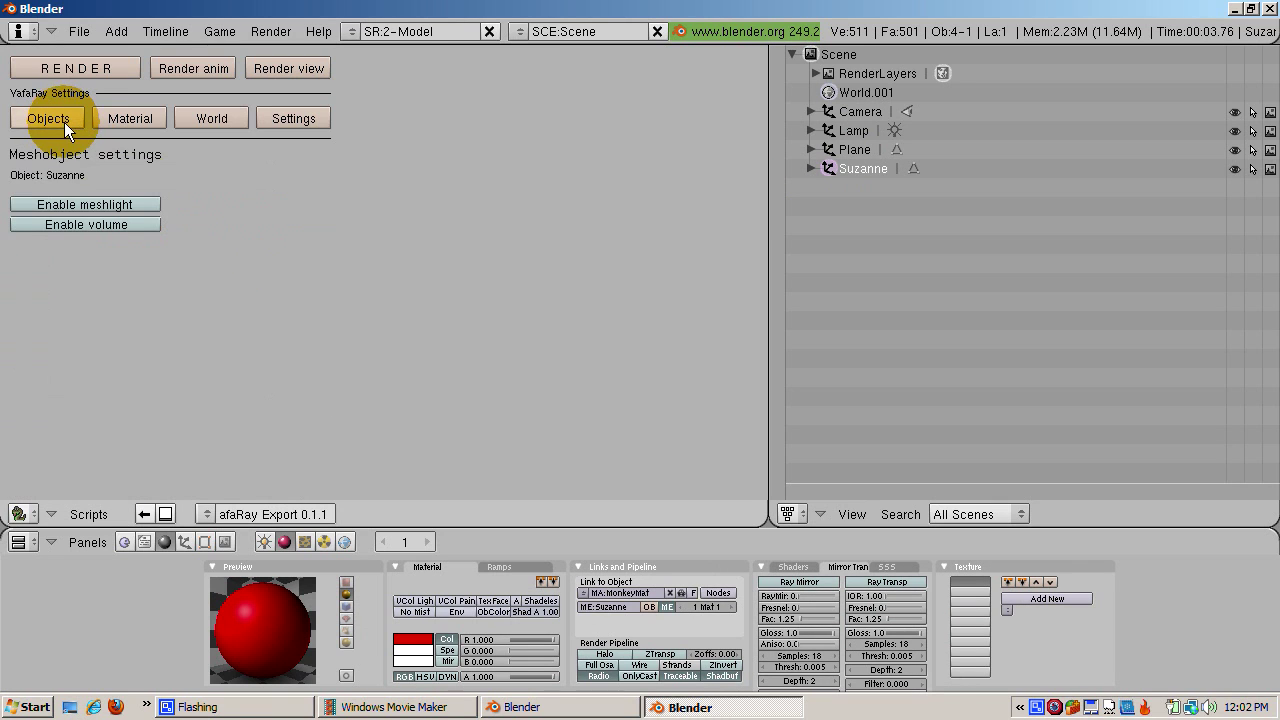
pyautogui.click(71, 205)
pyautogui.click(56, 66)
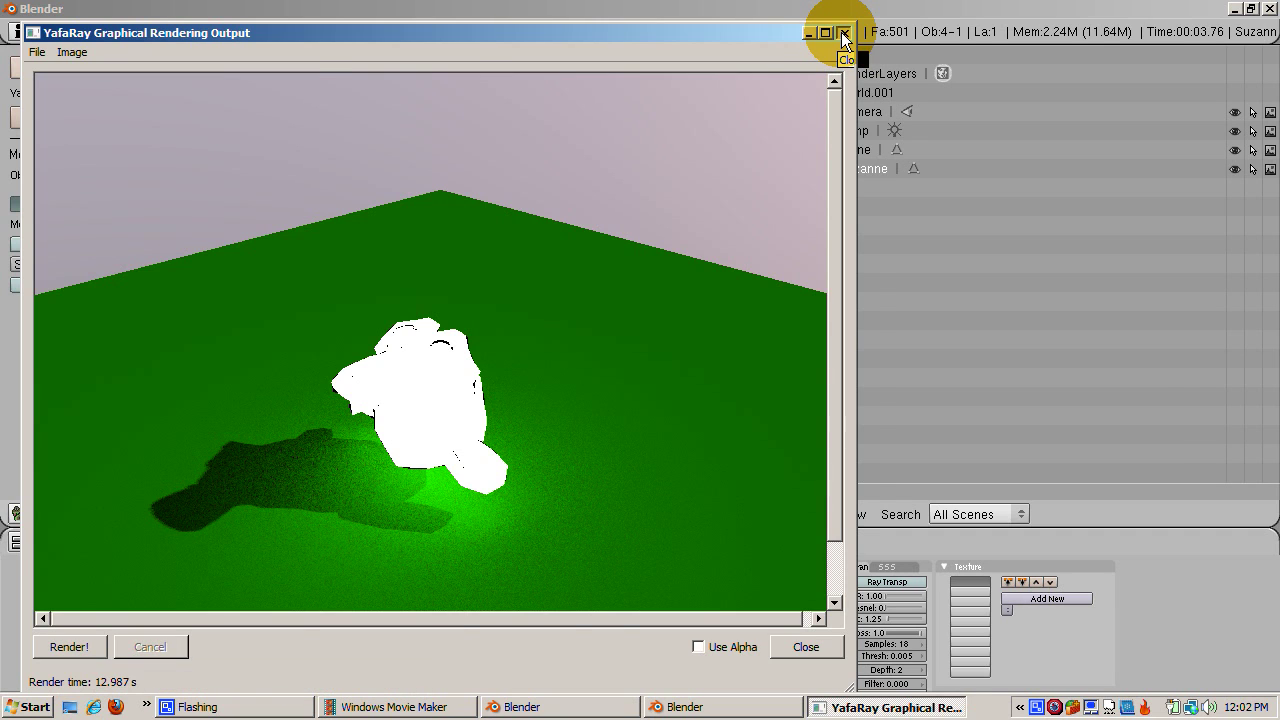
pyautogui.click(843, 33)
pyautogui.click(75, 208)
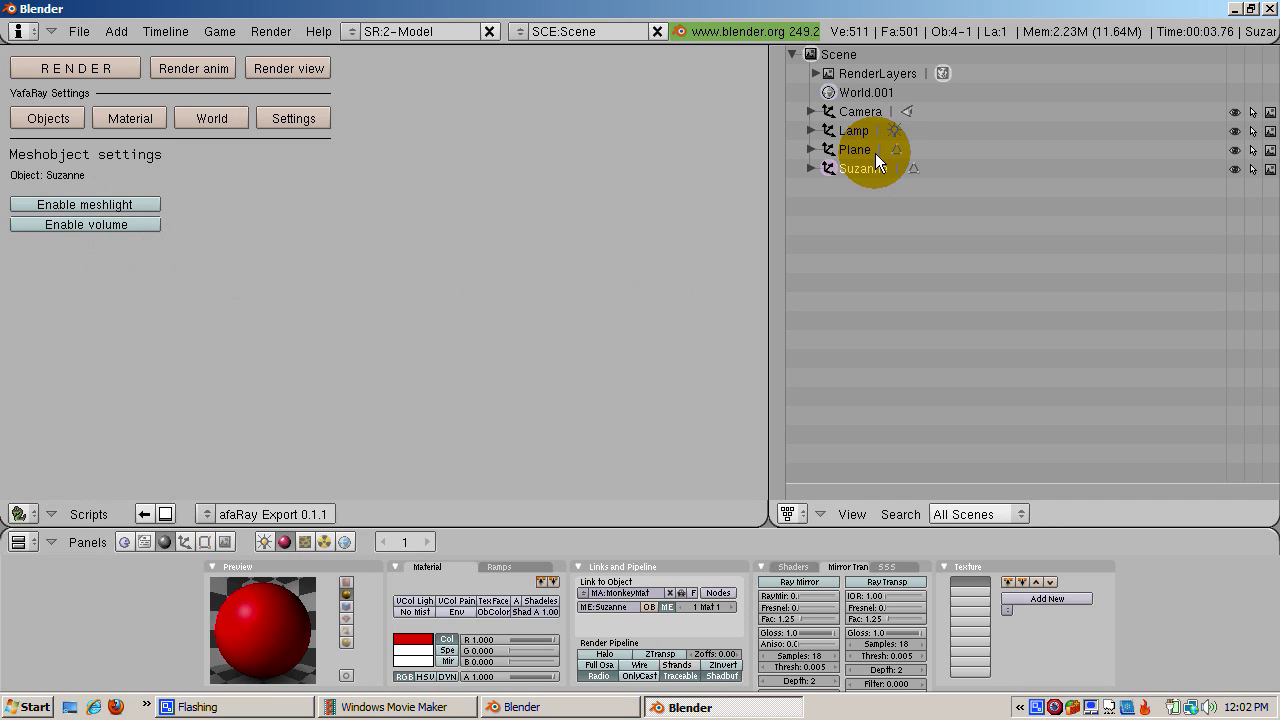
# - Change the Lamp object's lamp type to Sun and run a test render
pyautogui.click(861, 130)
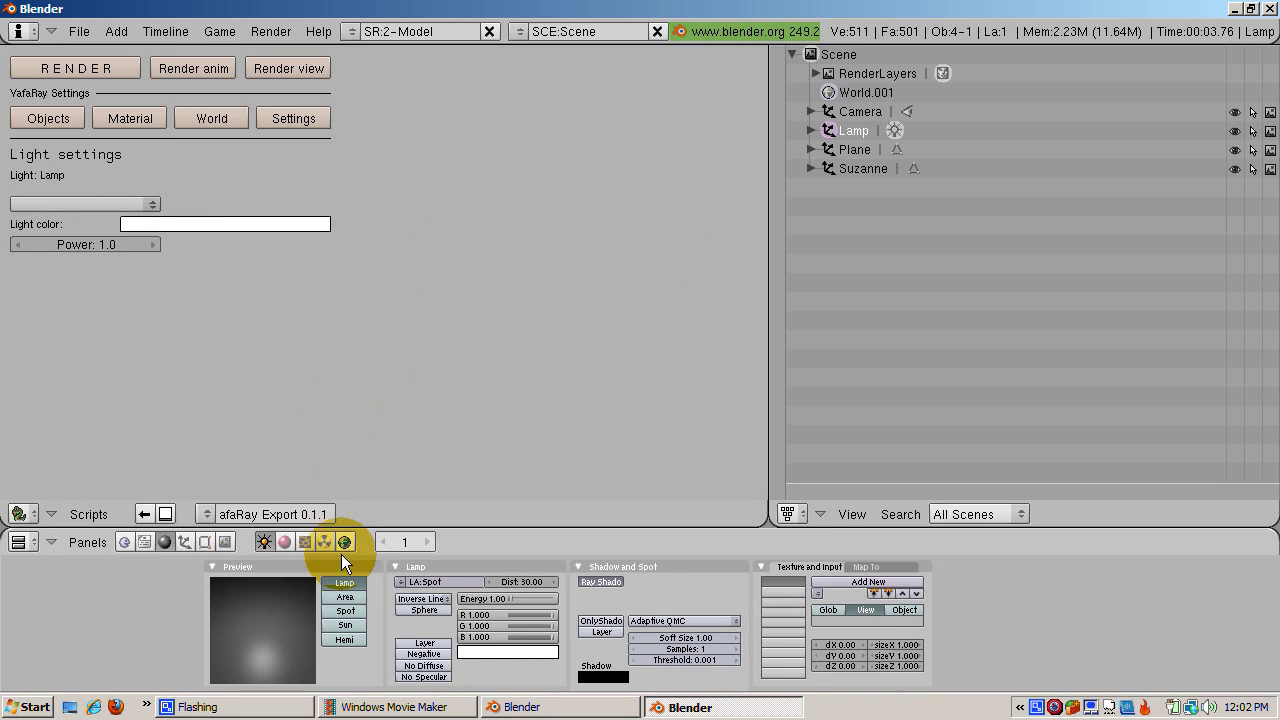
pyautogui.click(344, 625)
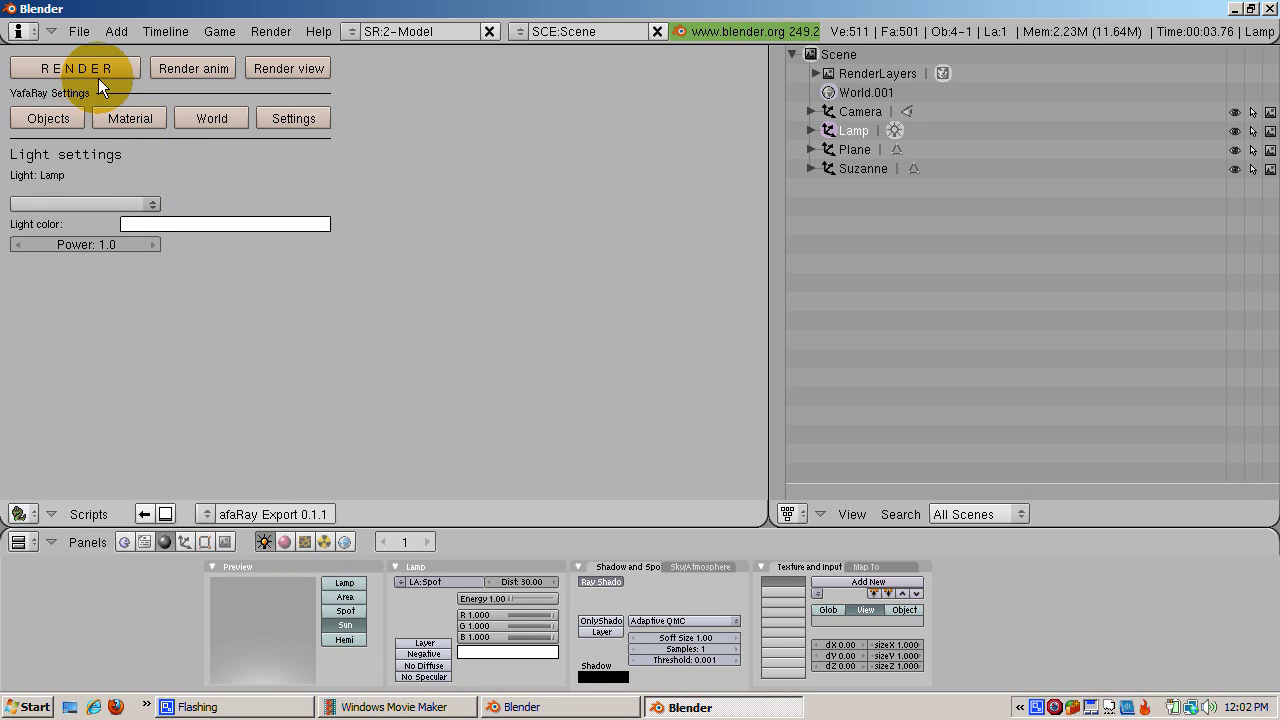
pyautogui.click(73, 204)
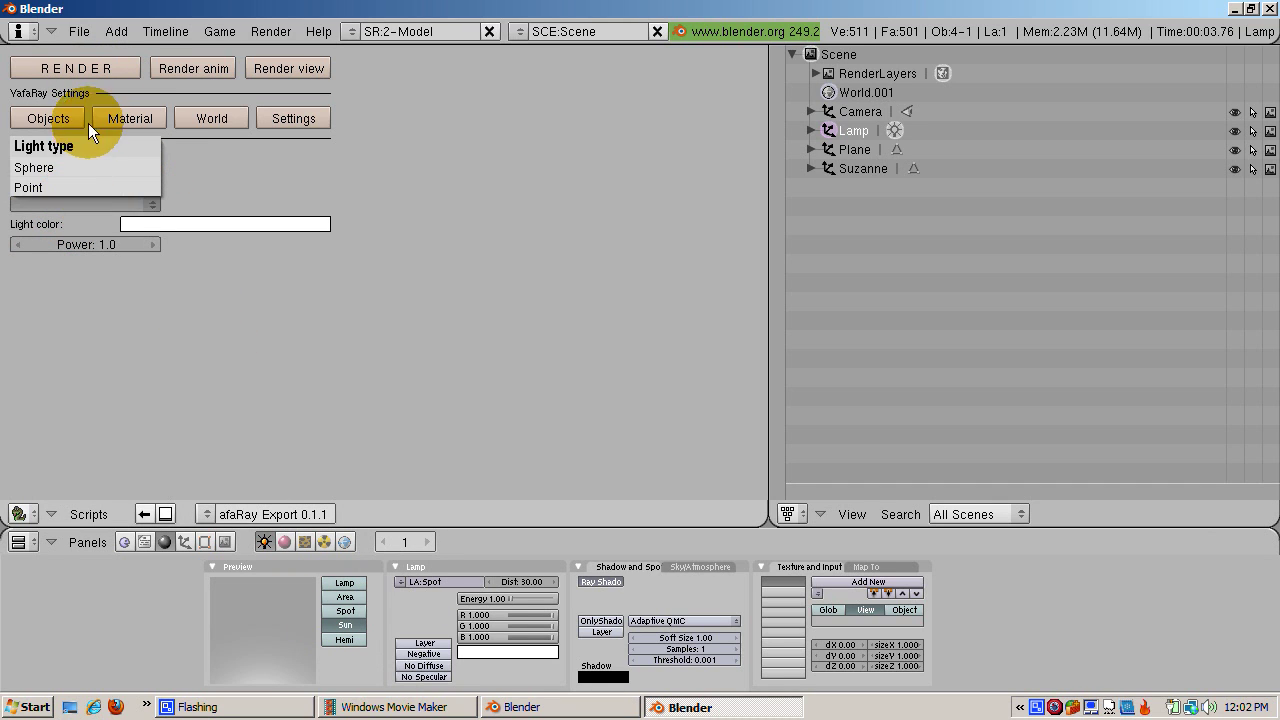
pyautogui.click(106, 69)
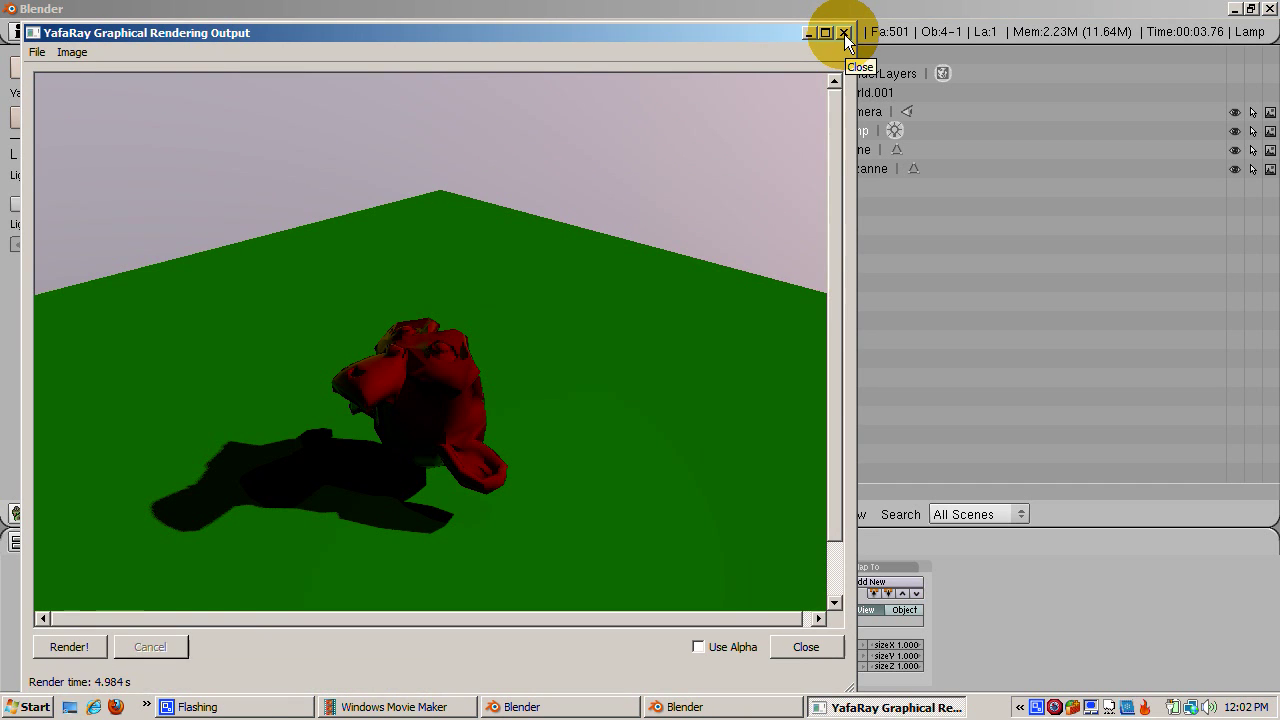
pyautogui.click(844, 34)
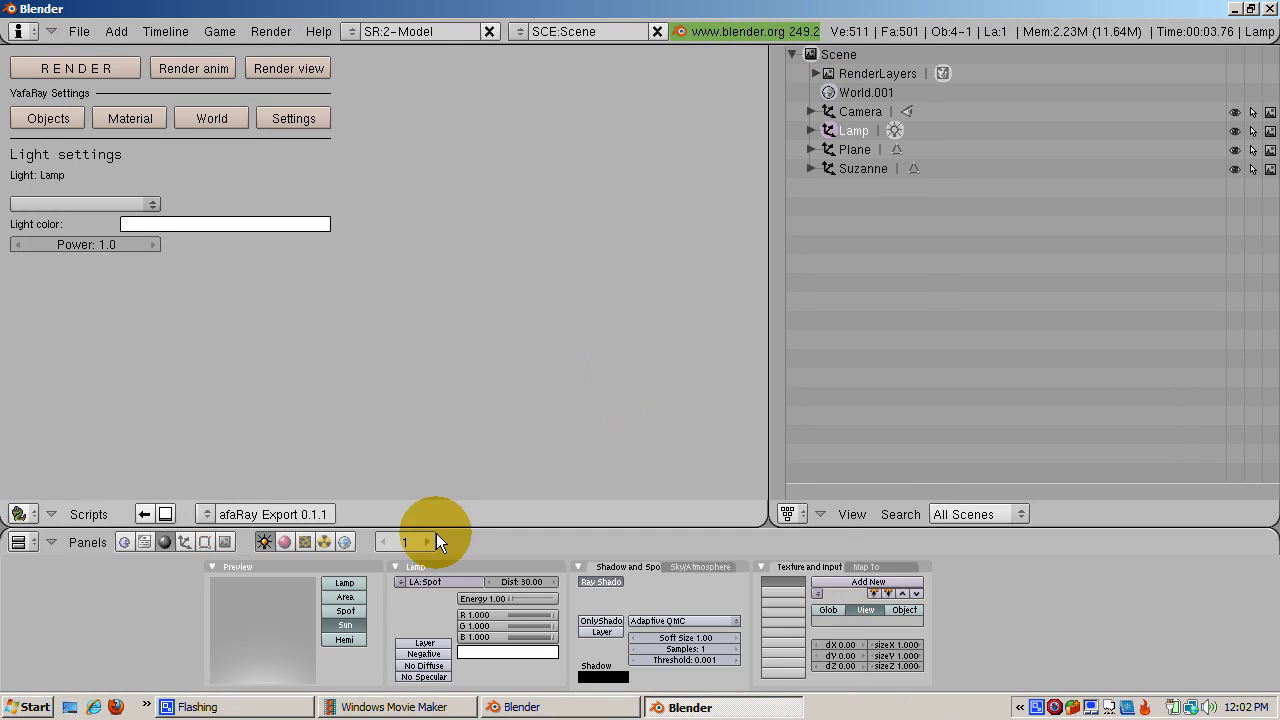
# - Change the lamp type to Spot, set the YafaRay light type to Spot as well, and run a test render
pyautogui.click(351, 612)
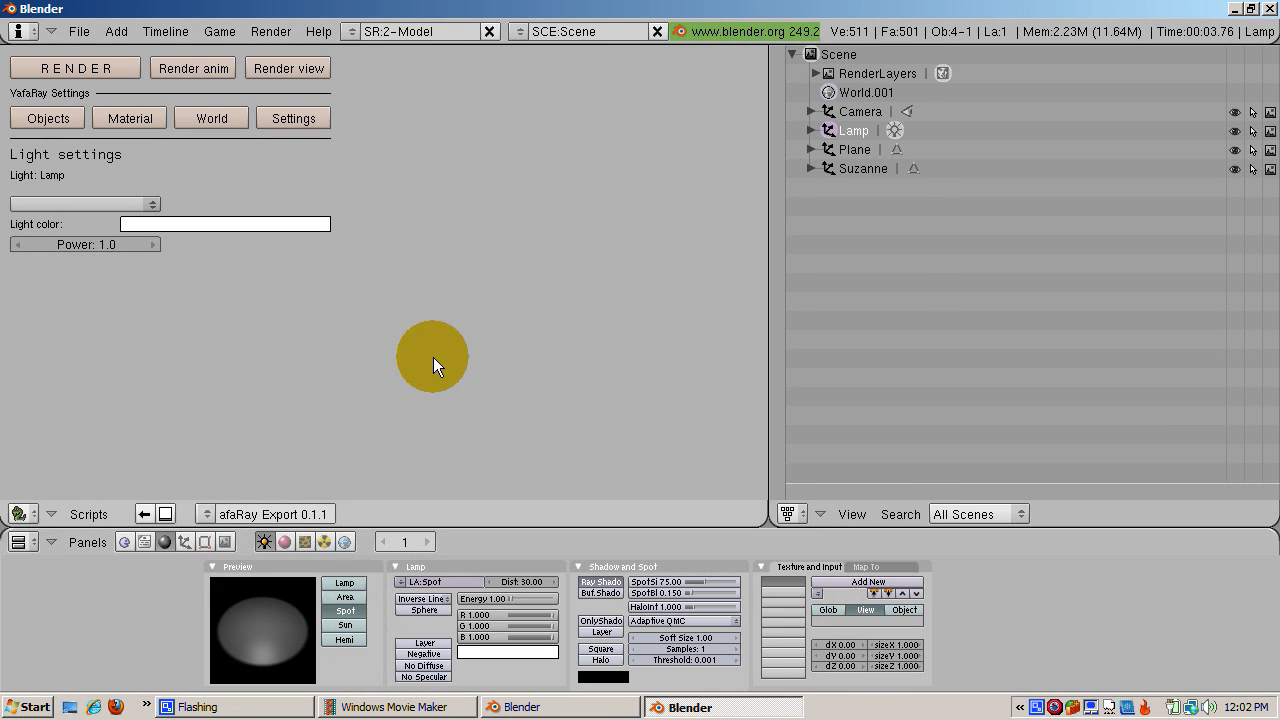
pyautogui.click(117, 201)
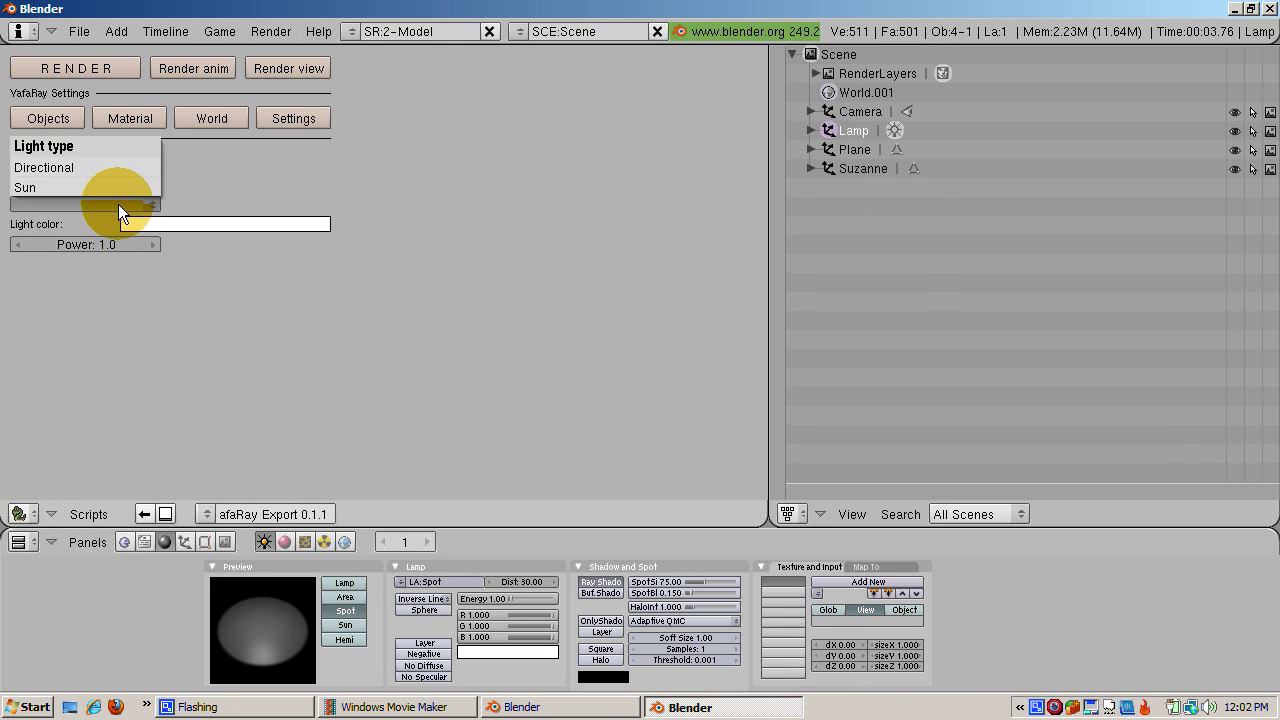
pyautogui.click(118, 204)
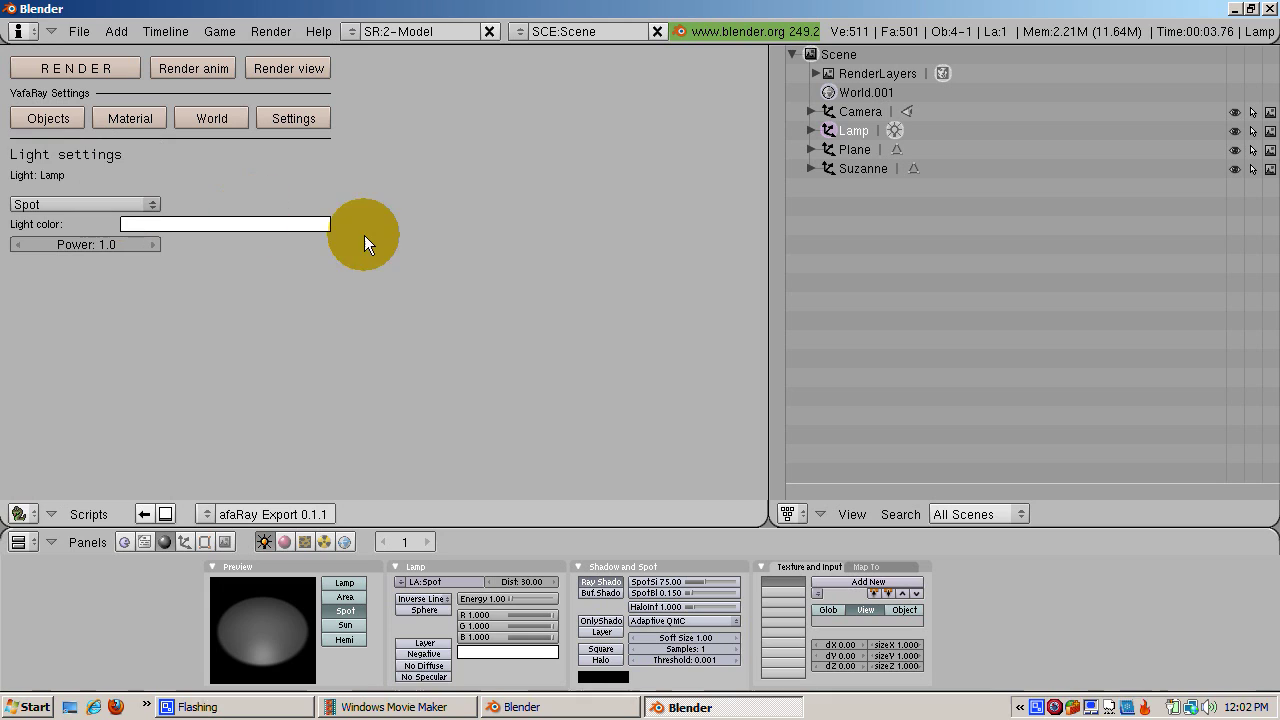
pyautogui.click(63, 77)
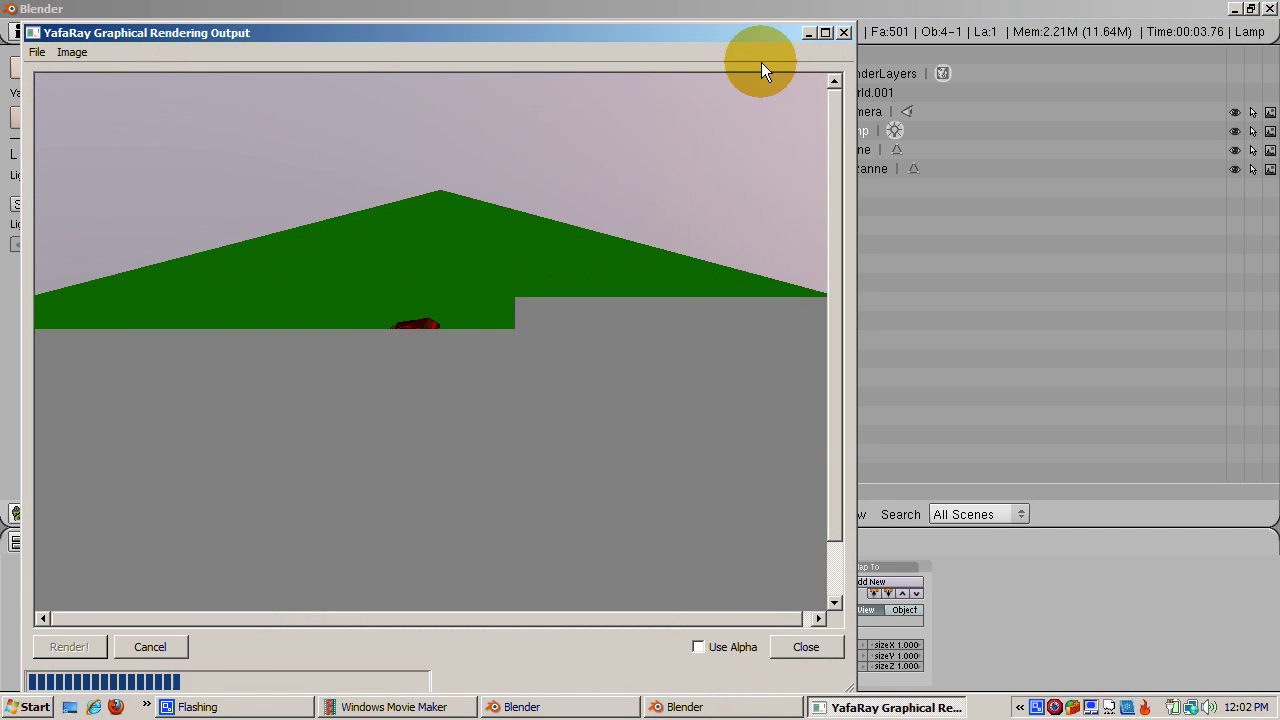
pyautogui.click(843, 31)
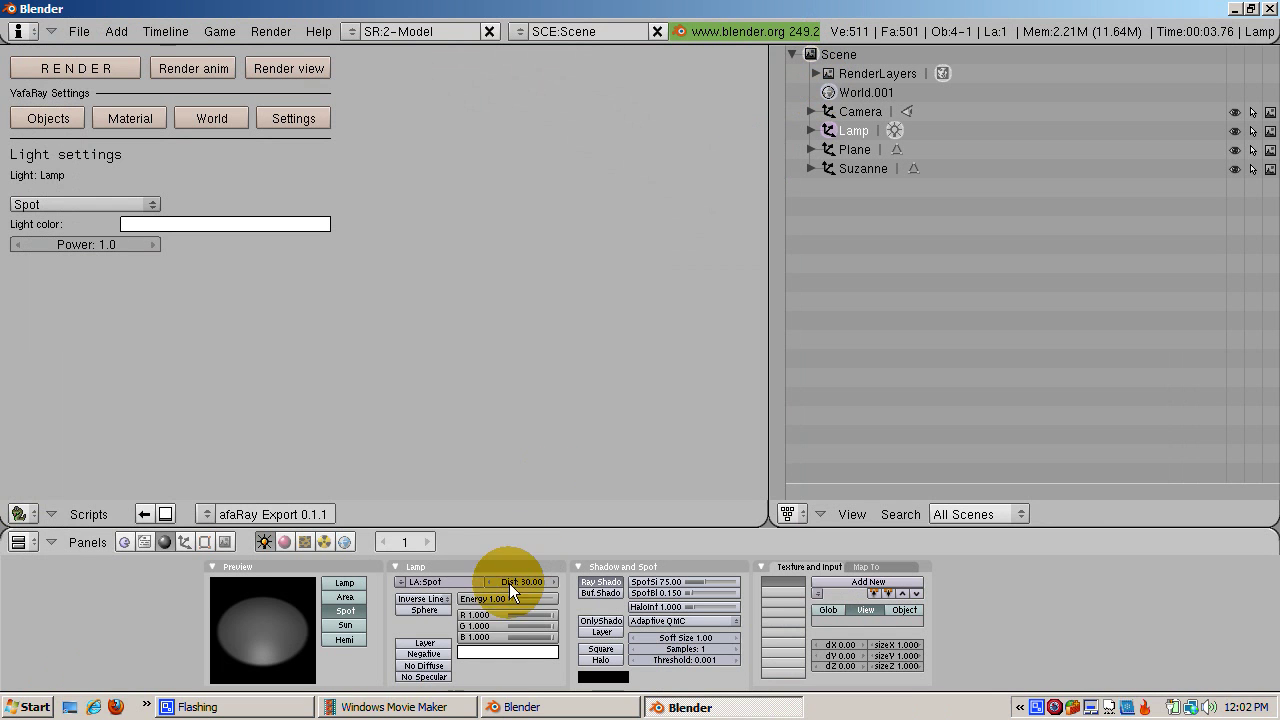
# - Set the spot lamp's SpotSi cone size to 45.53
pyautogui.click(706, 578)
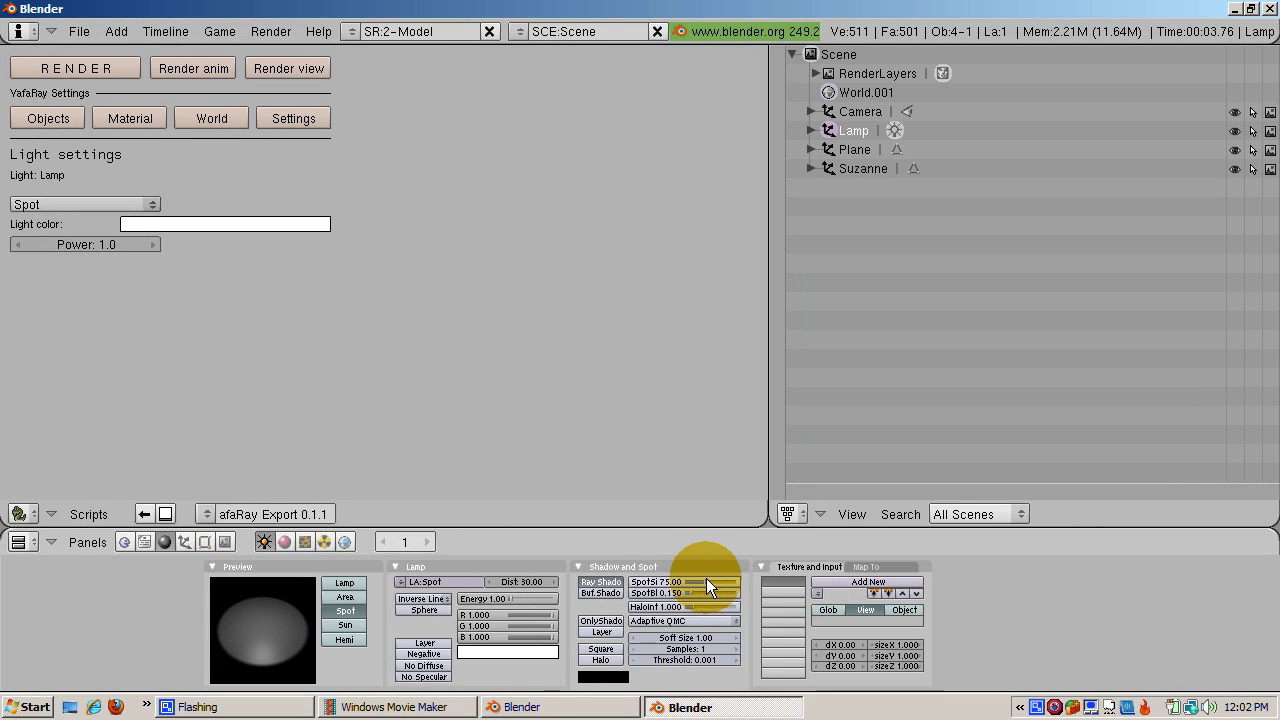
pyautogui.write('21.95')
pyautogui.press('Return')
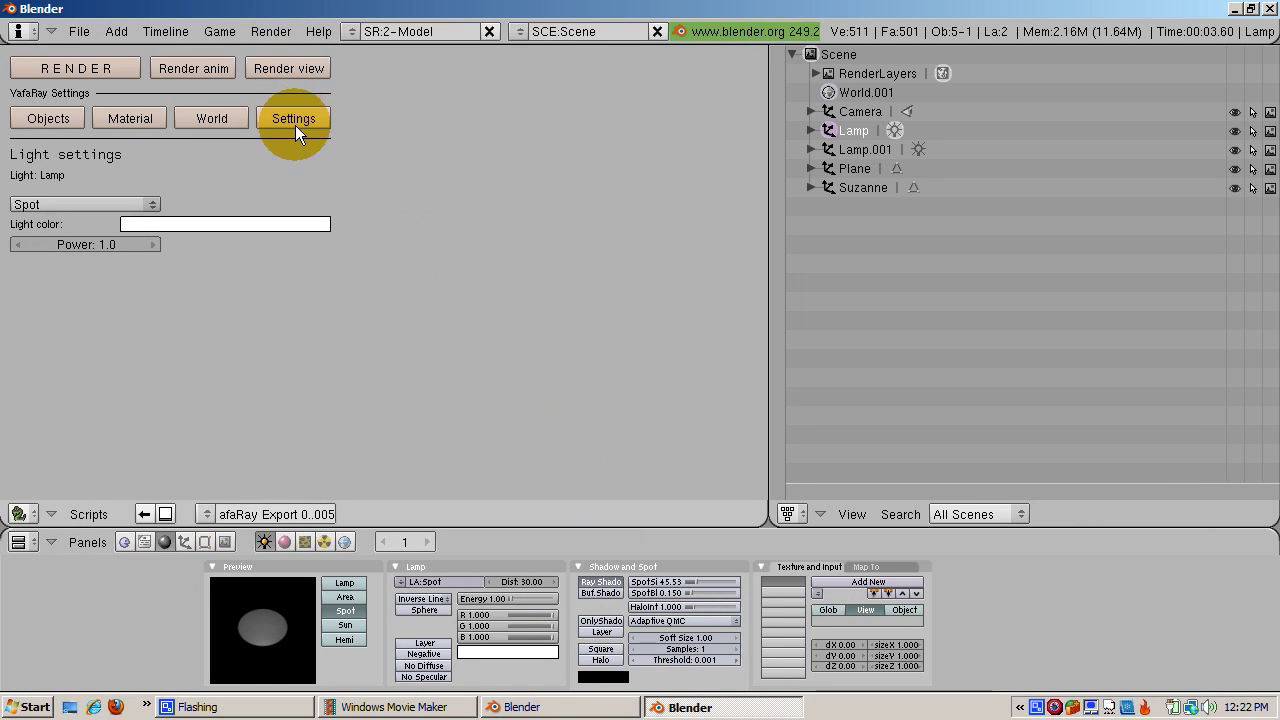
# - Open the YafaRay render settings and run a test render using Direct lighting with AO enabled
pyautogui.click(295, 125)
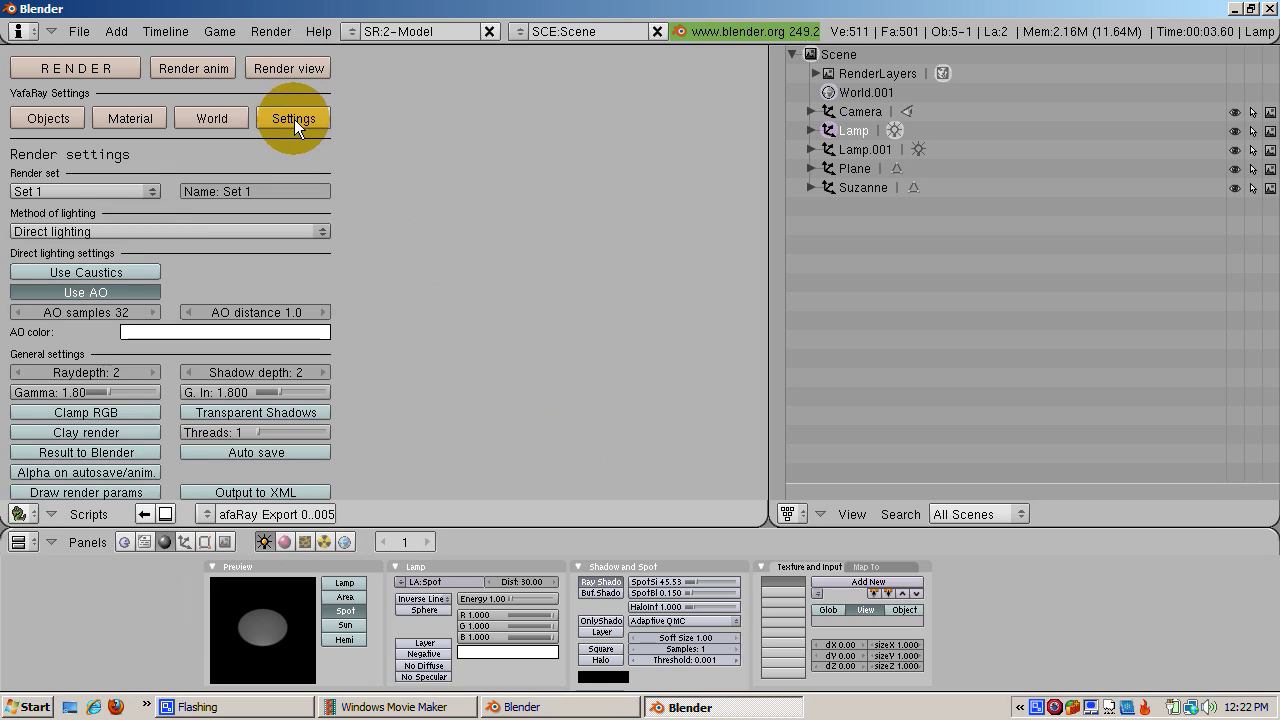
pyautogui.click(135, 287)
pyautogui.click(135, 286)
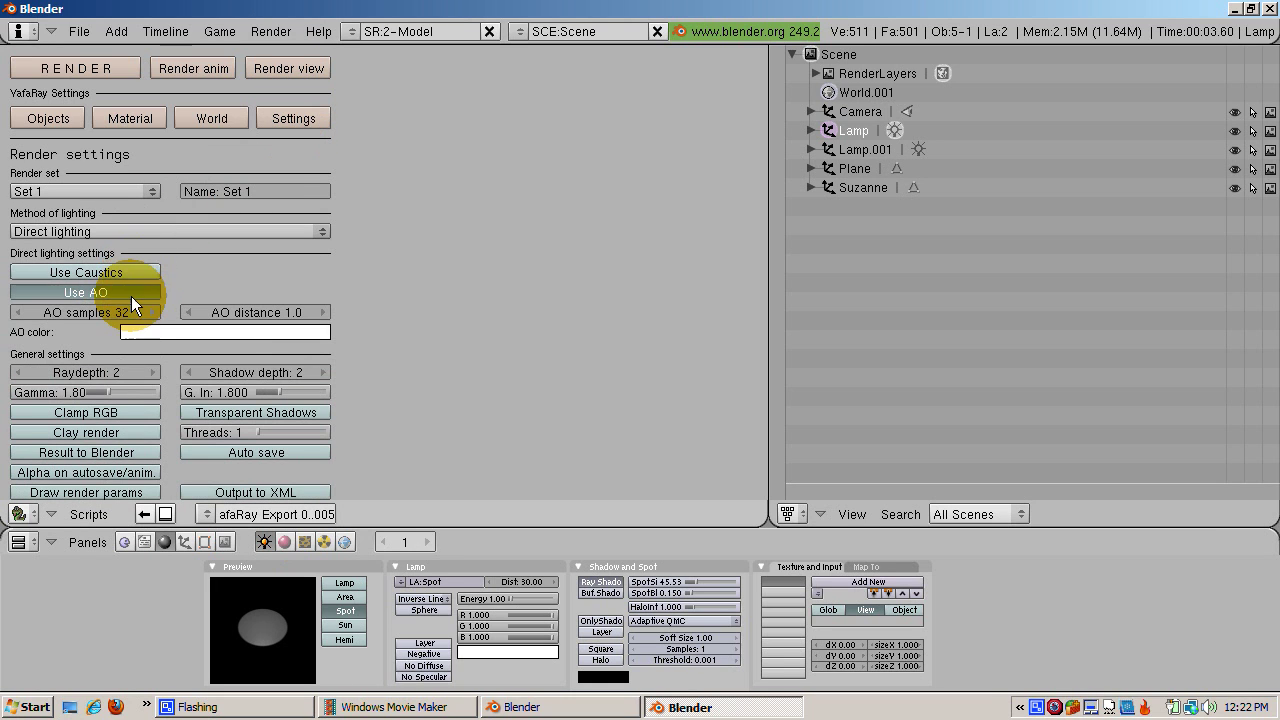
pyautogui.click(66, 70)
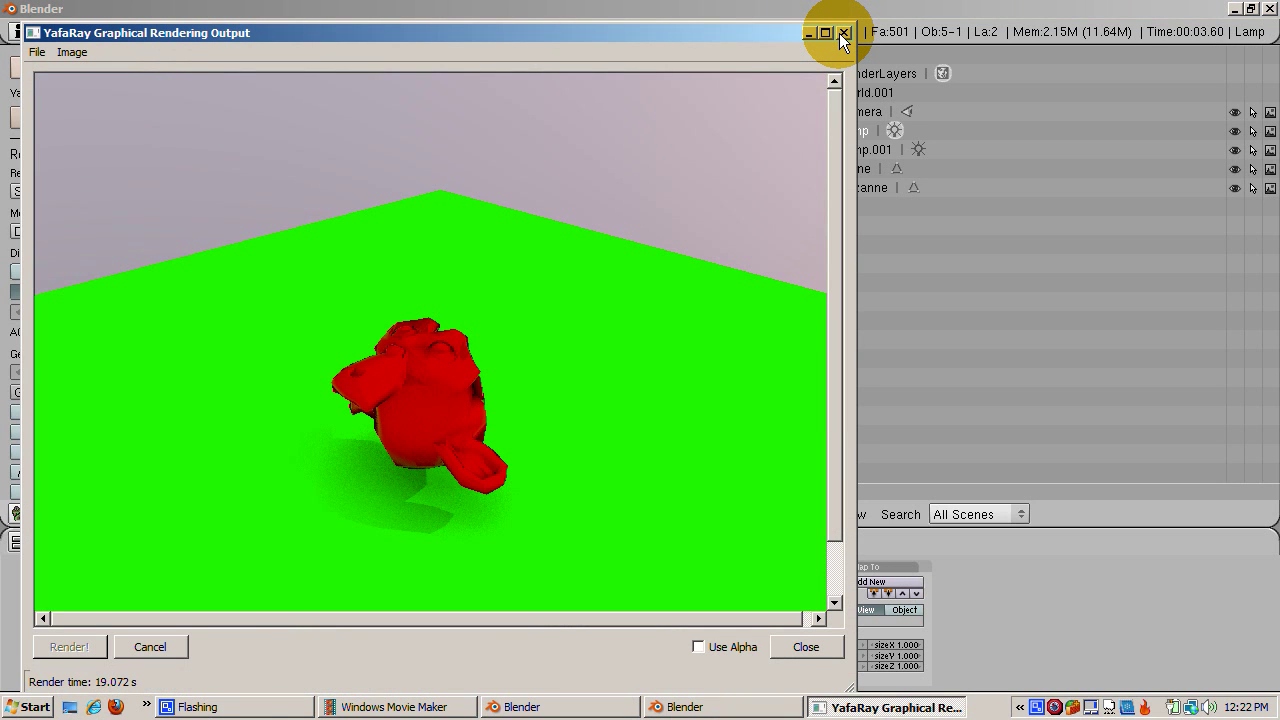
pyautogui.click(843, 35)
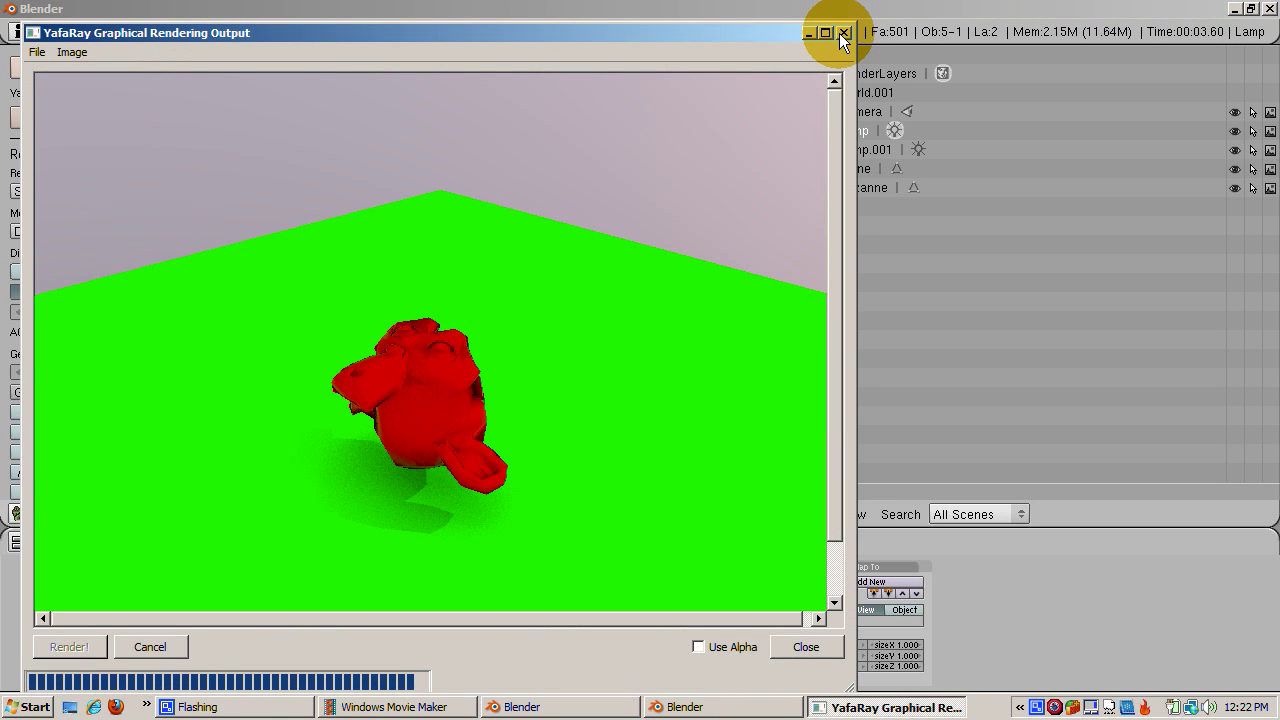
pyautogui.click(843, 35)
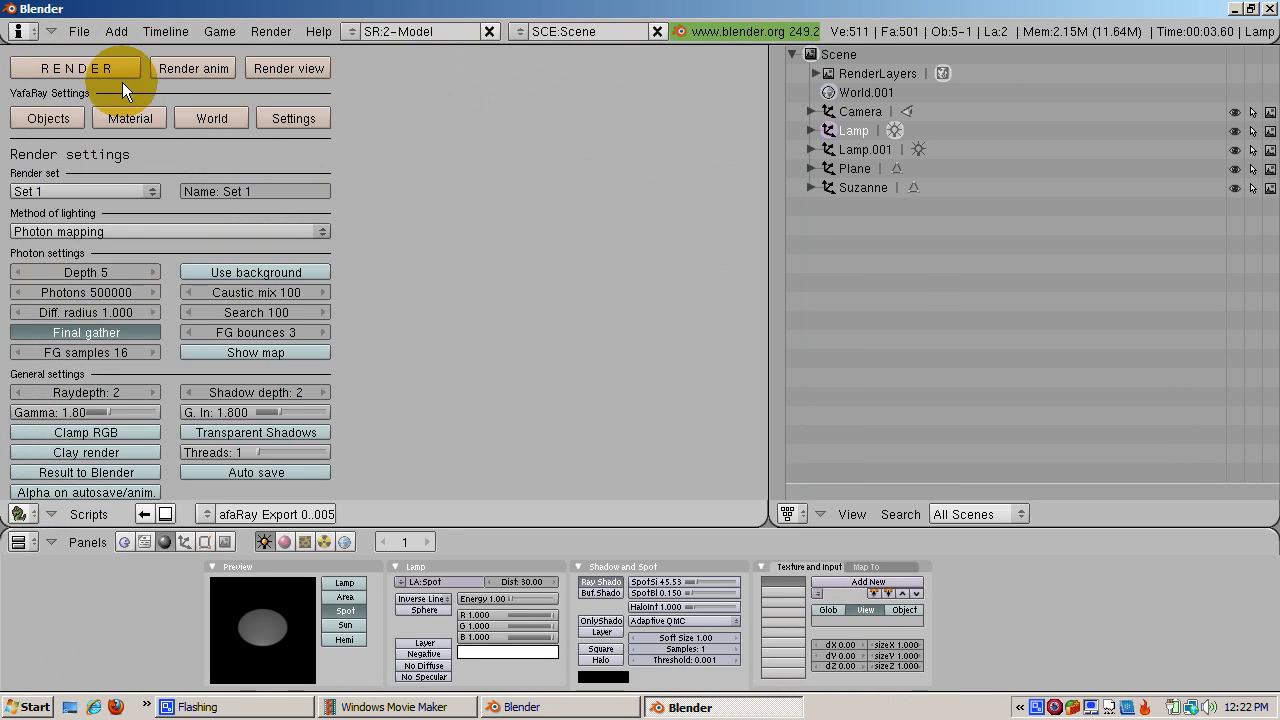
# - Set the method of lighting to Photon mapping with final gather and run a test render
pyautogui.click(106, 70)
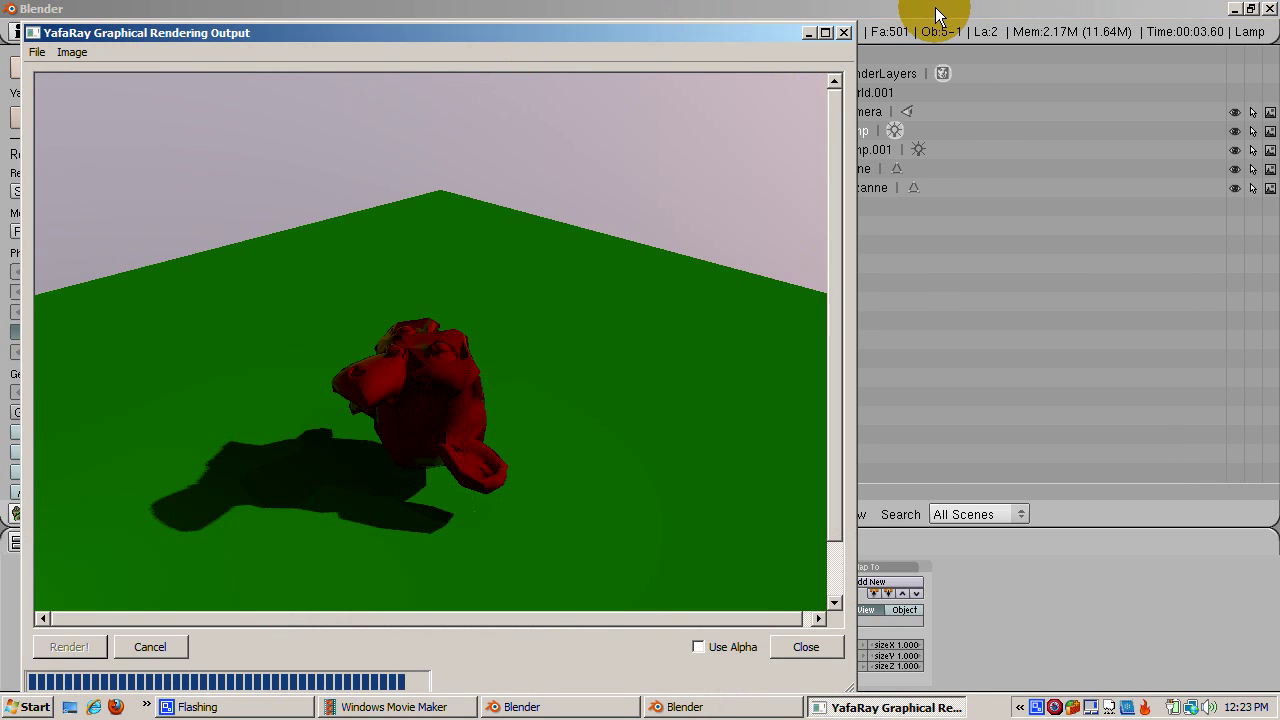
pyautogui.click(847, 32)
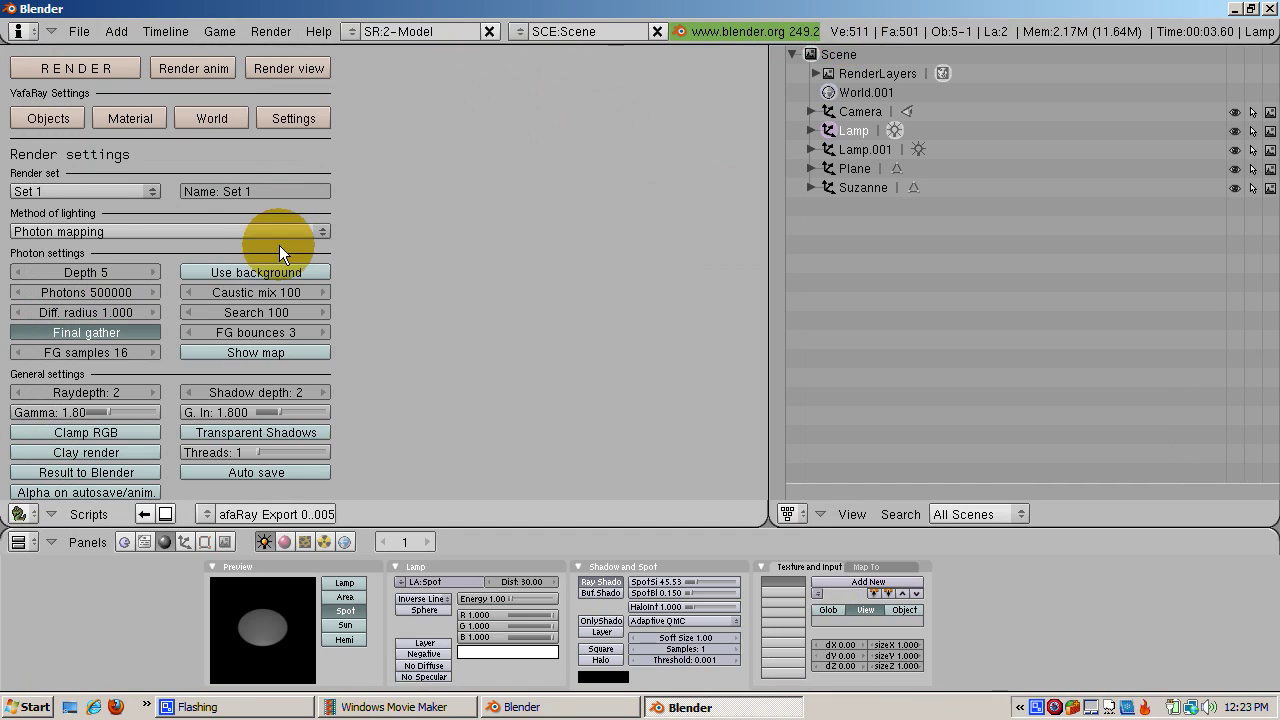
# - Change the method of lighting to Pathtracing and render the scene for comparison
pyautogui.click(162, 233)
pyautogui.click(160, 174)
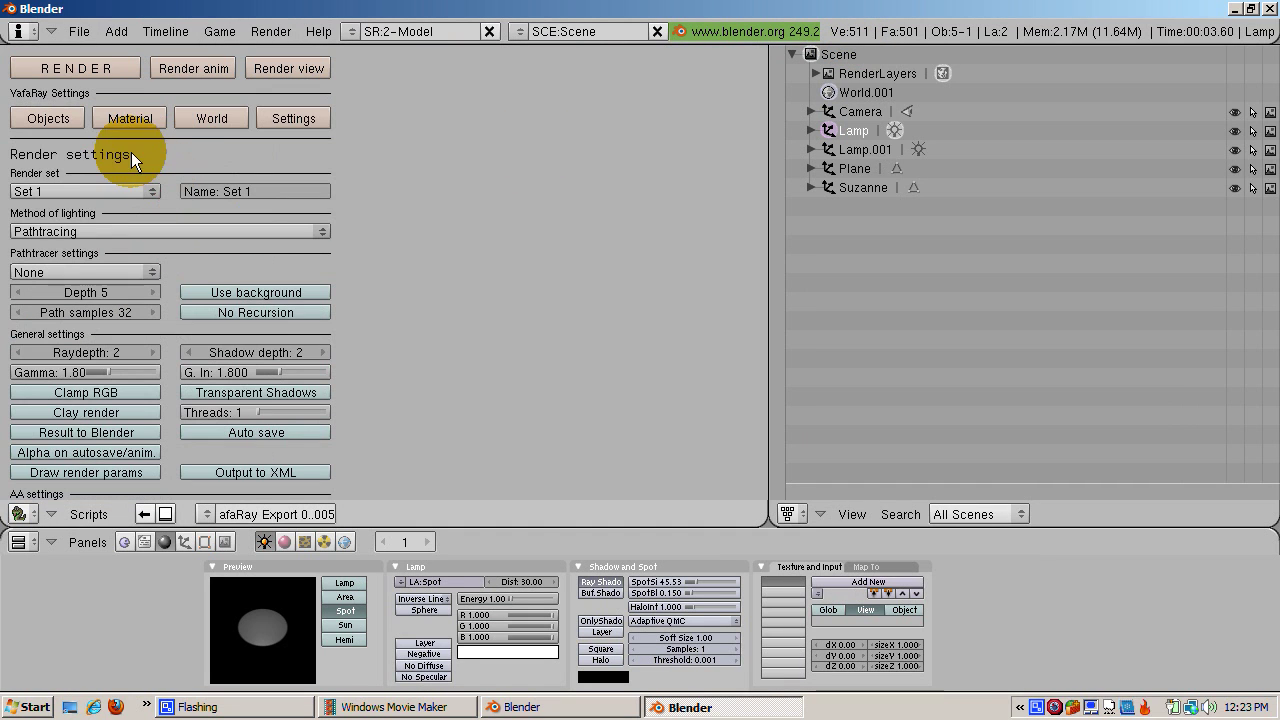
pyautogui.click(79, 69)
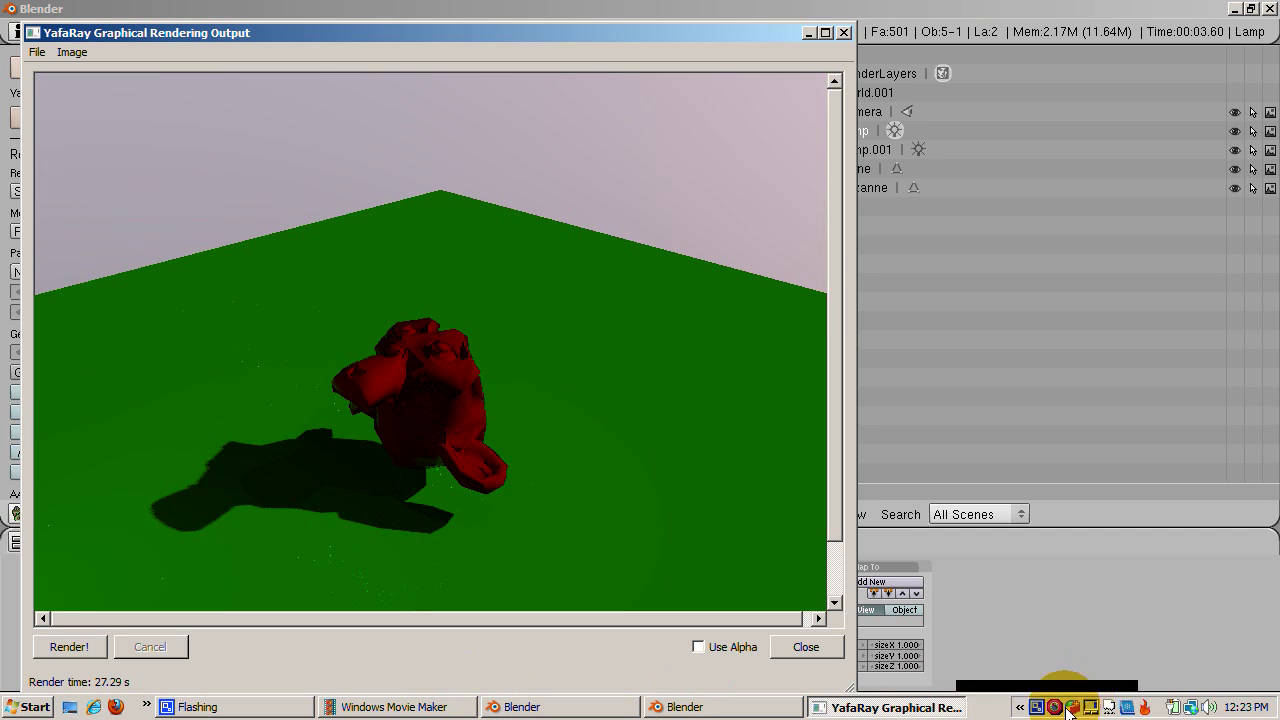
pyautogui.press('F12')
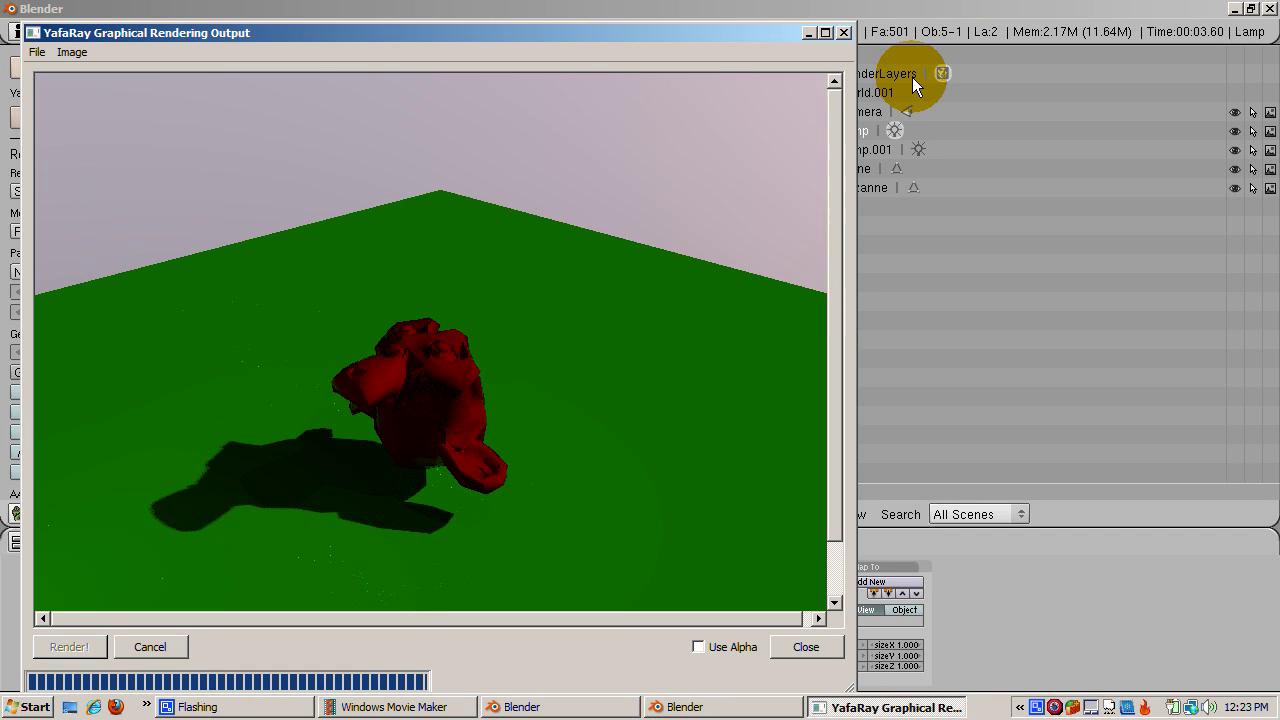